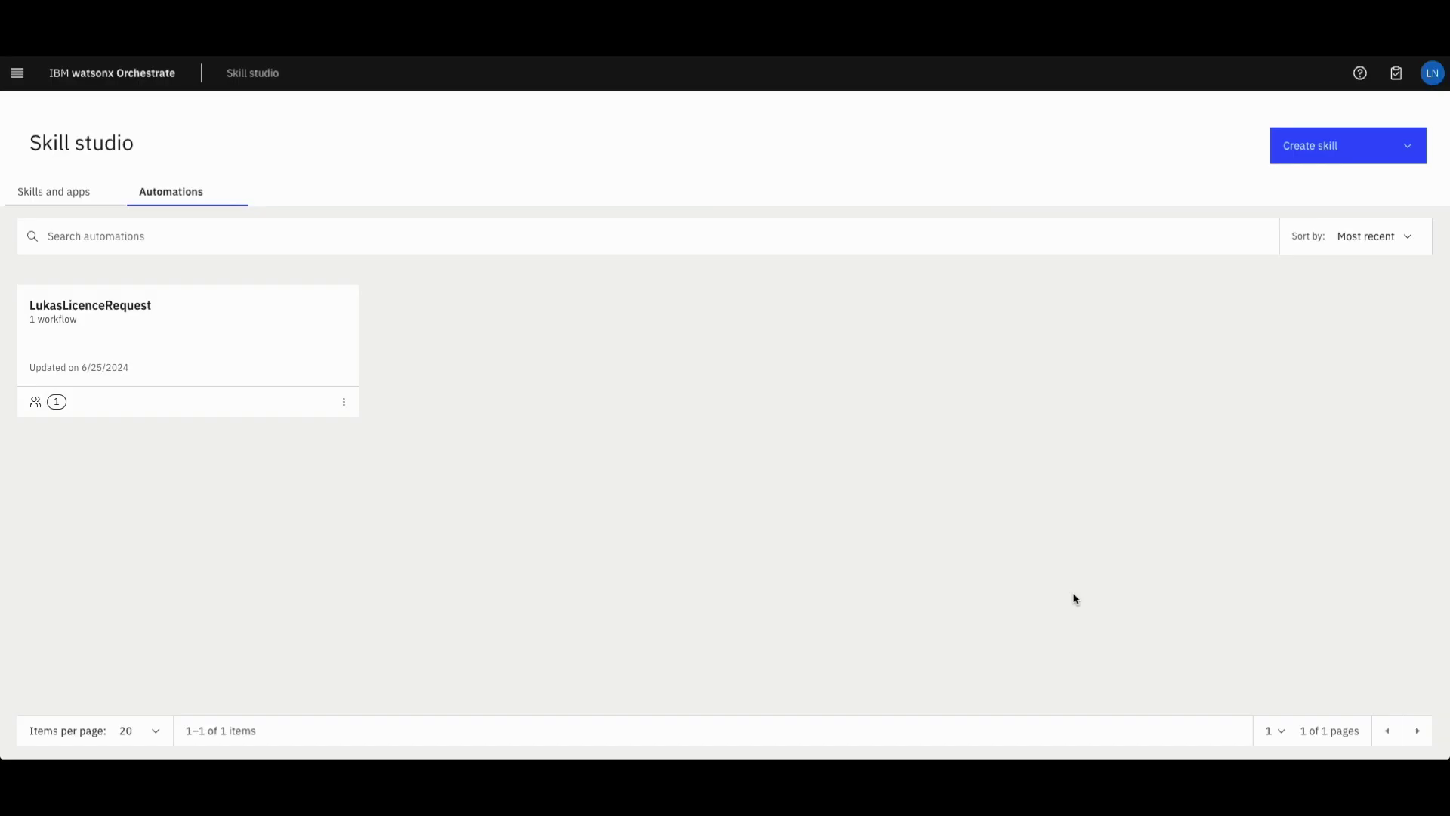
- In the LukasLicenceRequest automation, create a decision model component named LukasLicenceRequestDecision
click(244, 327)
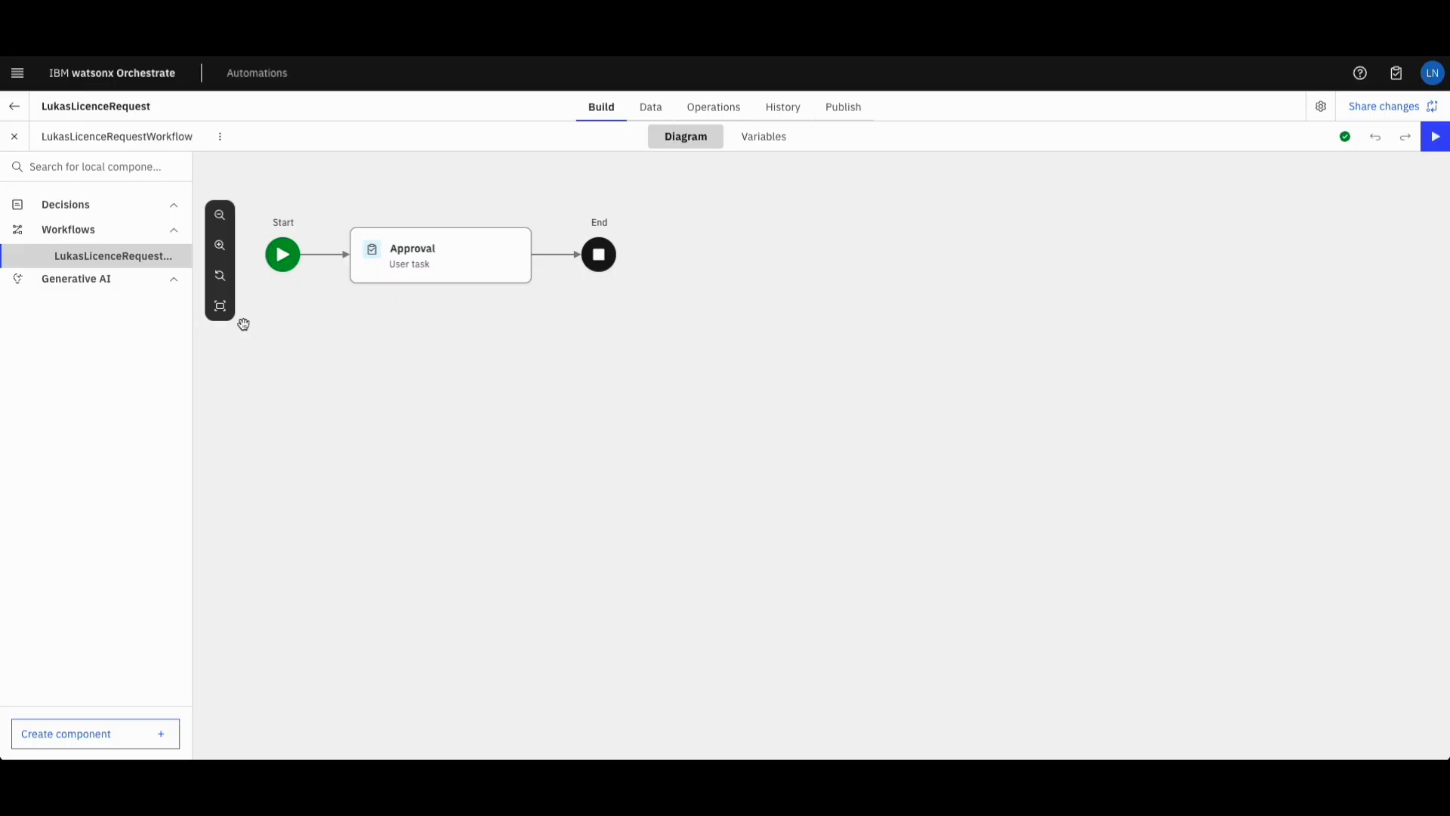
scroll(240, 325, down, 1)
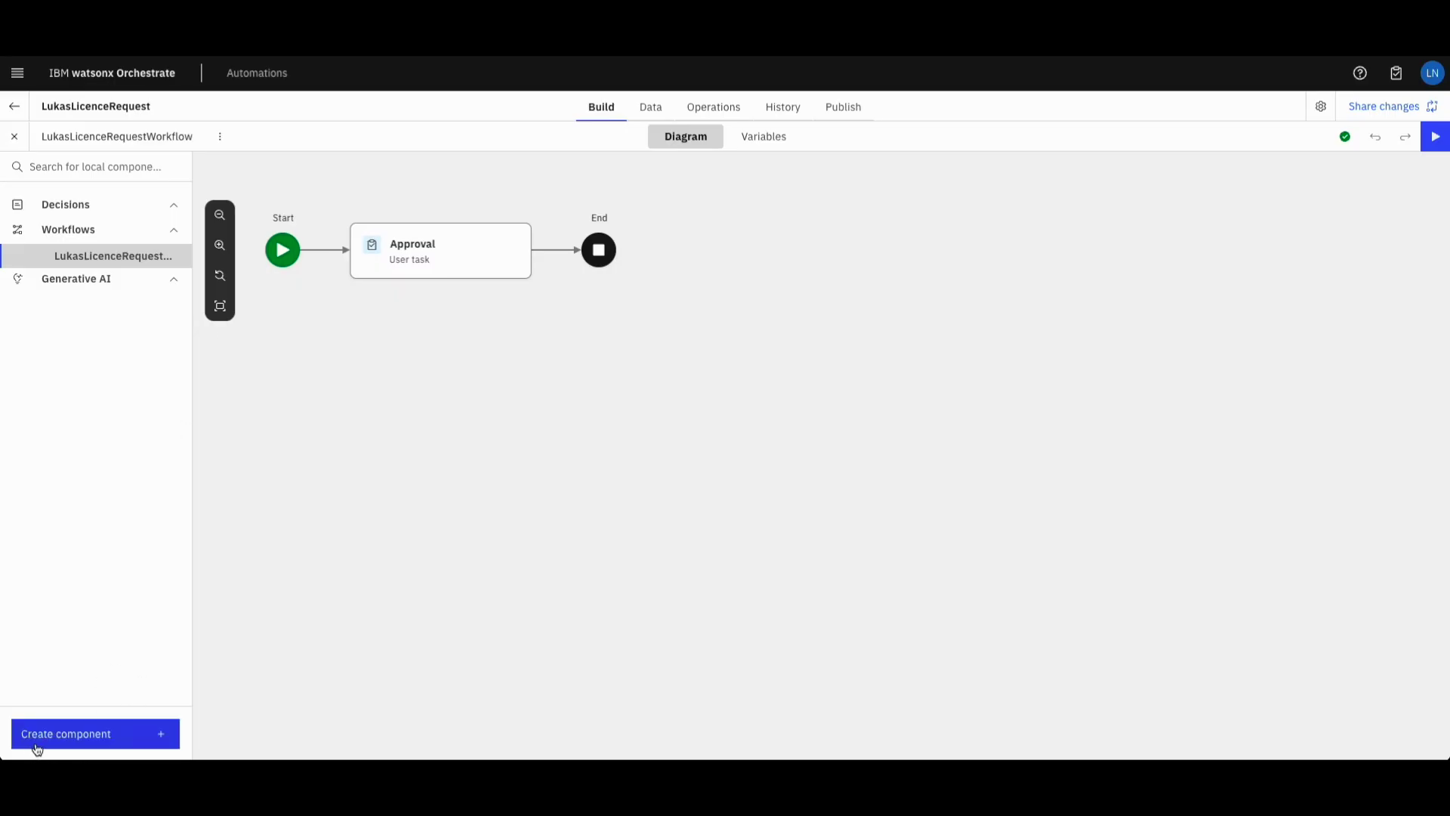
click(96, 748)
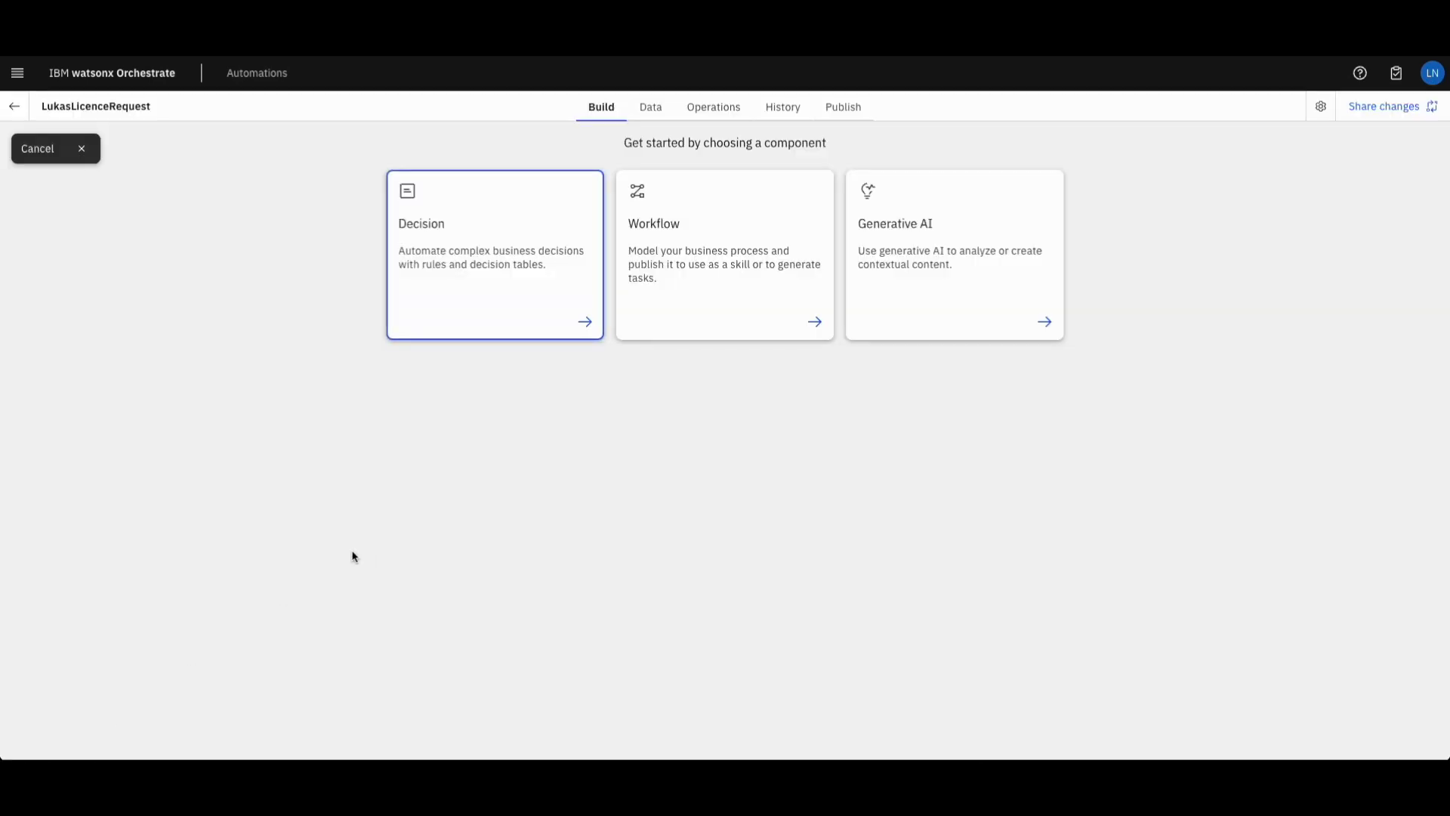
click(462, 310)
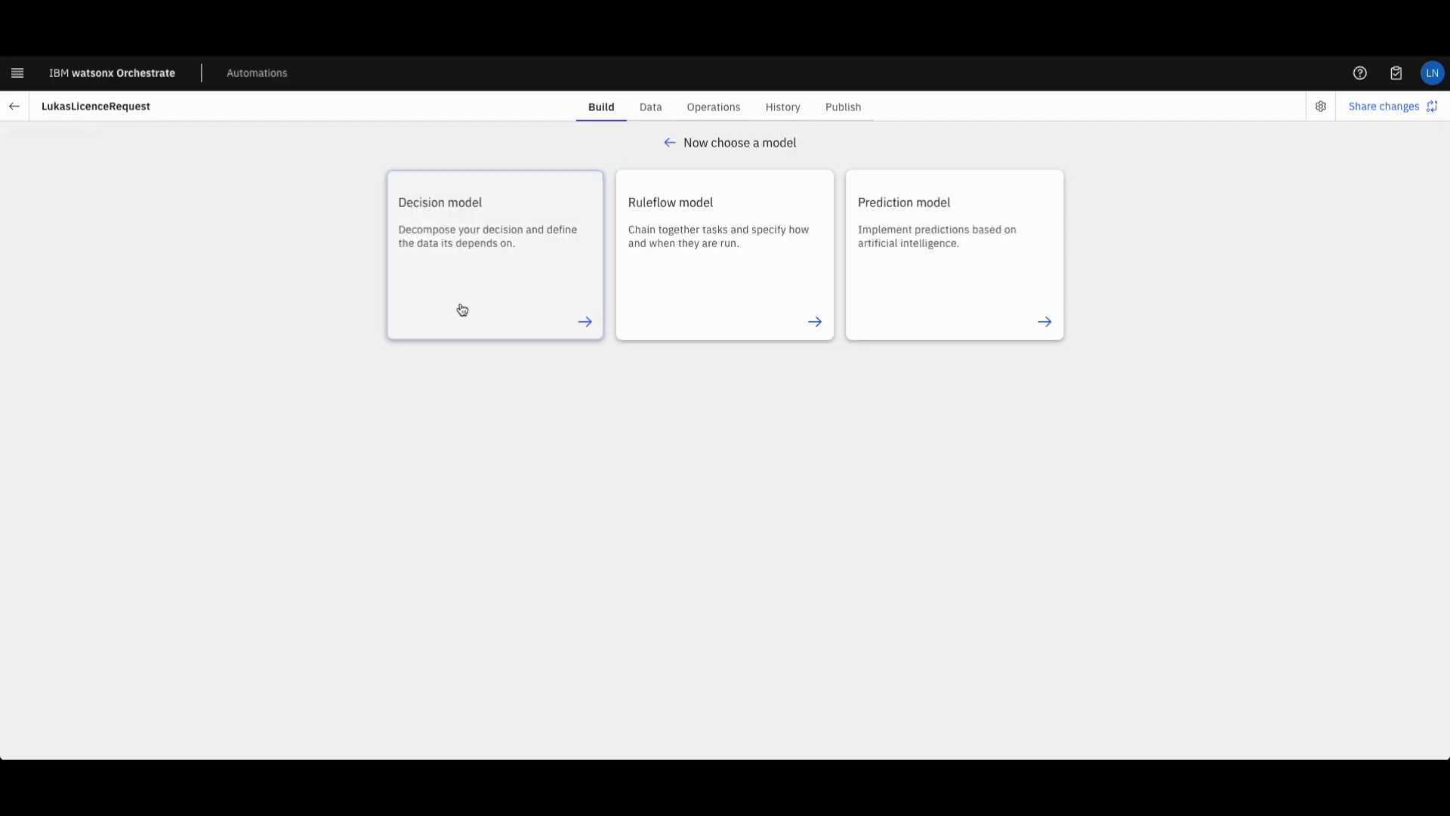
click(587, 330)
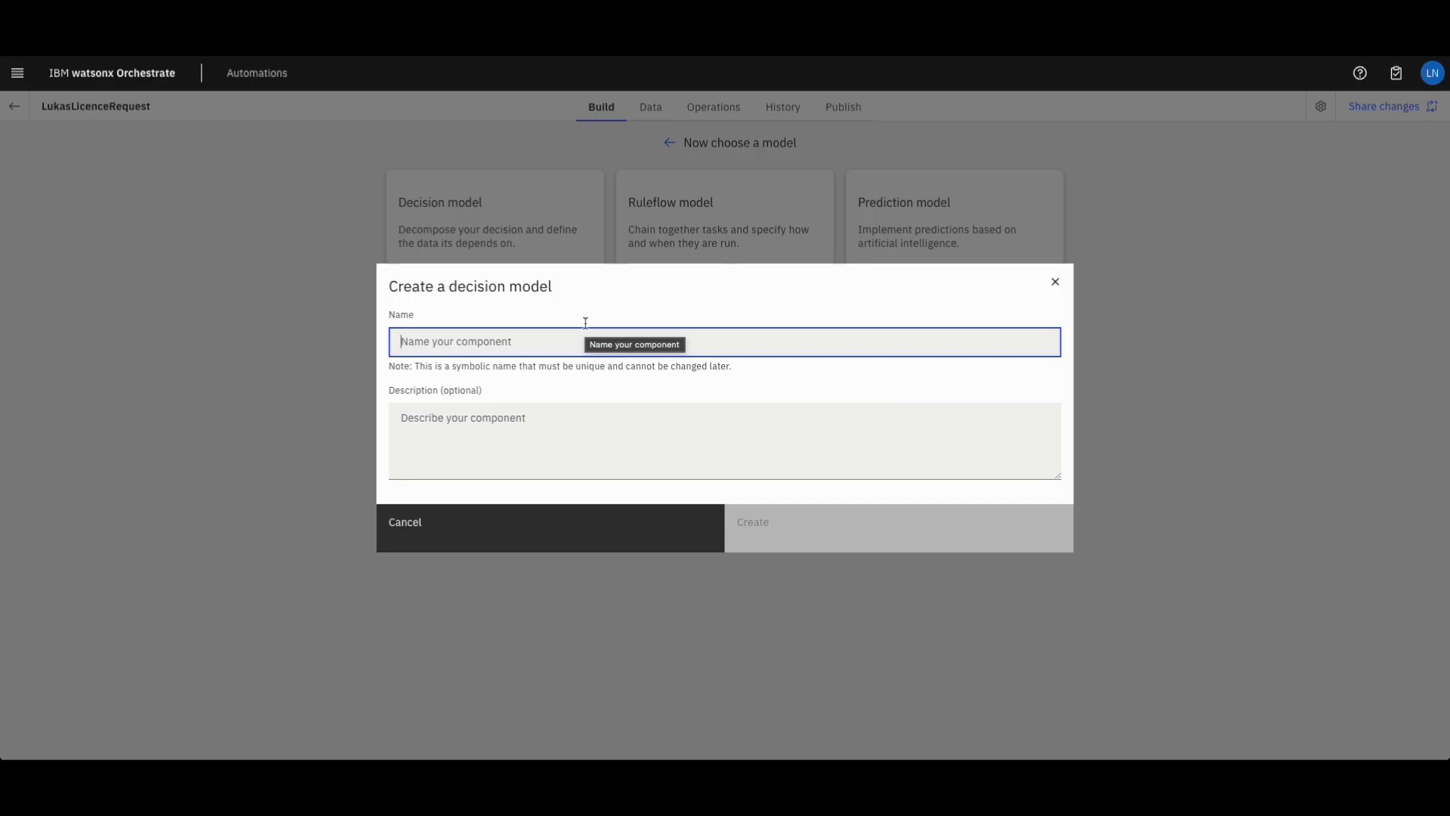
text(Lukas)
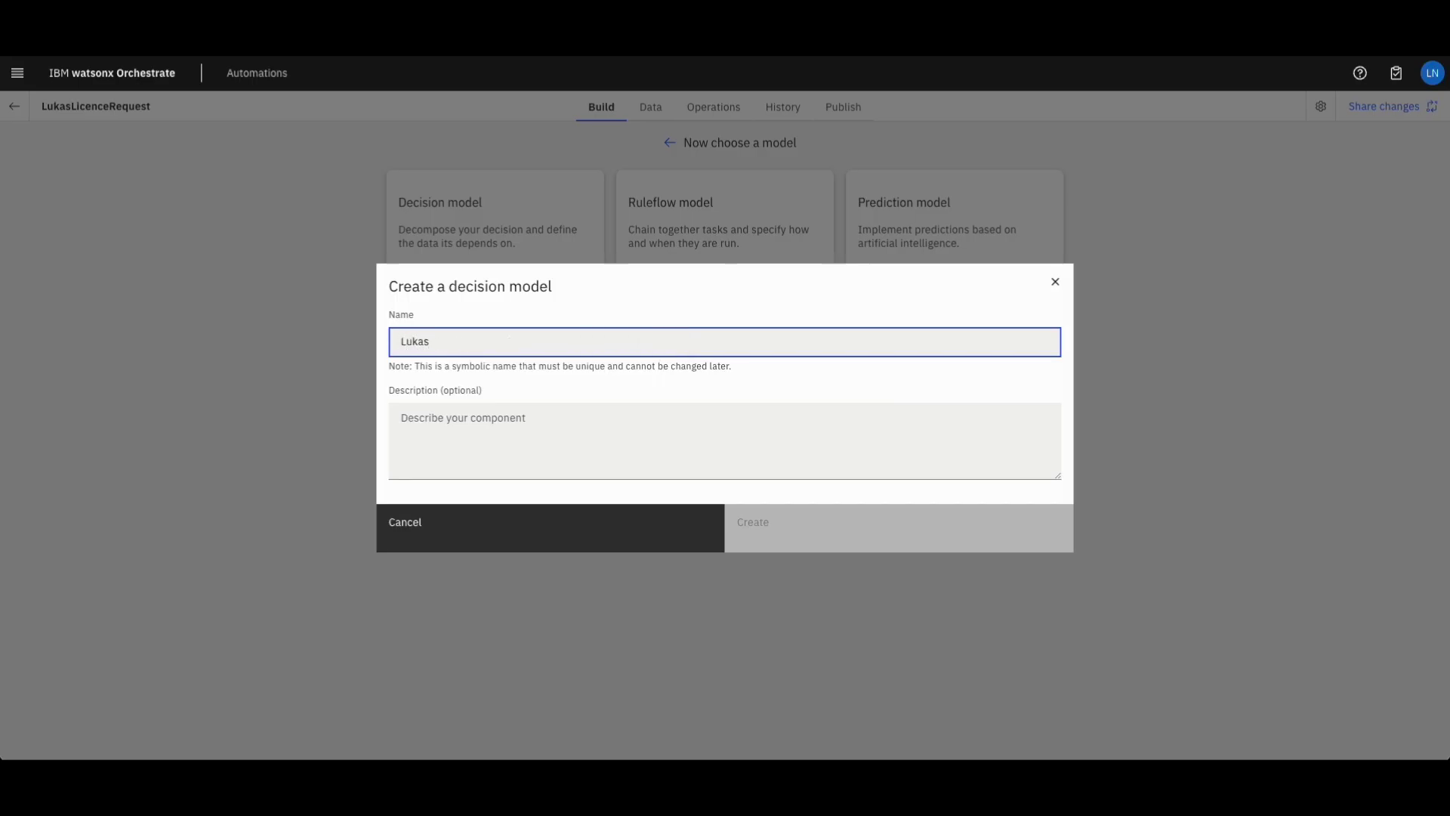
text(LicenceRequestDecision)
click(770, 537)
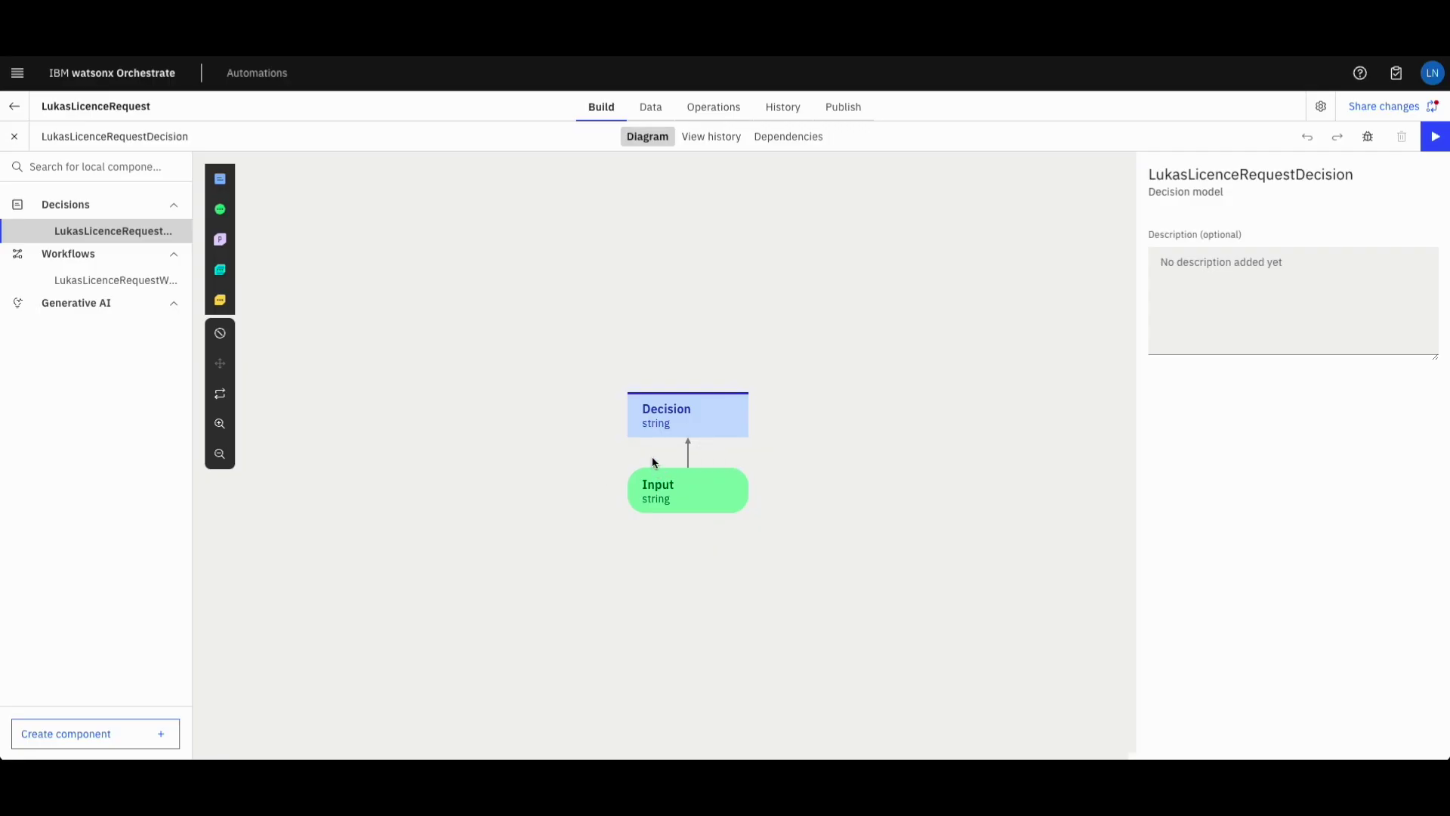
- Rename the decision model's input node as Software and set its output type to the custom type Software
click(641, 502)
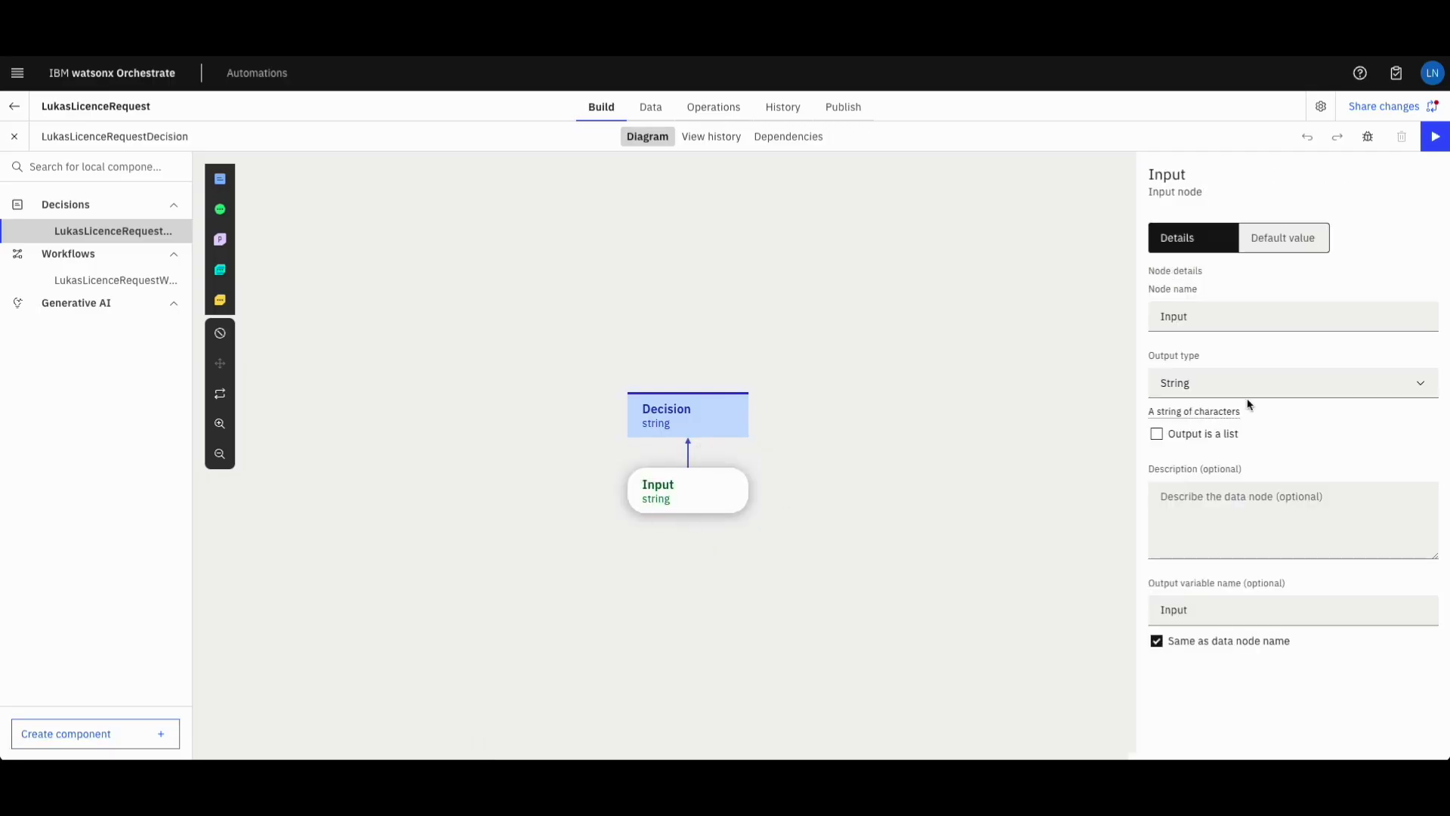
double_click(1208, 321)
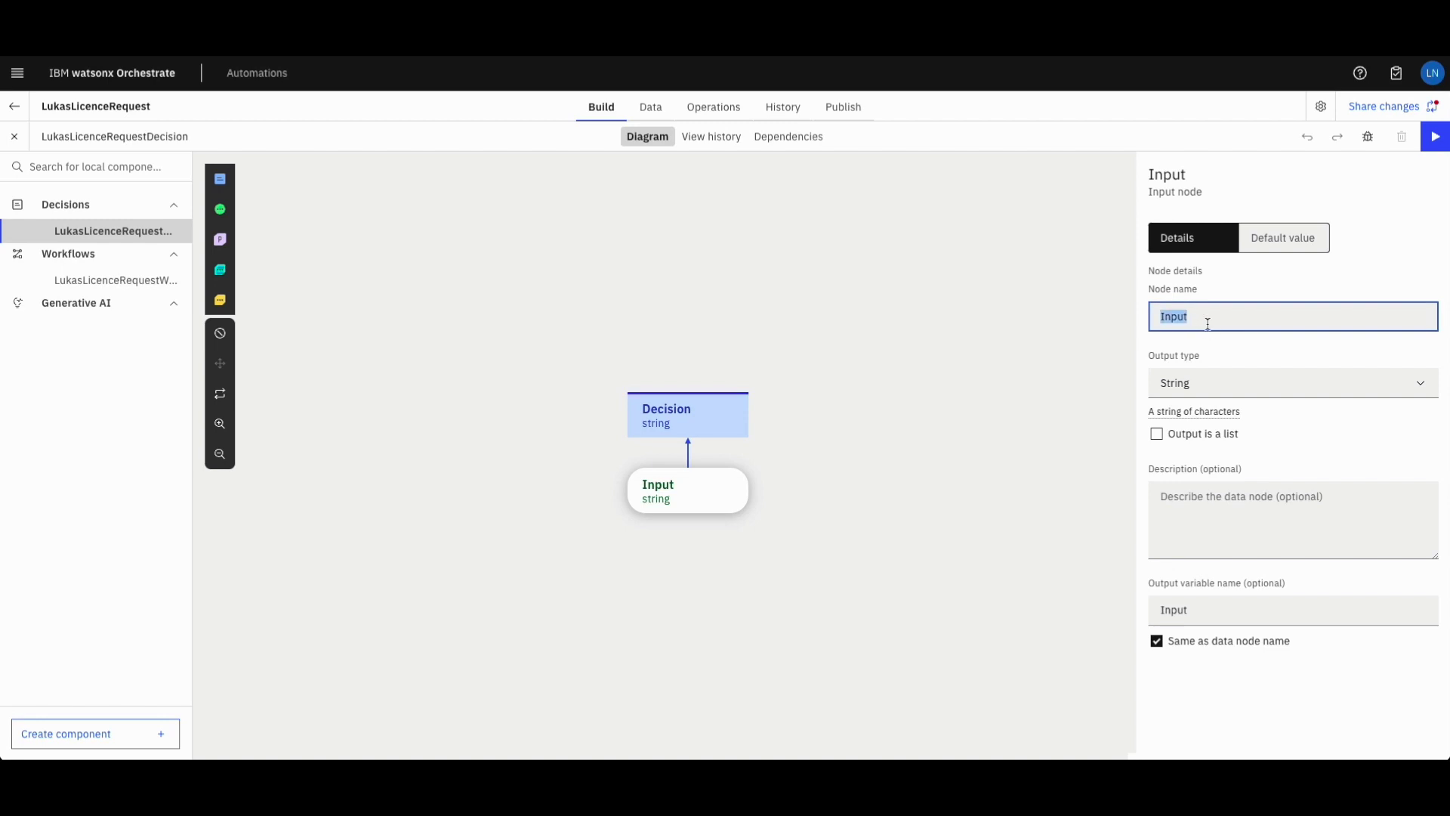
text(Software)
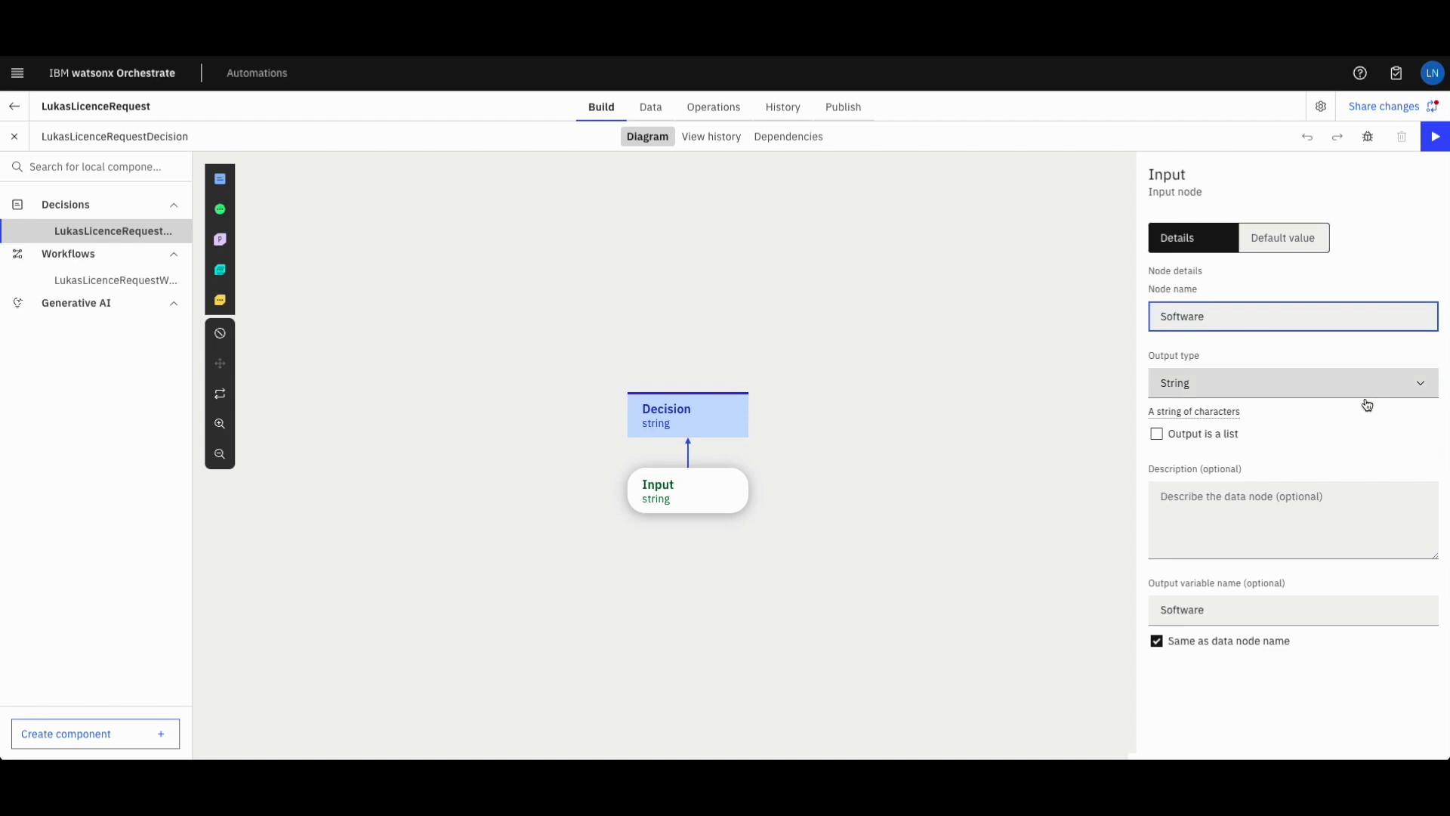
click(1318, 347)
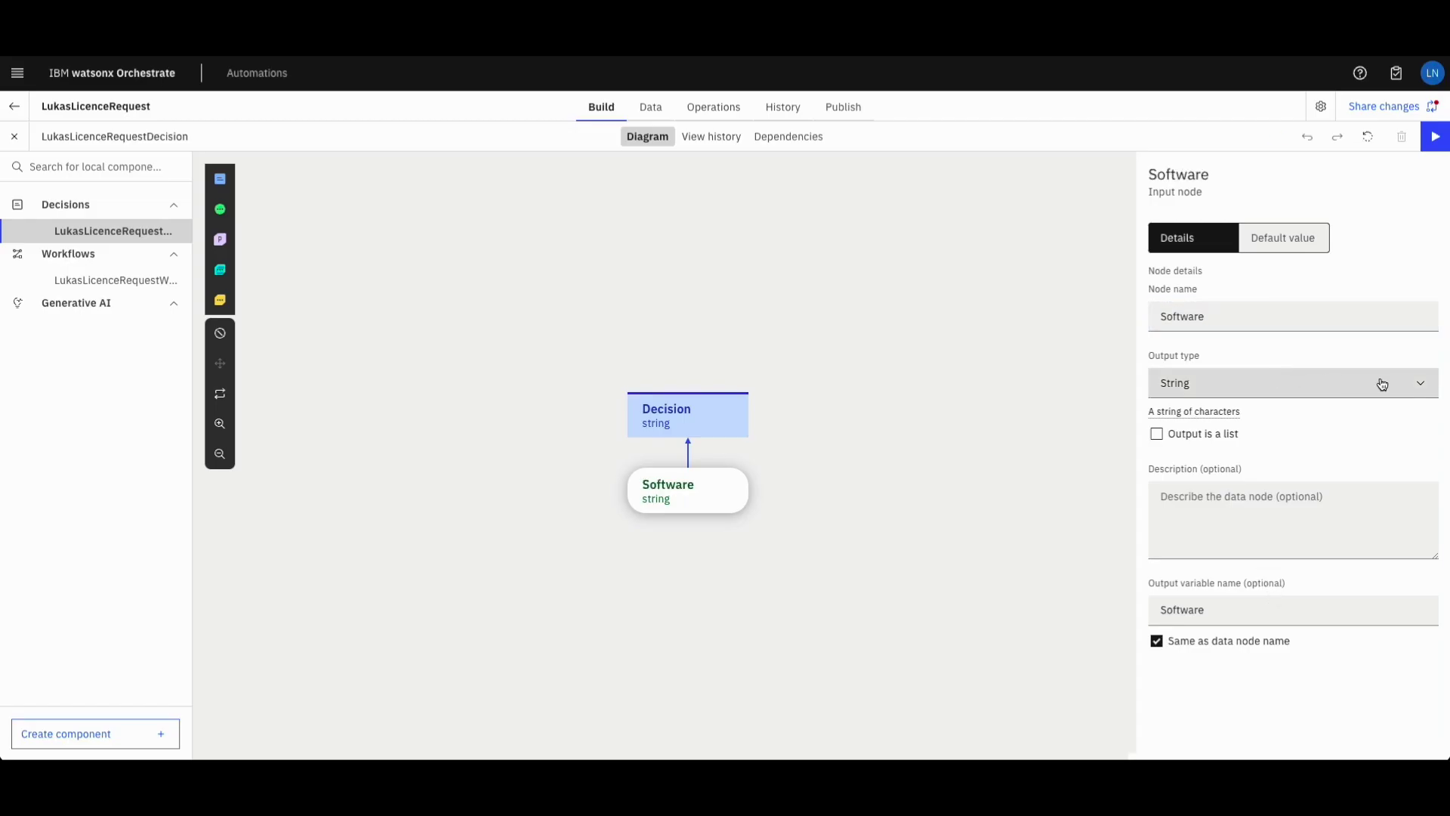
click(1409, 384)
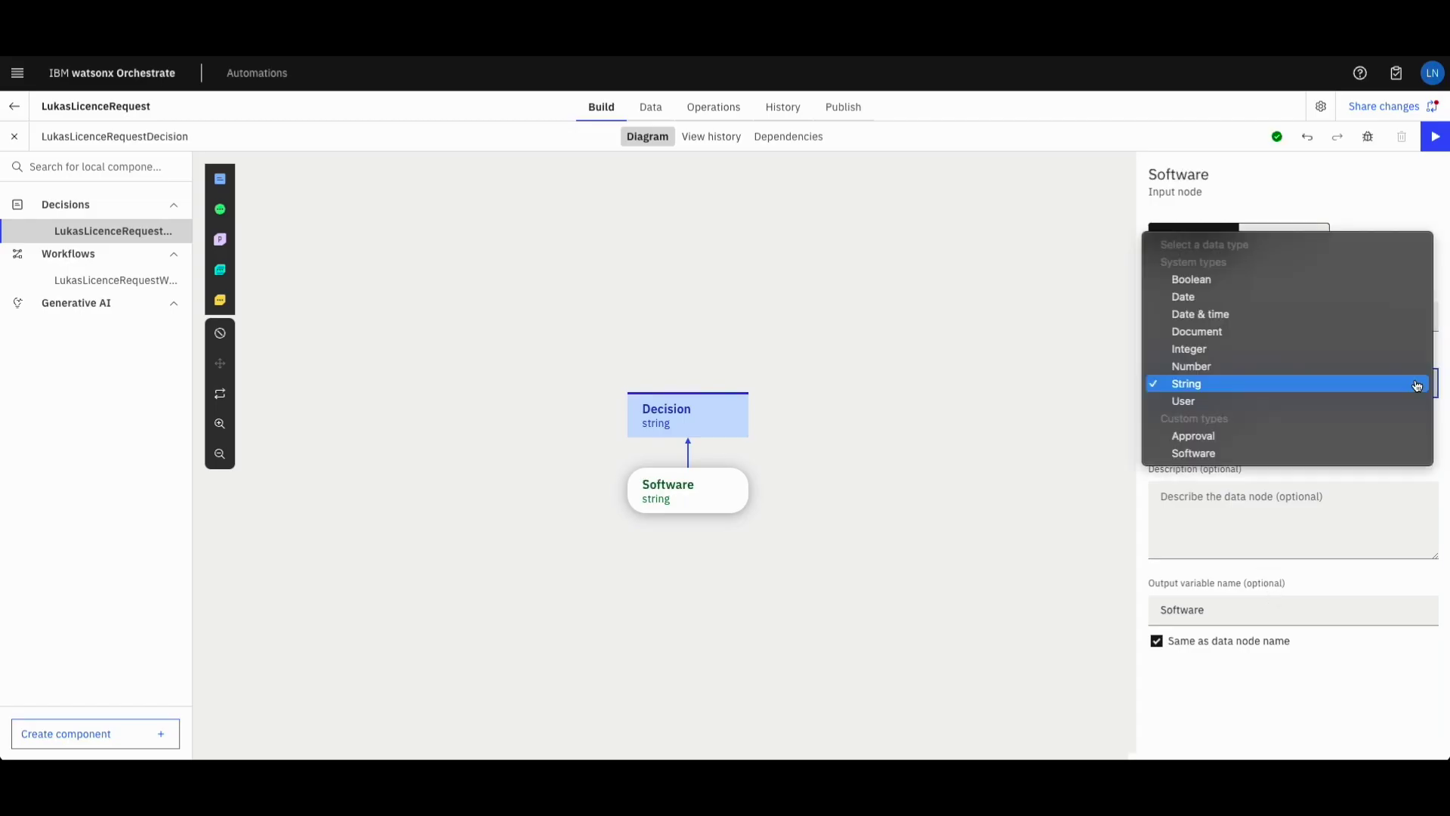
click(1169, 454)
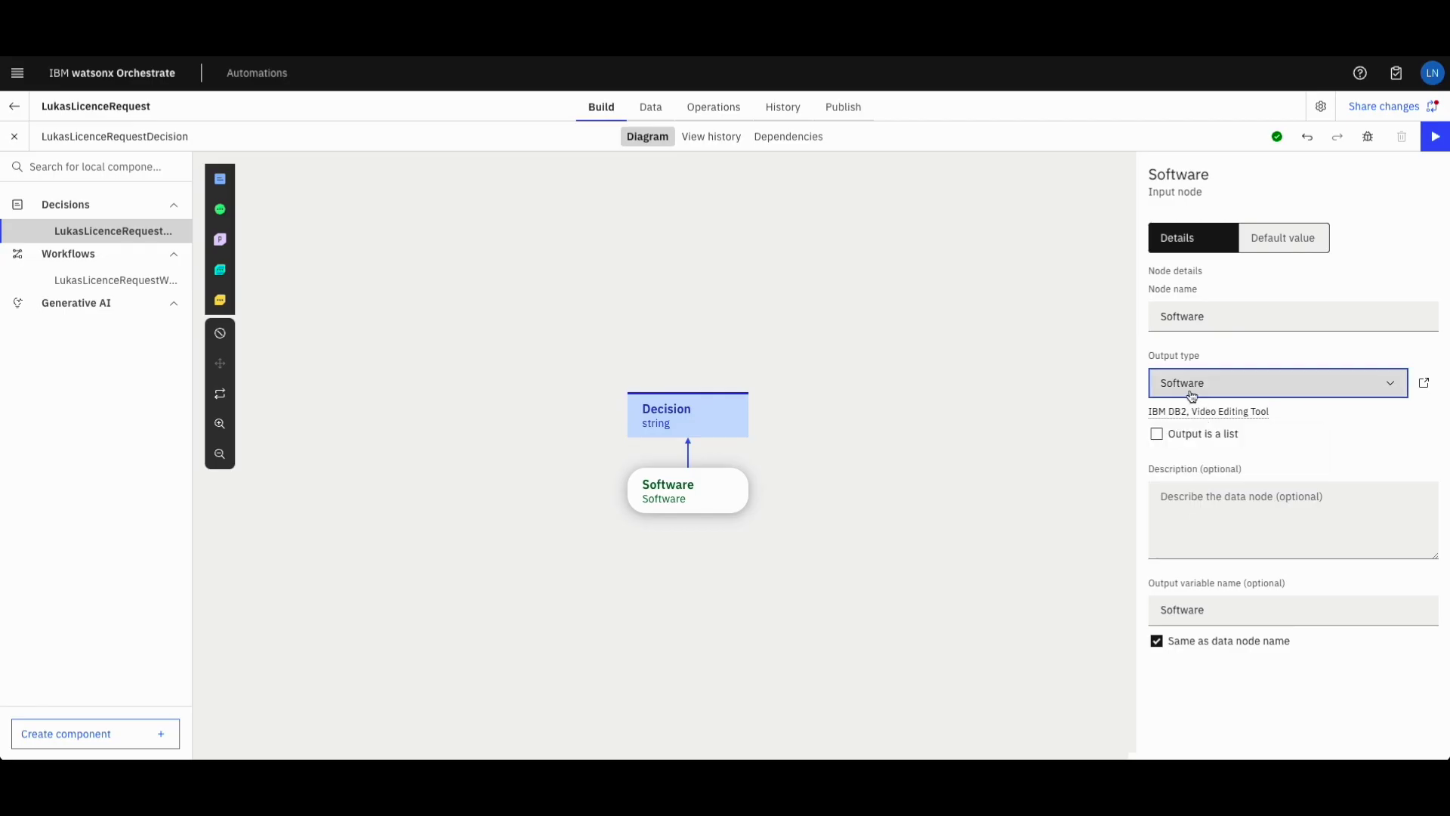
- Set the Decision node's output type to Boolean
click(712, 421)
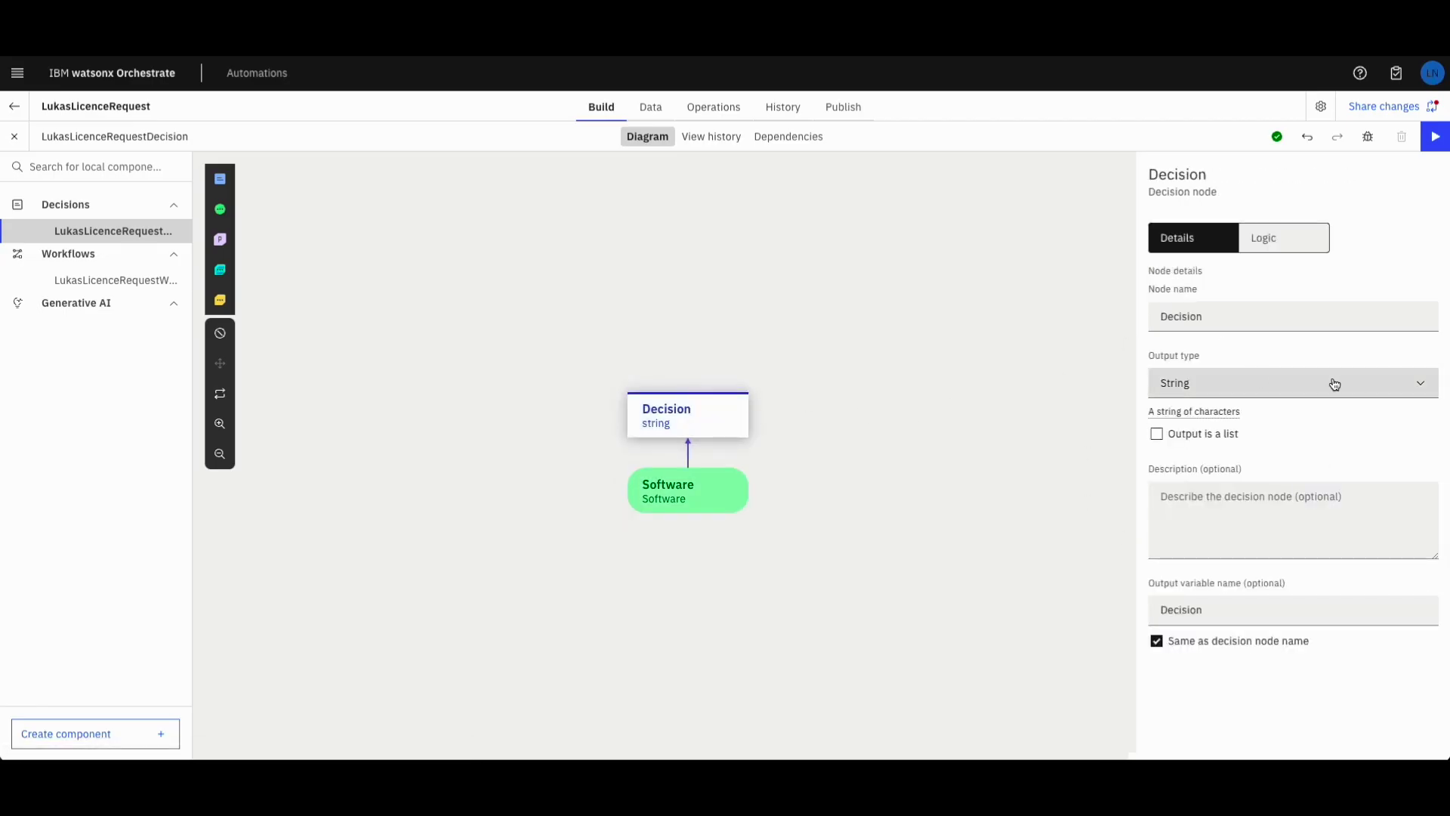
click(1413, 385)
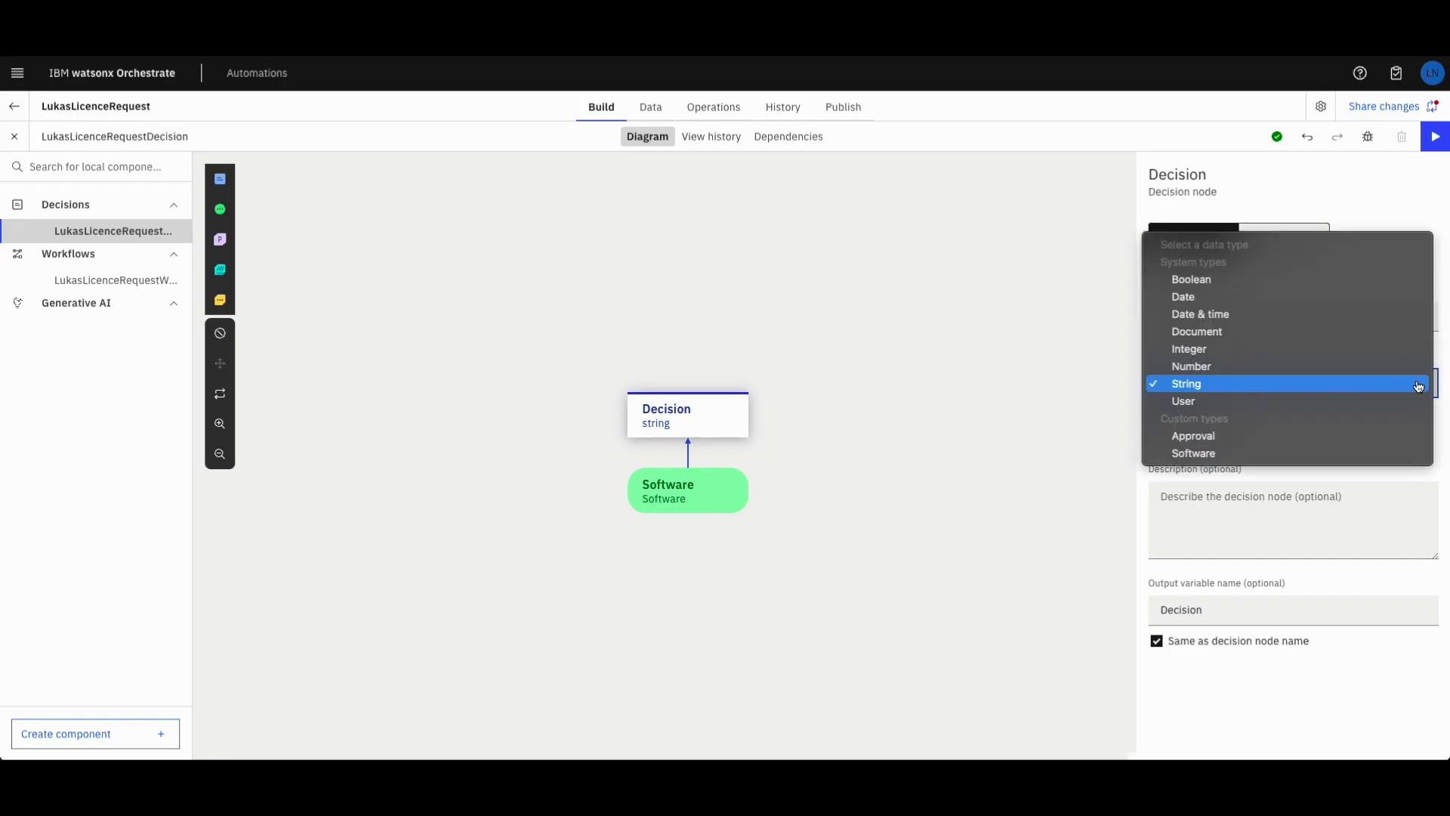
click(1215, 281)
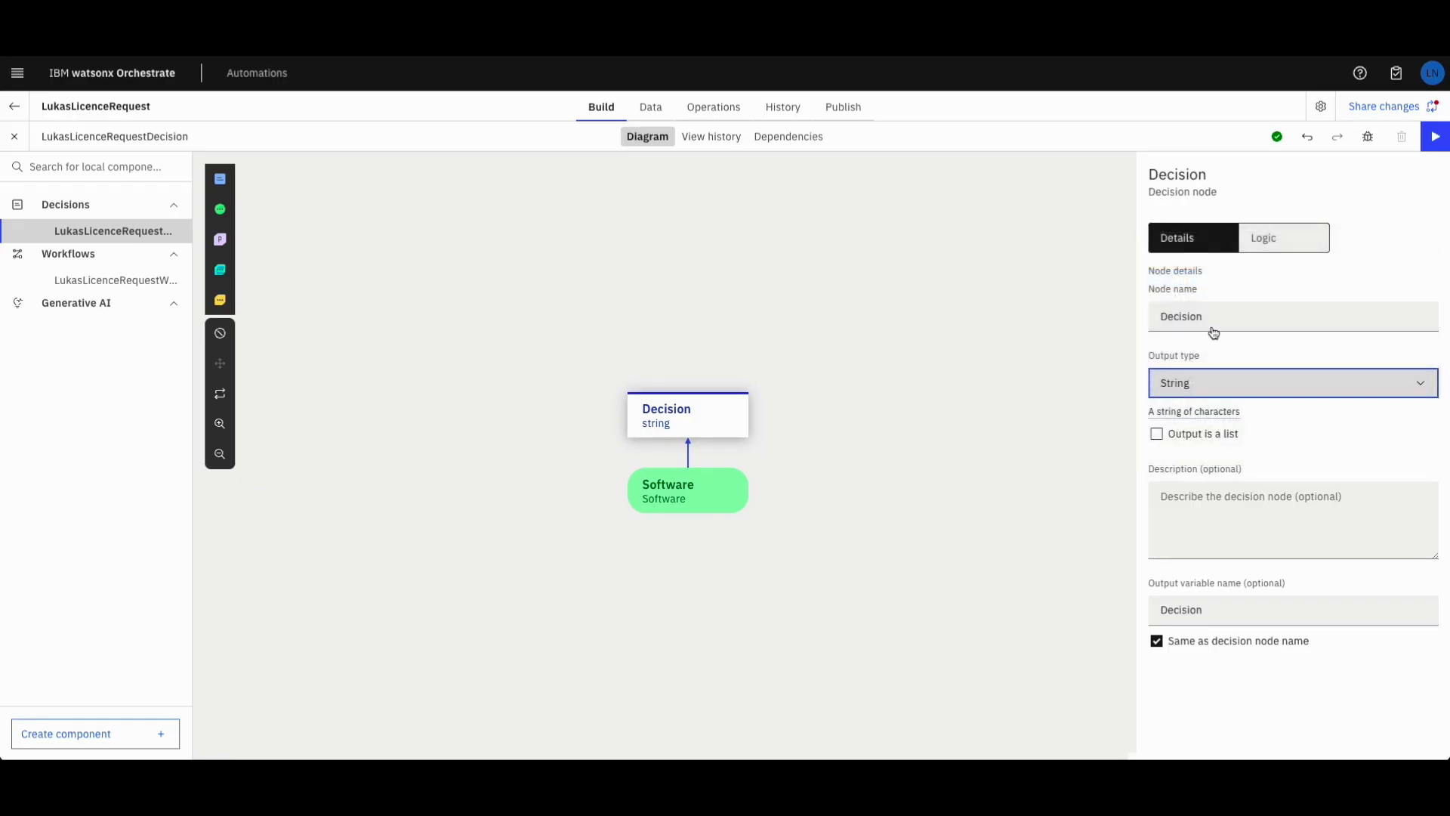
- Add a decision table named IsApprovalNeeded to the Decision node's logic, with Software as its condition column
click(1281, 257)
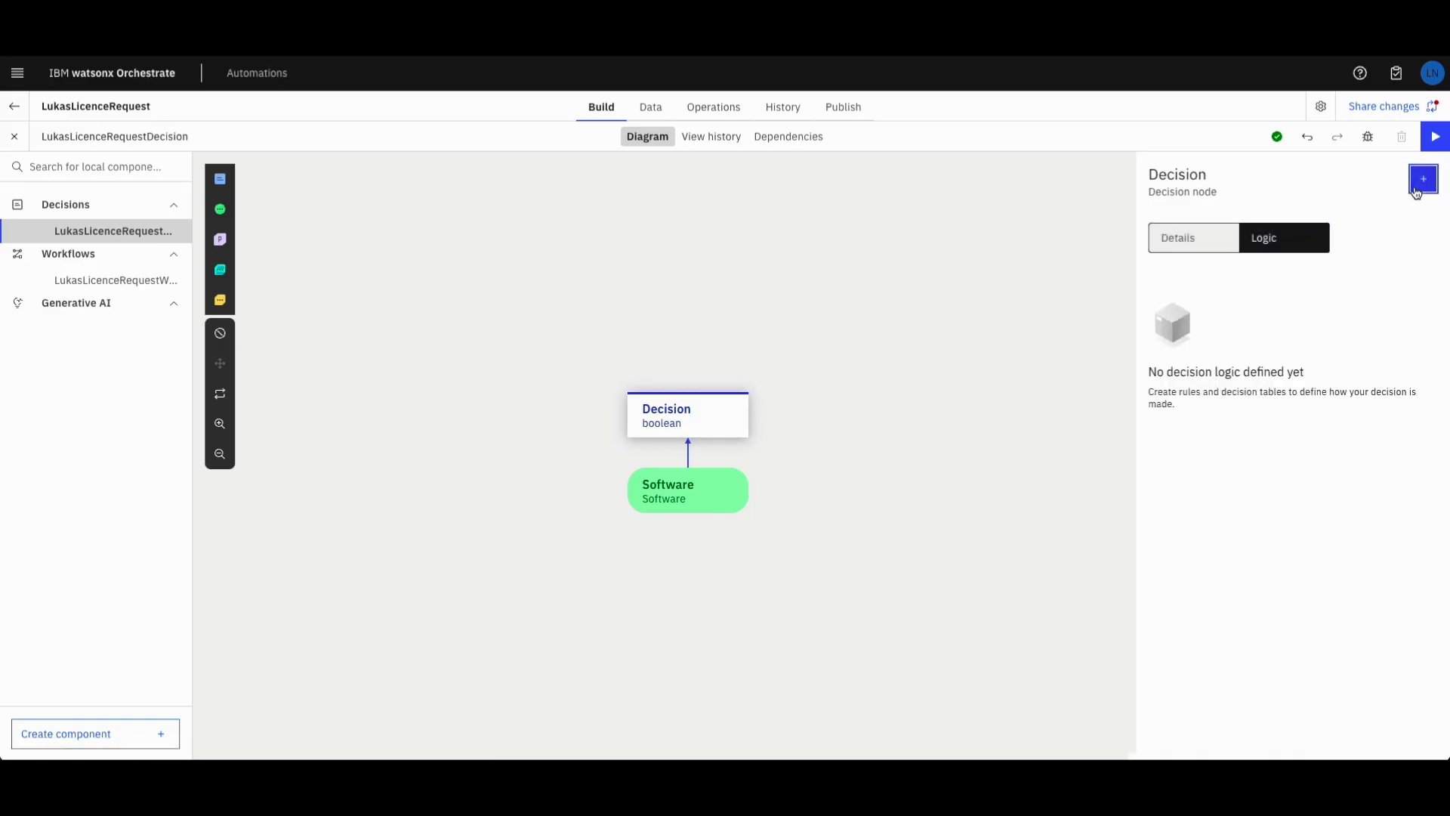
click(1416, 189)
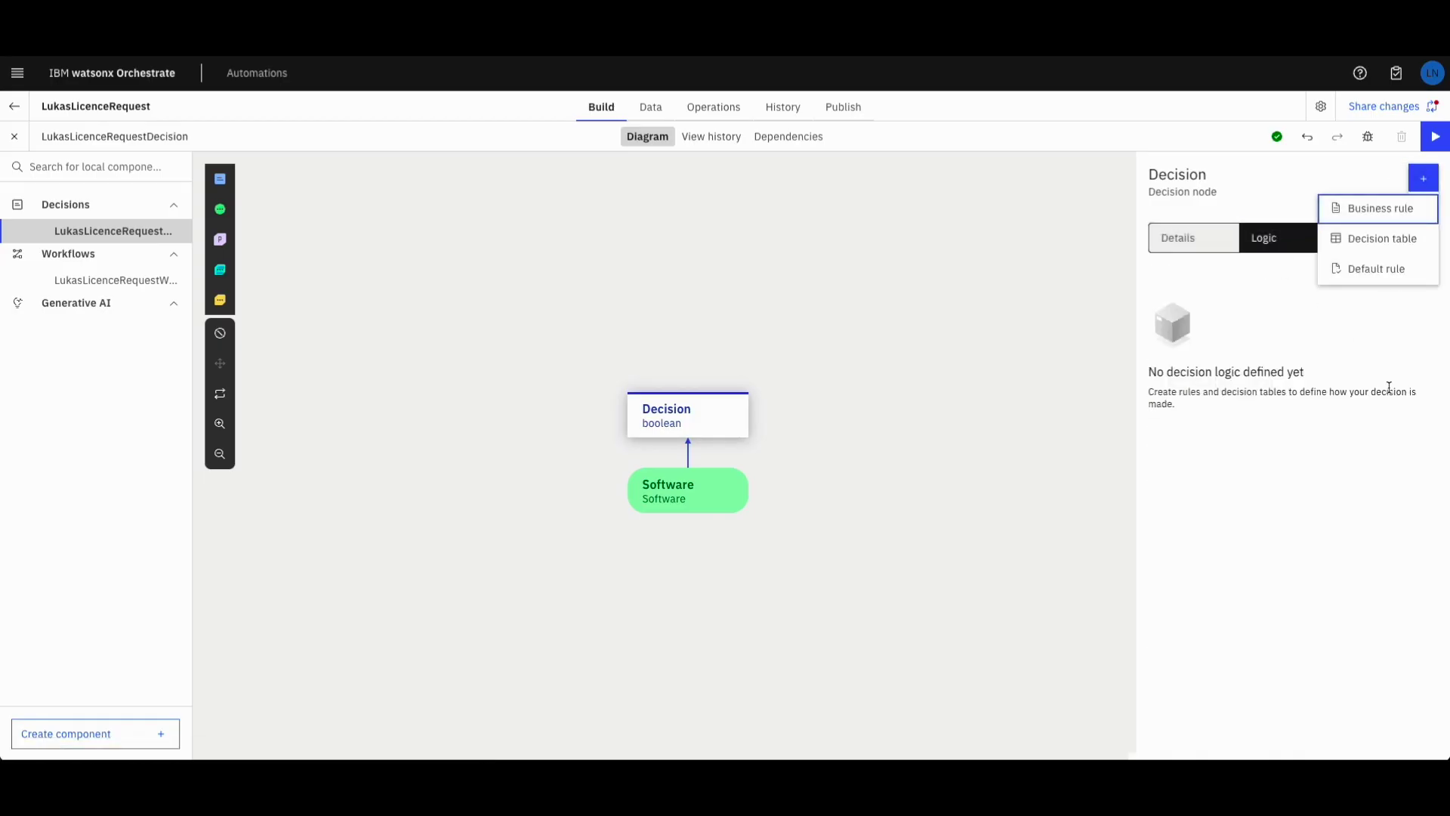
click(1360, 239)
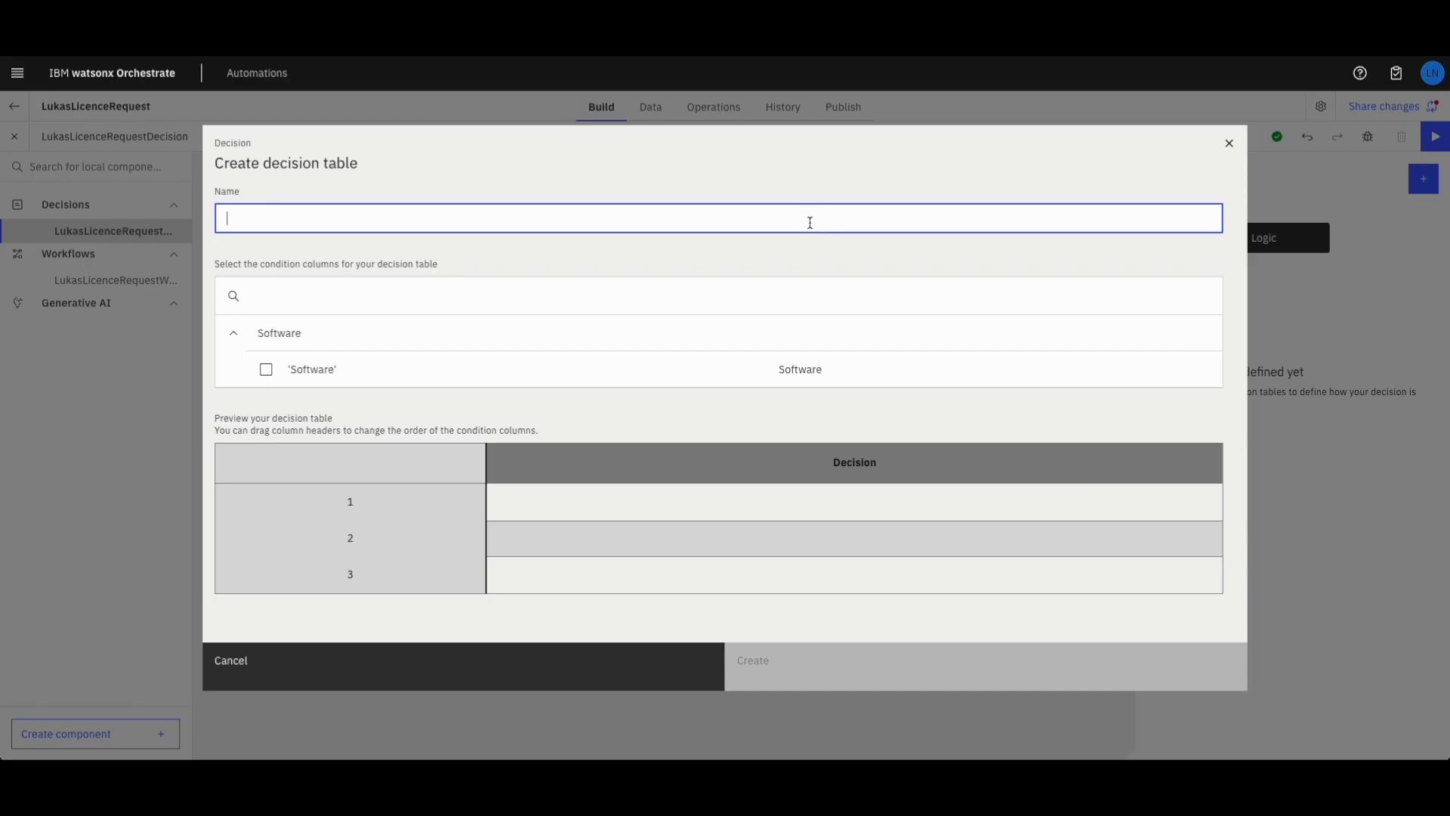
text(I)
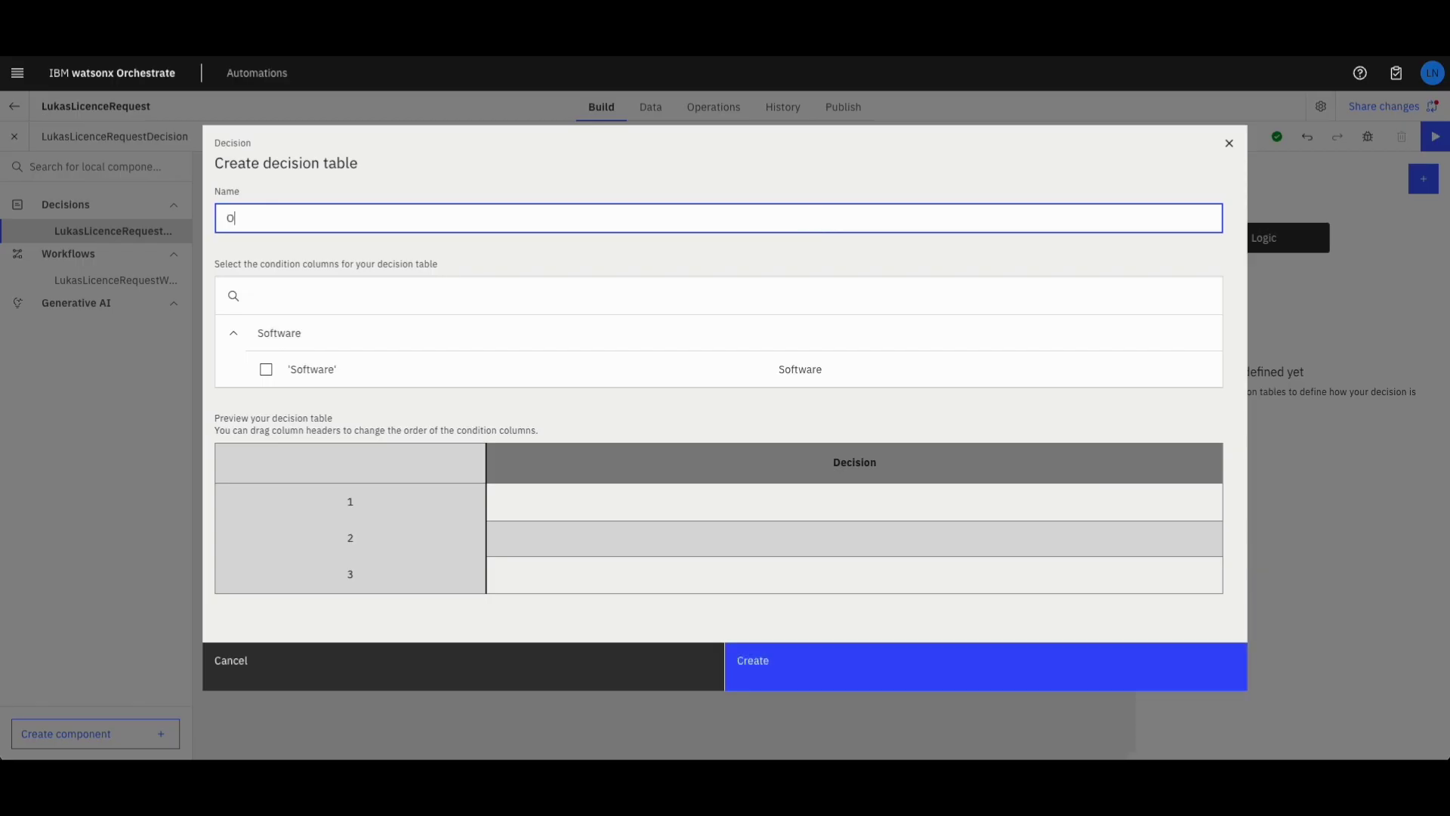
key(BackSpace)
text(IsApprovalNeeded)
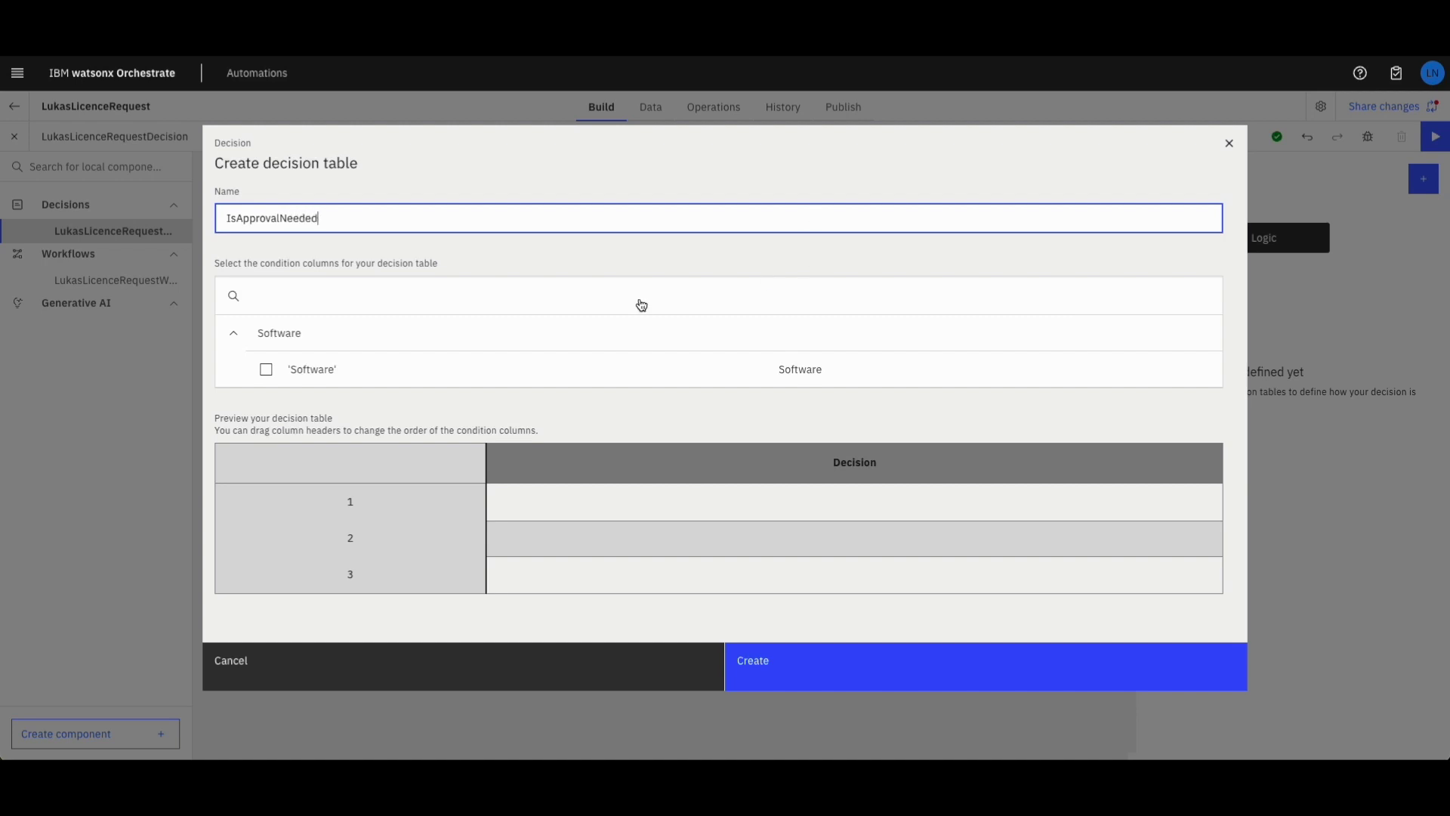
click(266, 369)
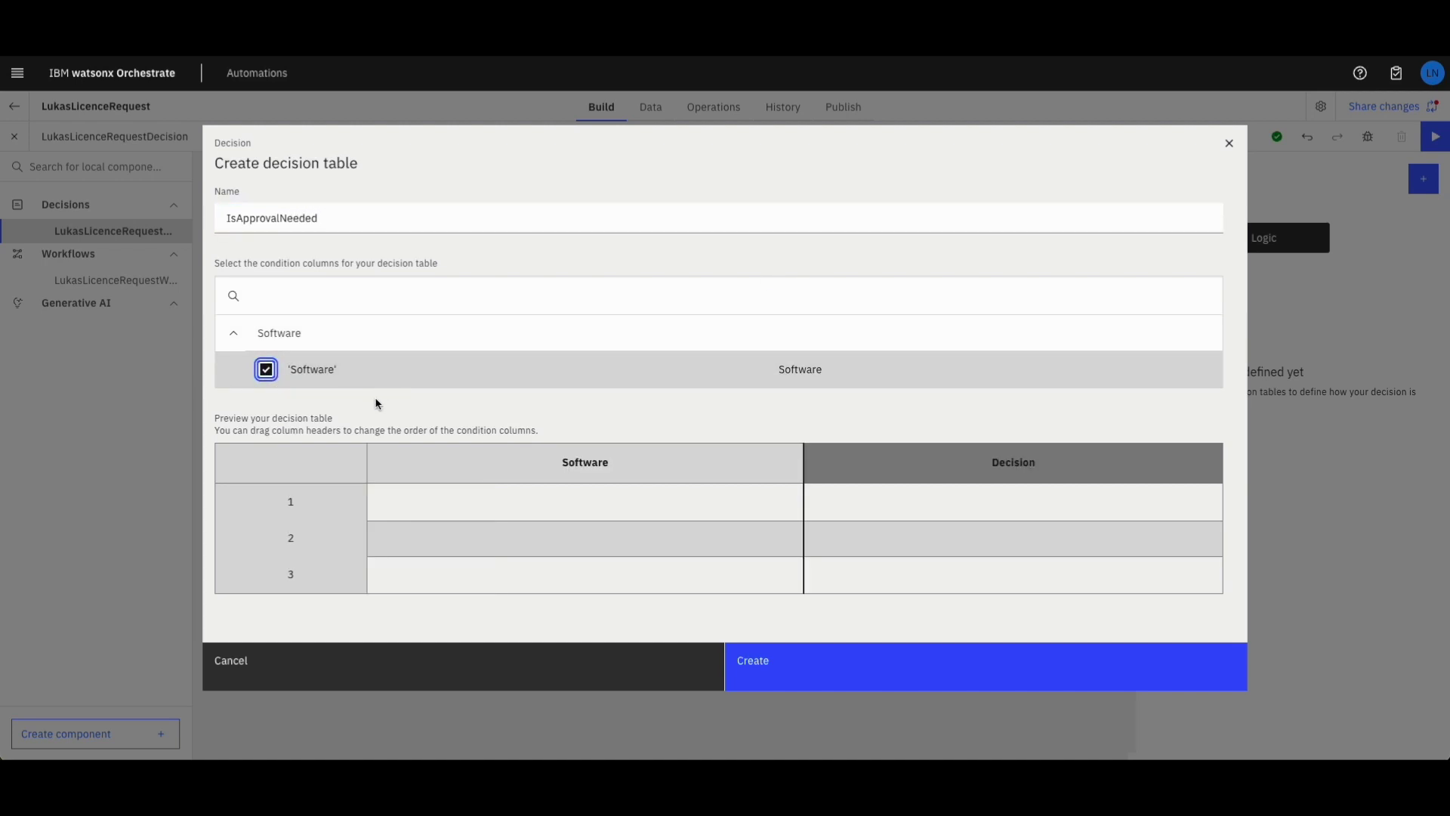
click(858, 654)
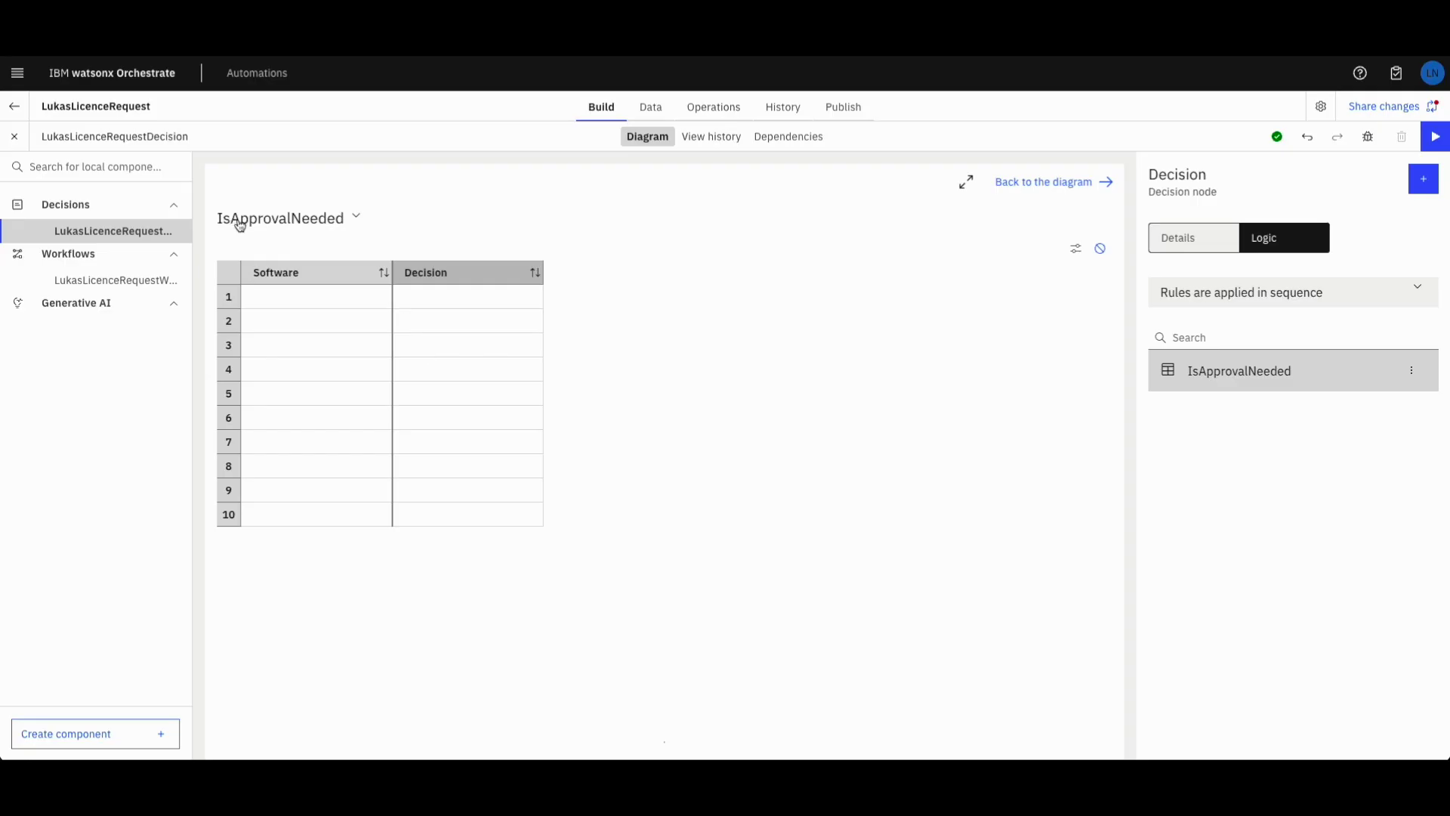
- Fill row 1 of the decision table with software IBM DB2 and decision false
click(346, 306)
click(386, 303)
click(382, 298)
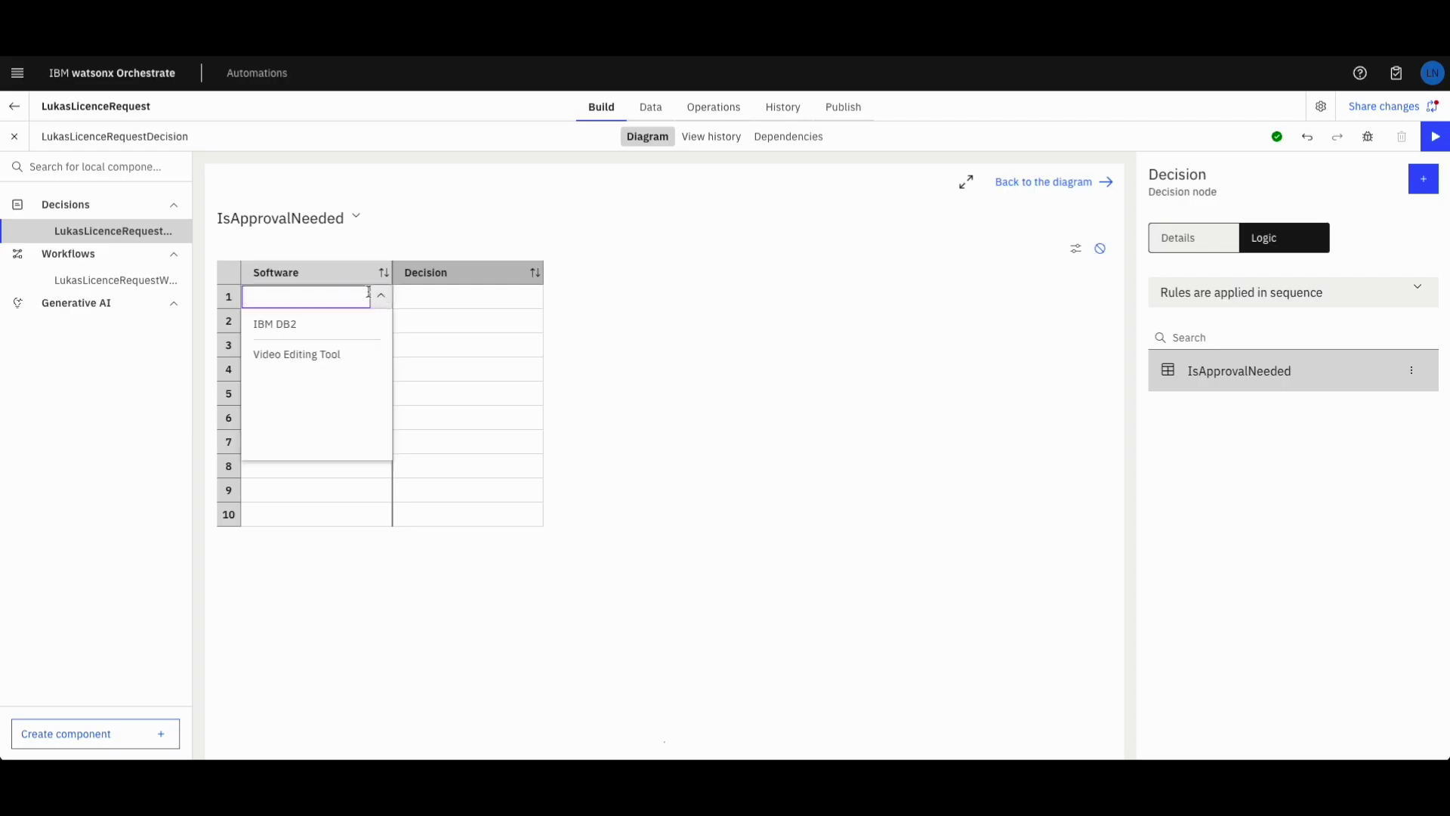
click(339, 324)
click(446, 304)
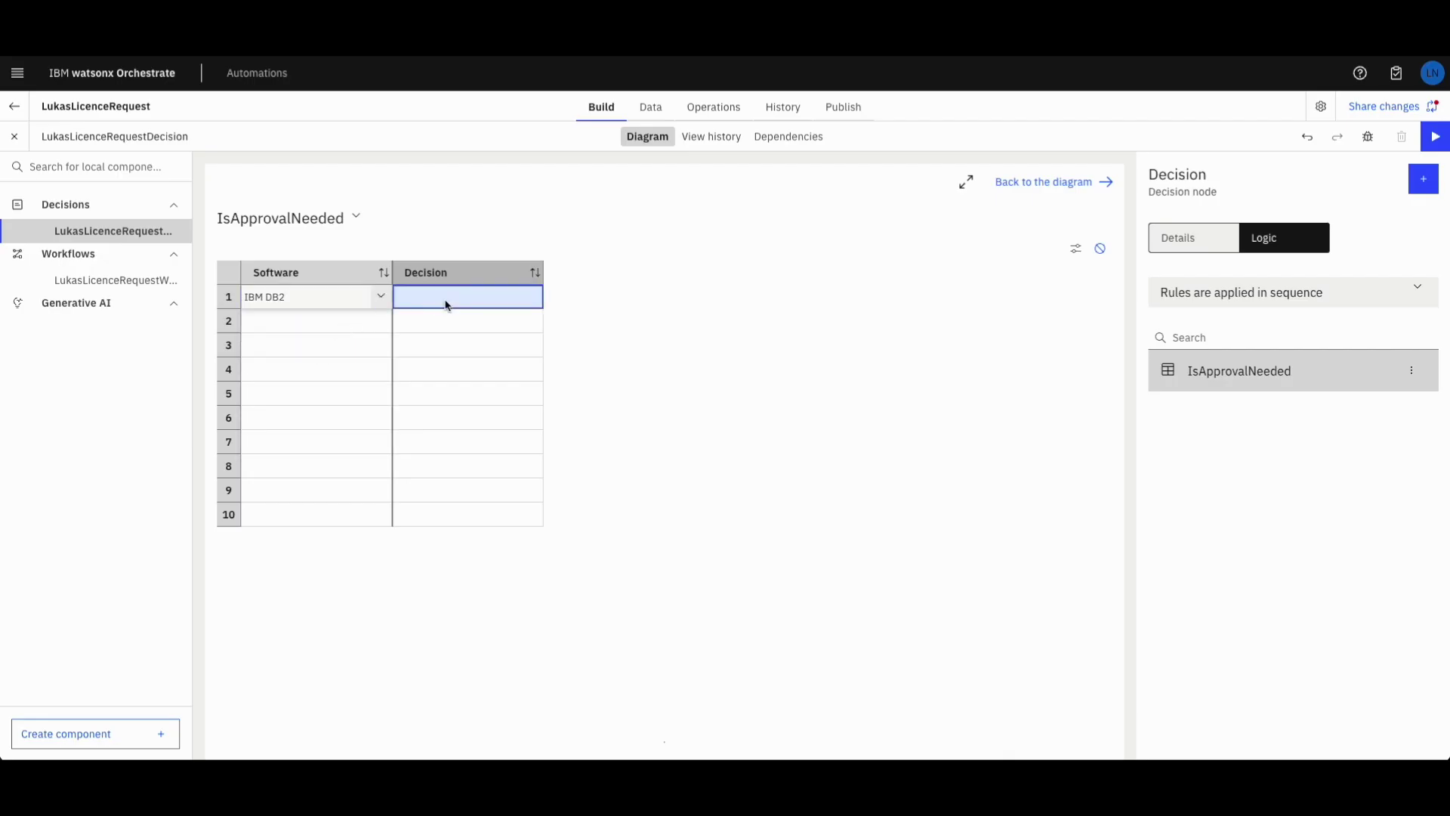
click(456, 302)
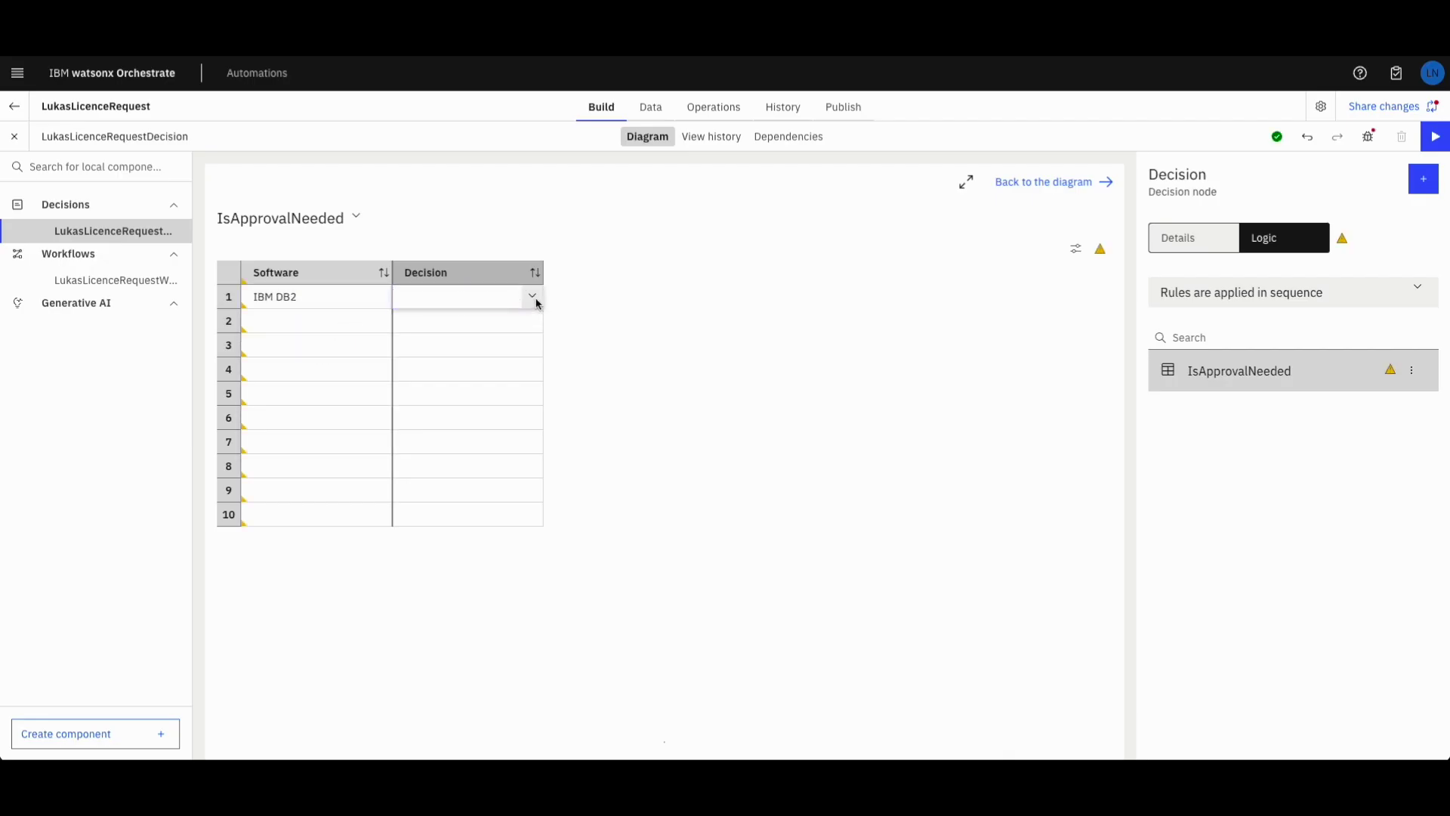
click(533, 297)
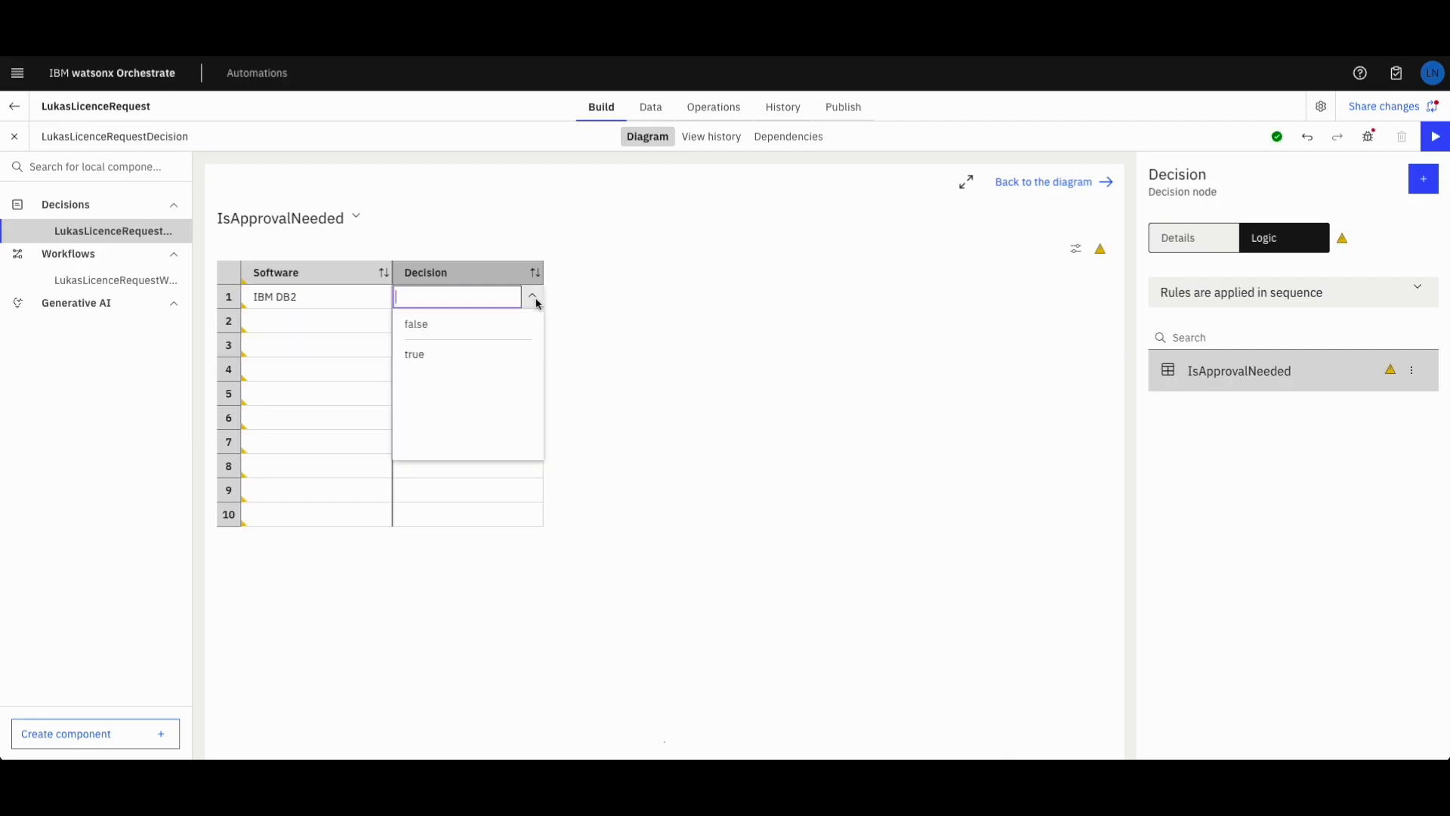
click(482, 326)
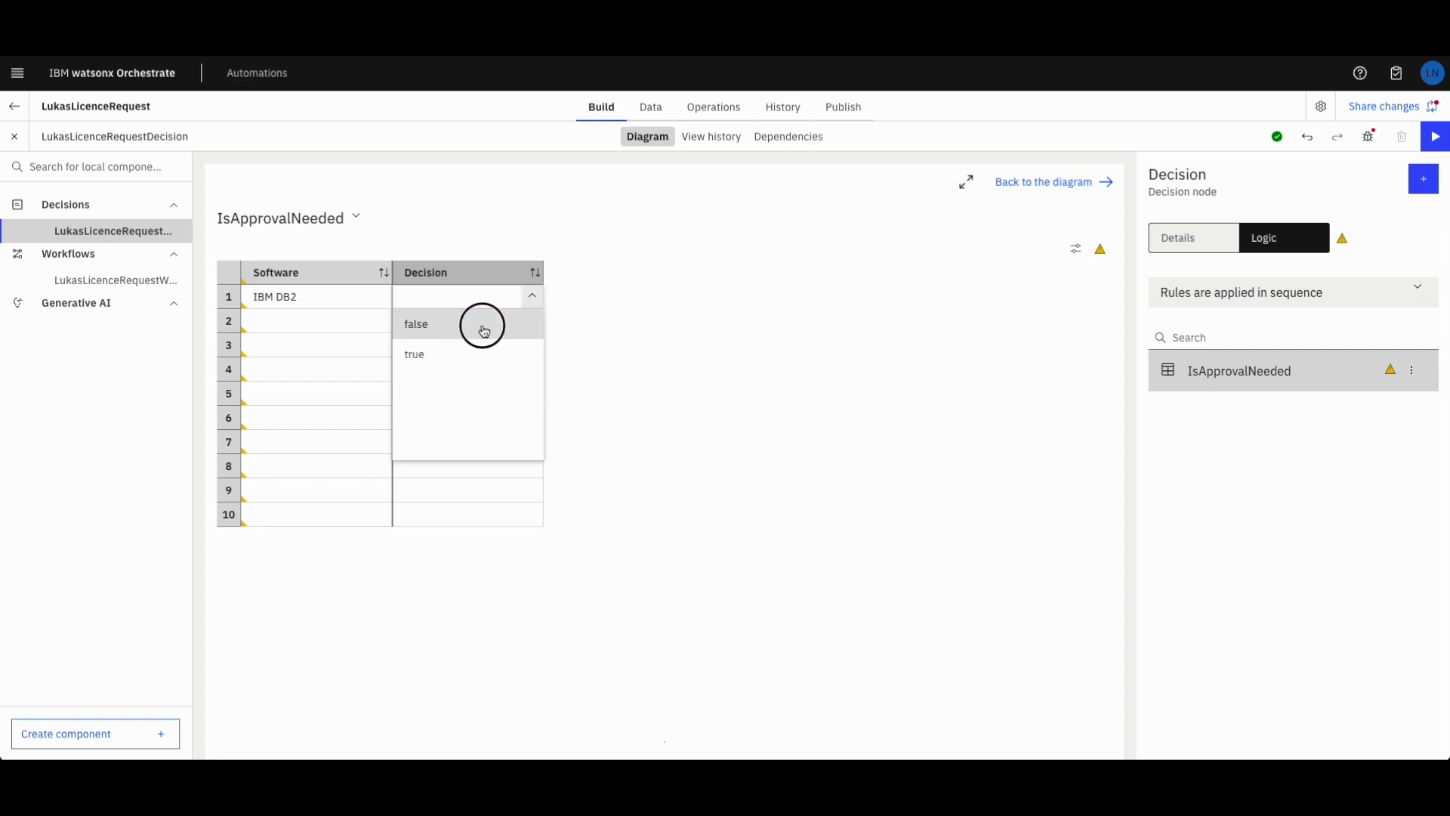
- Fill row 2 of the decision table with software Video Editing Tool and decision true
click(348, 325)
click(380, 325)
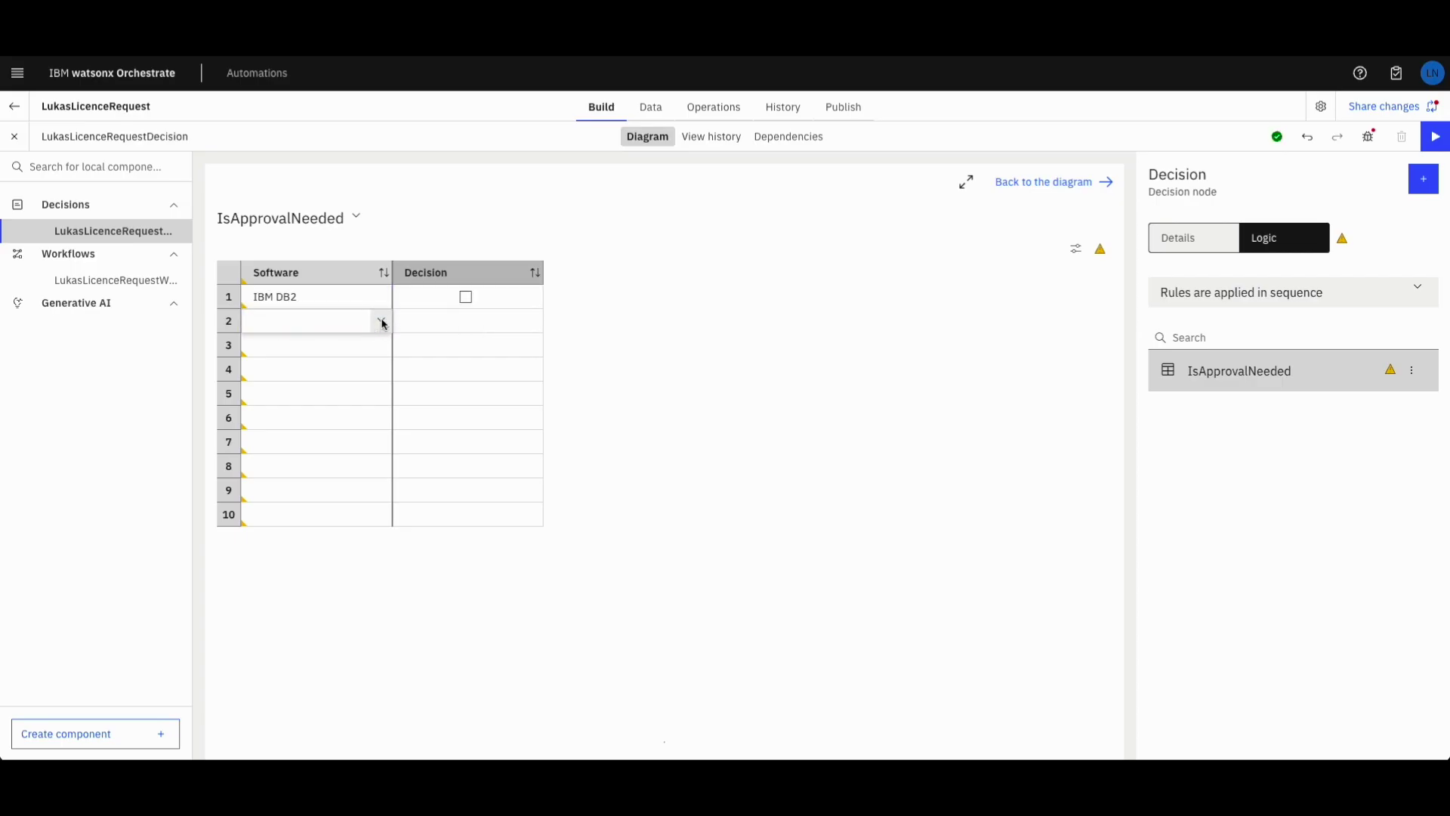
click(381, 323)
click(300, 379)
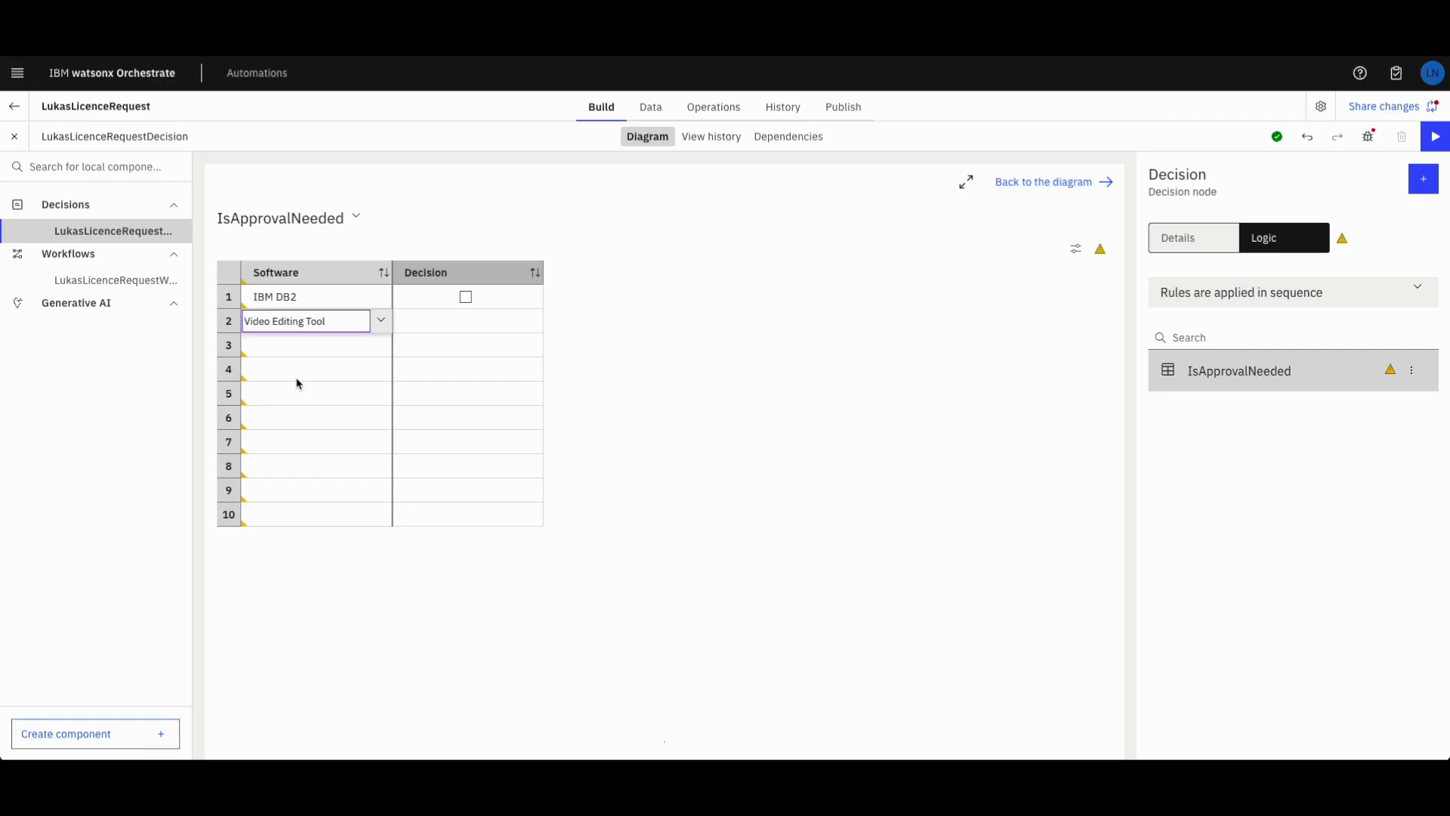
click(469, 328)
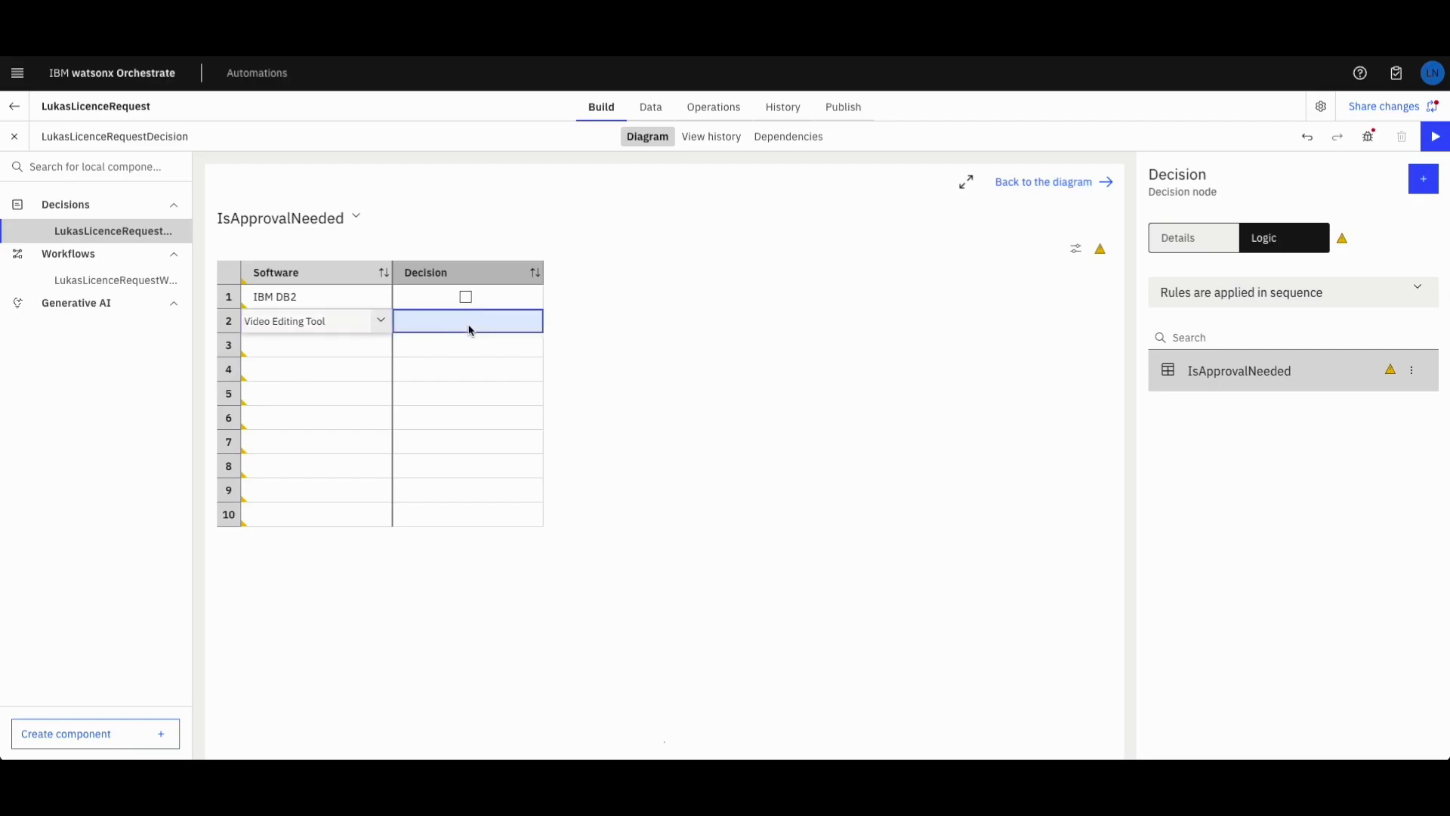
click(535, 326)
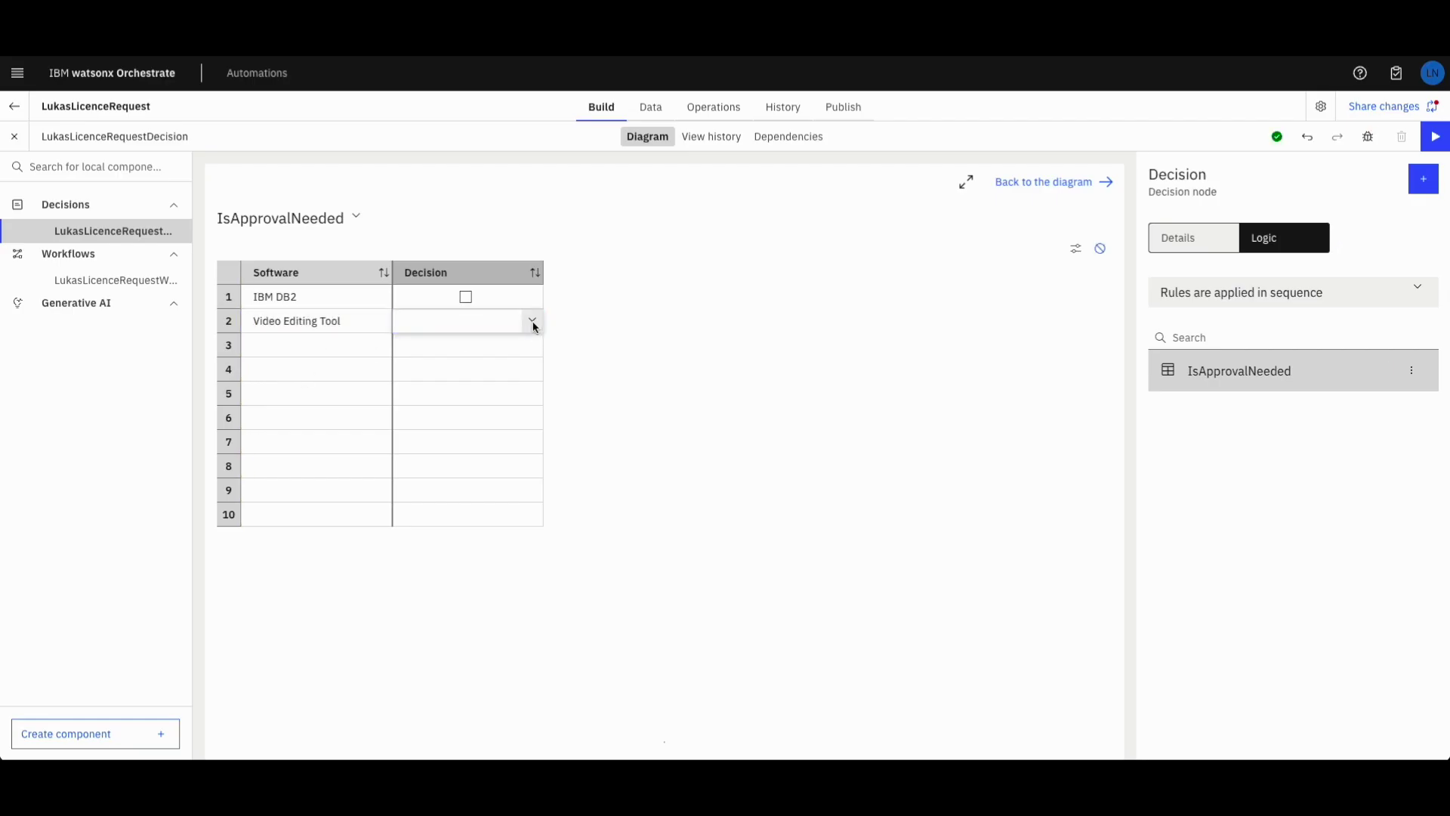
click(533, 322)
click(467, 377)
click(469, 371)
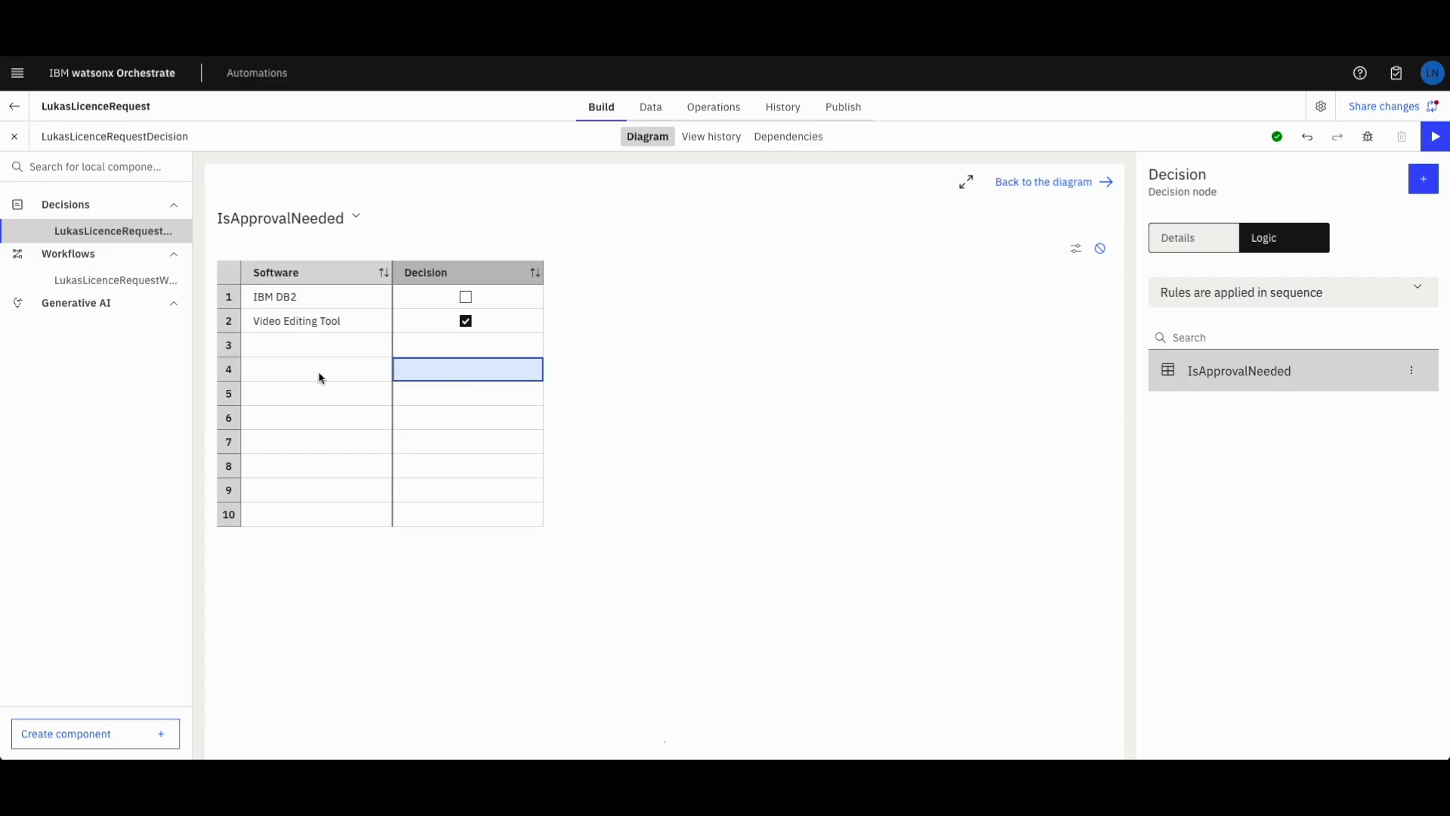
- Return to the decision diagram and select the Software input node
click(1049, 184)
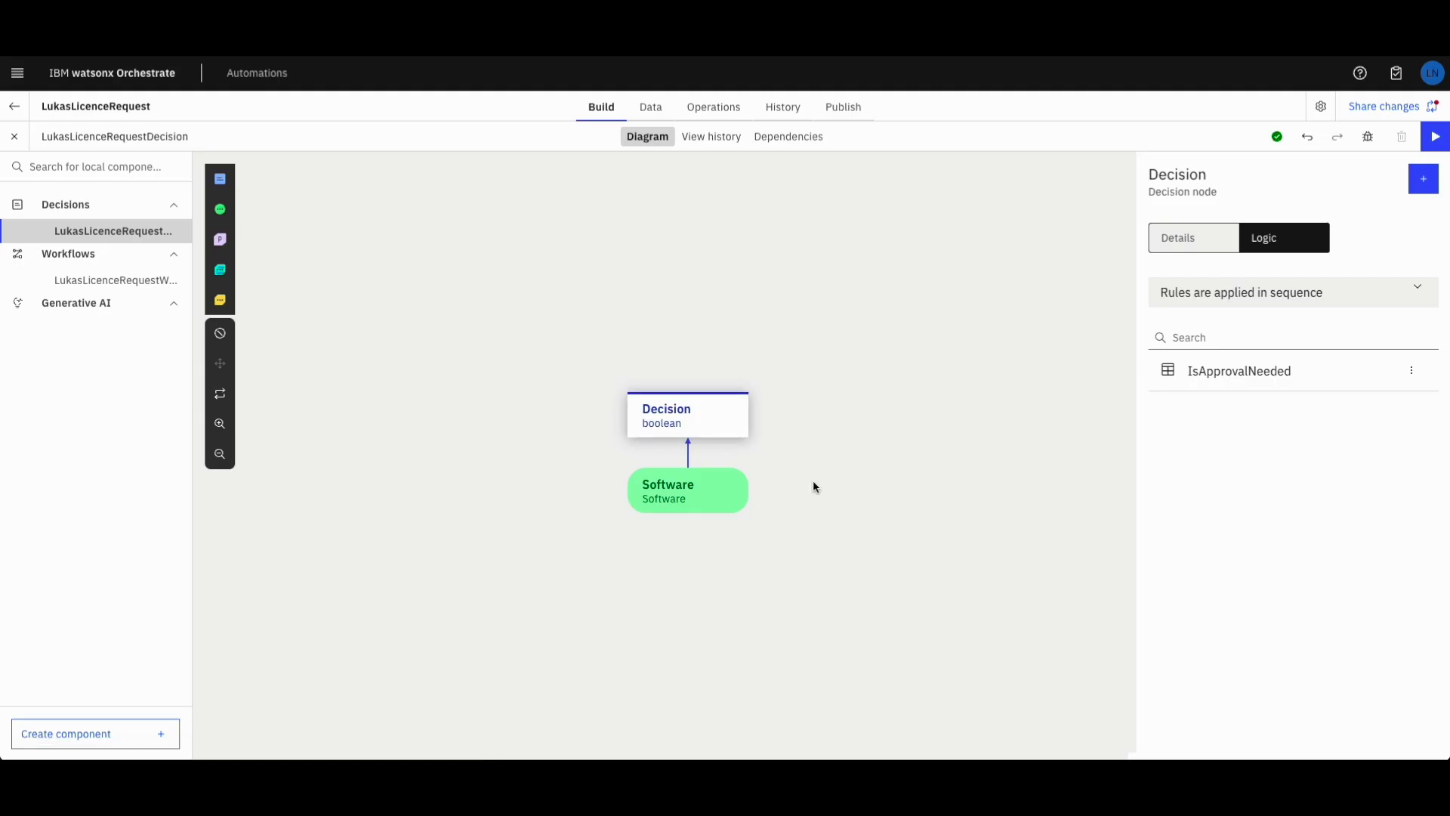
click(700, 502)
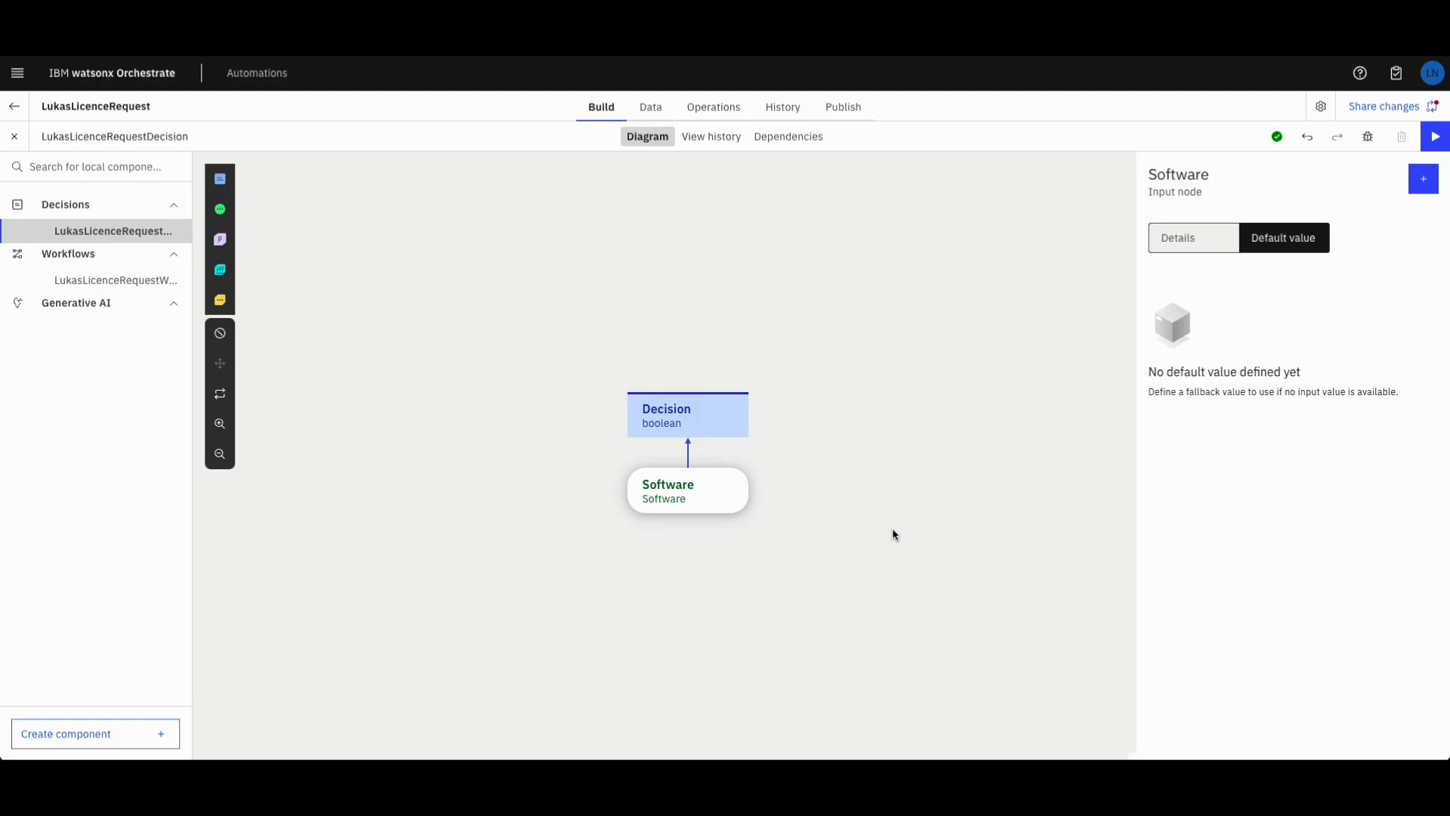
- Add a test data set with software IBMDB2 for the decision model and run its preview
mouse_move(735, 424)
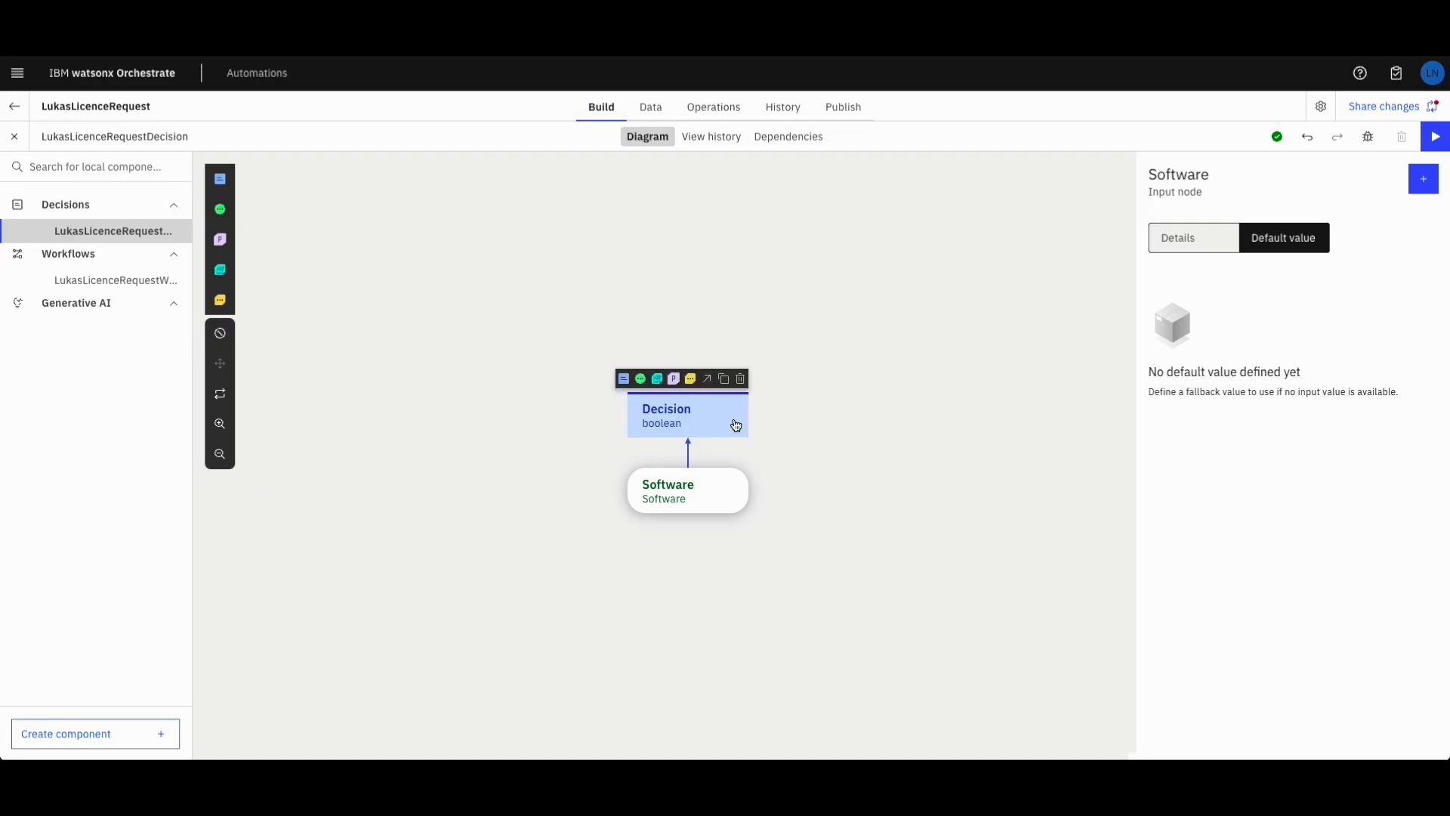
click(1202, 237)
mouse_move(671, 495)
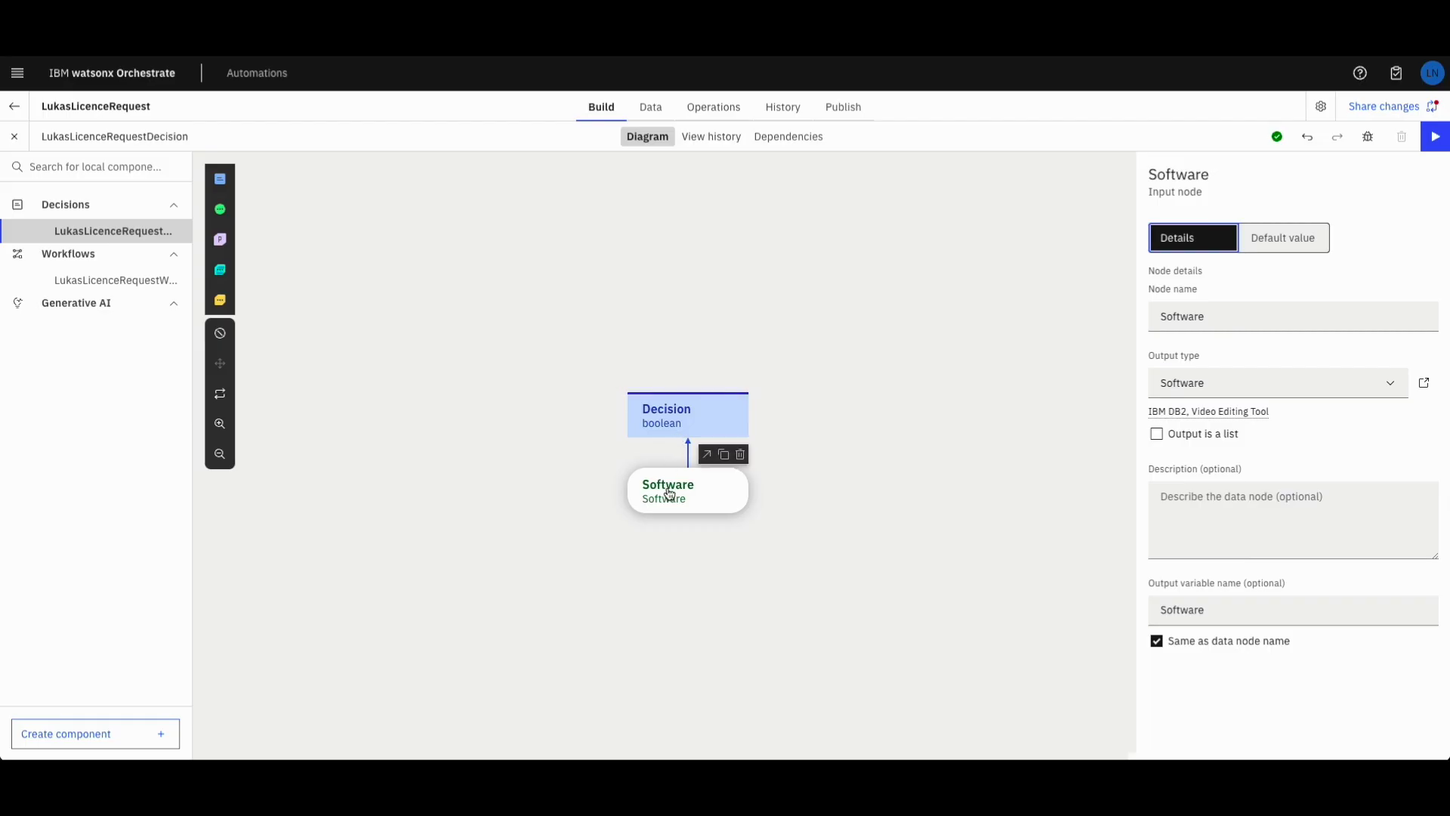
mouse_move(672, 438)
click(1433, 138)
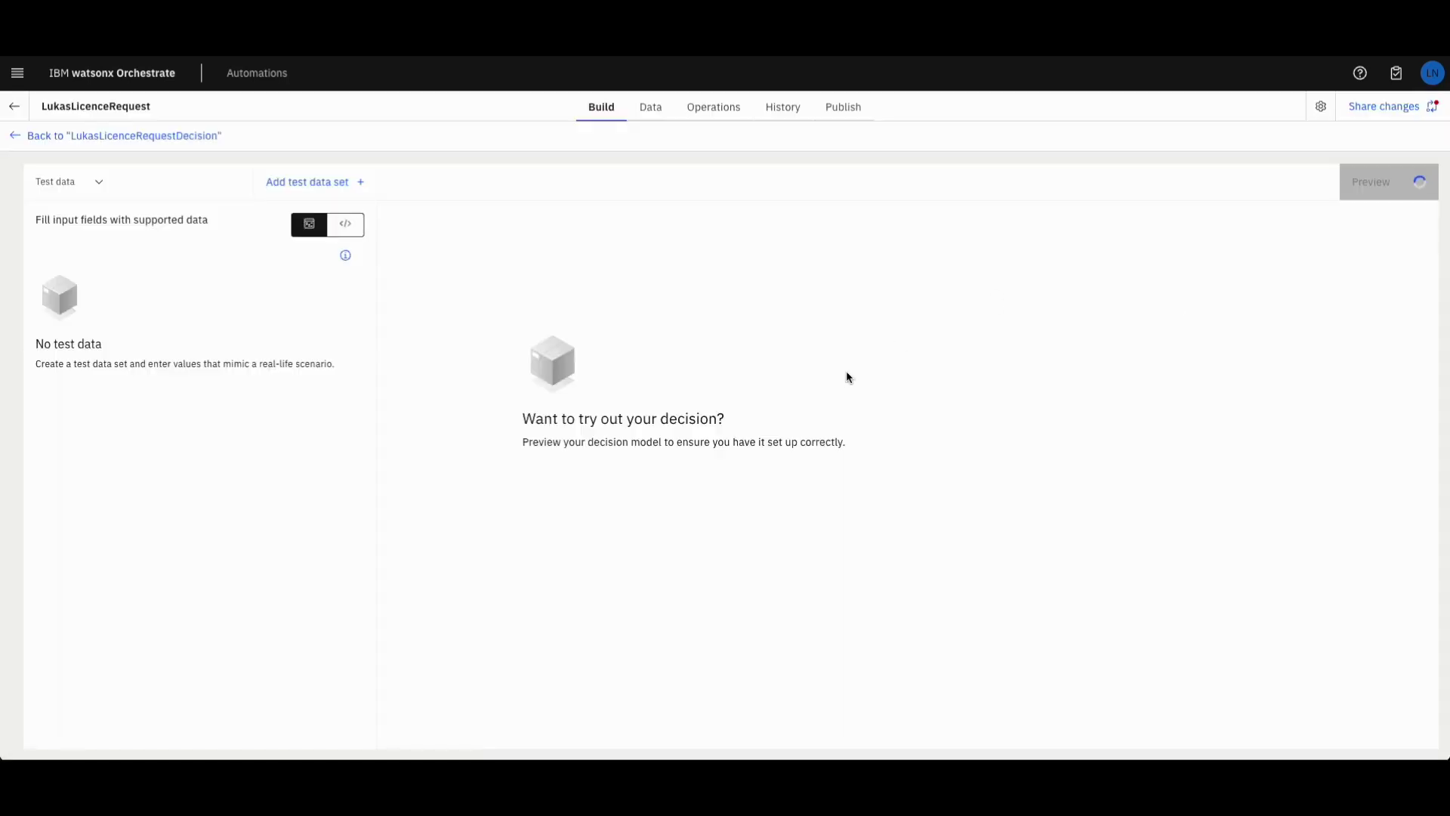
click(317, 194)
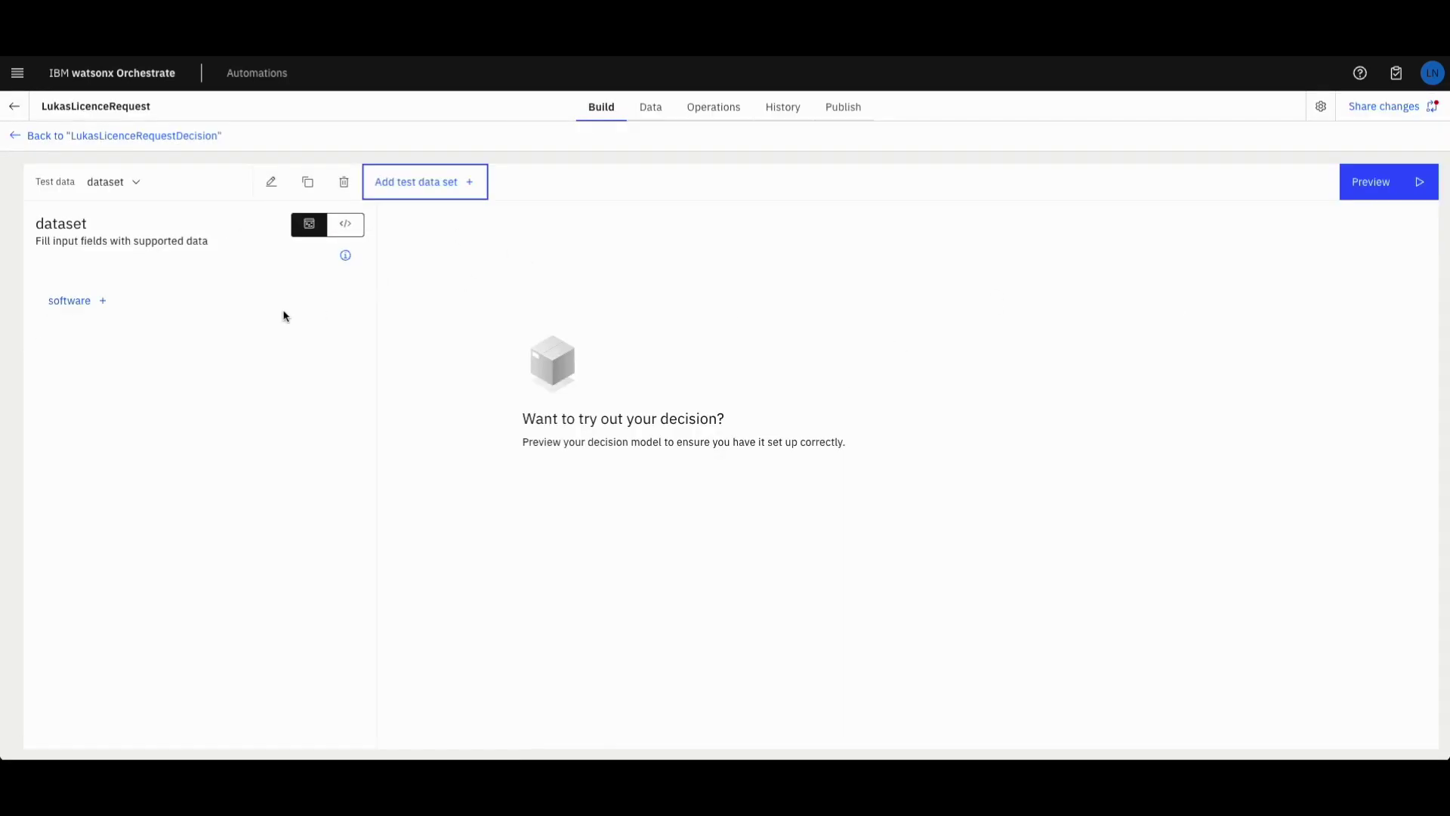
click(103, 303)
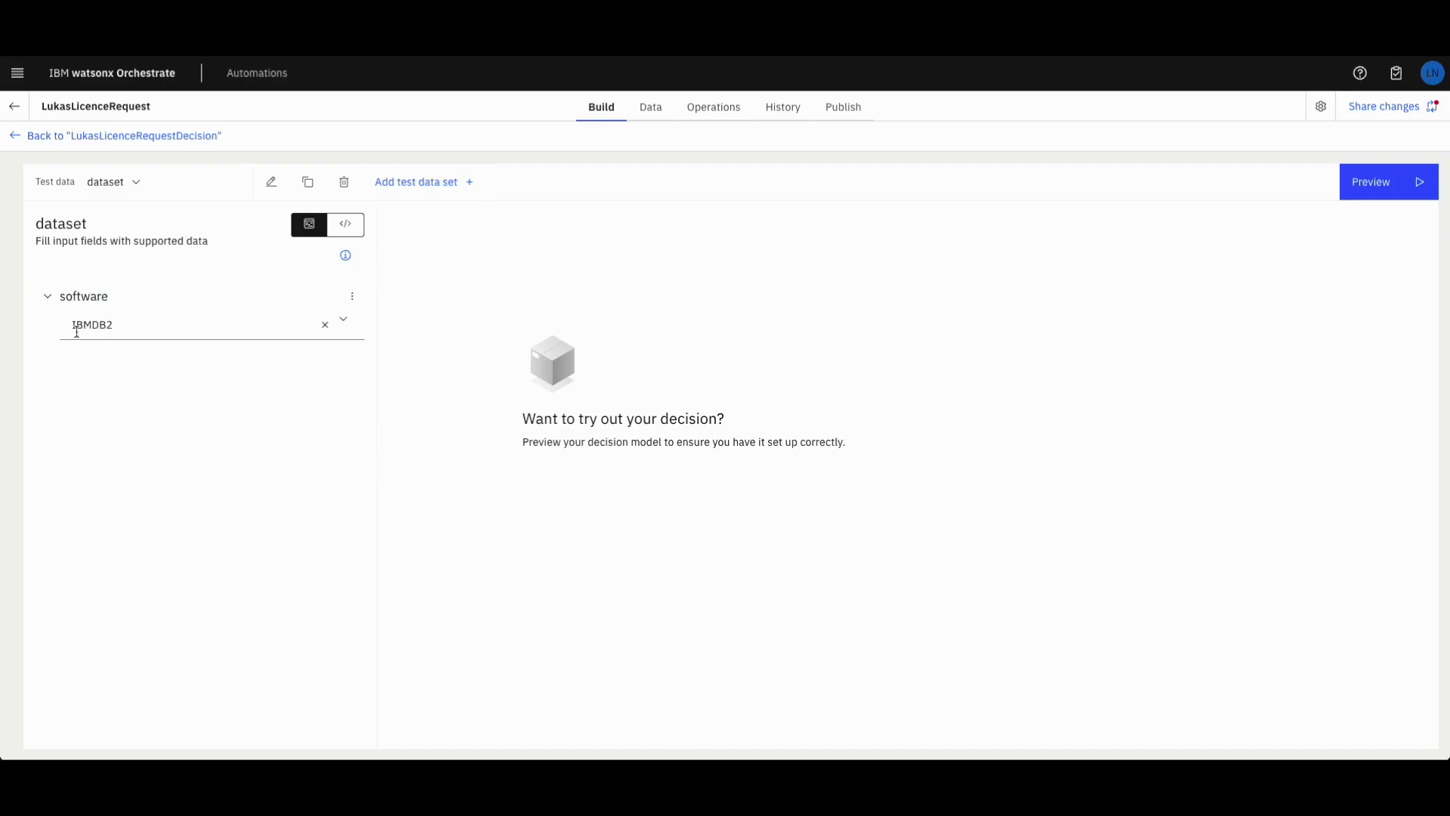
click(1368, 182)
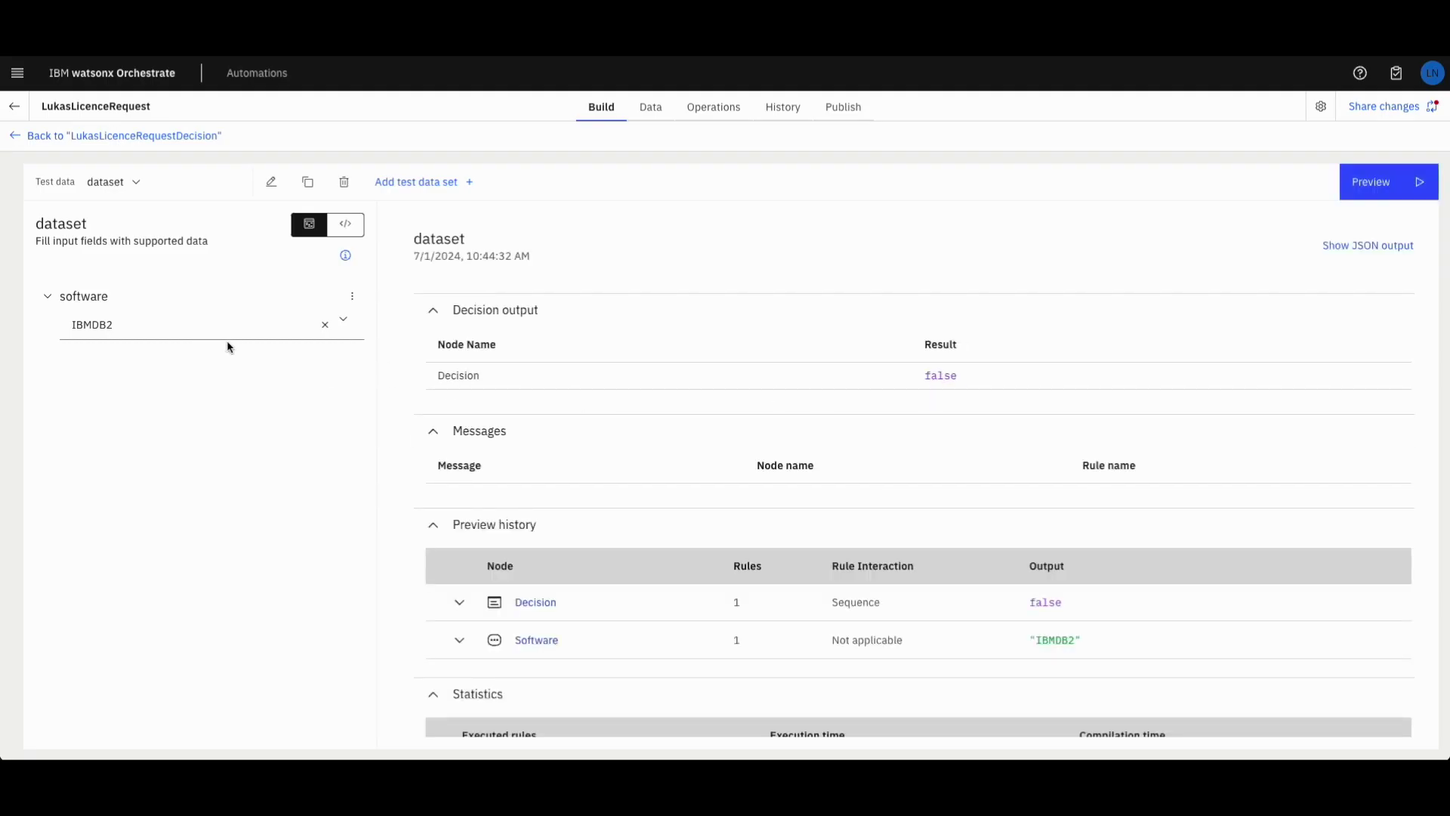
- Change the test data set's software to VideoEditingTool, rerun the preview, and return to the decision diagram
click(343, 321)
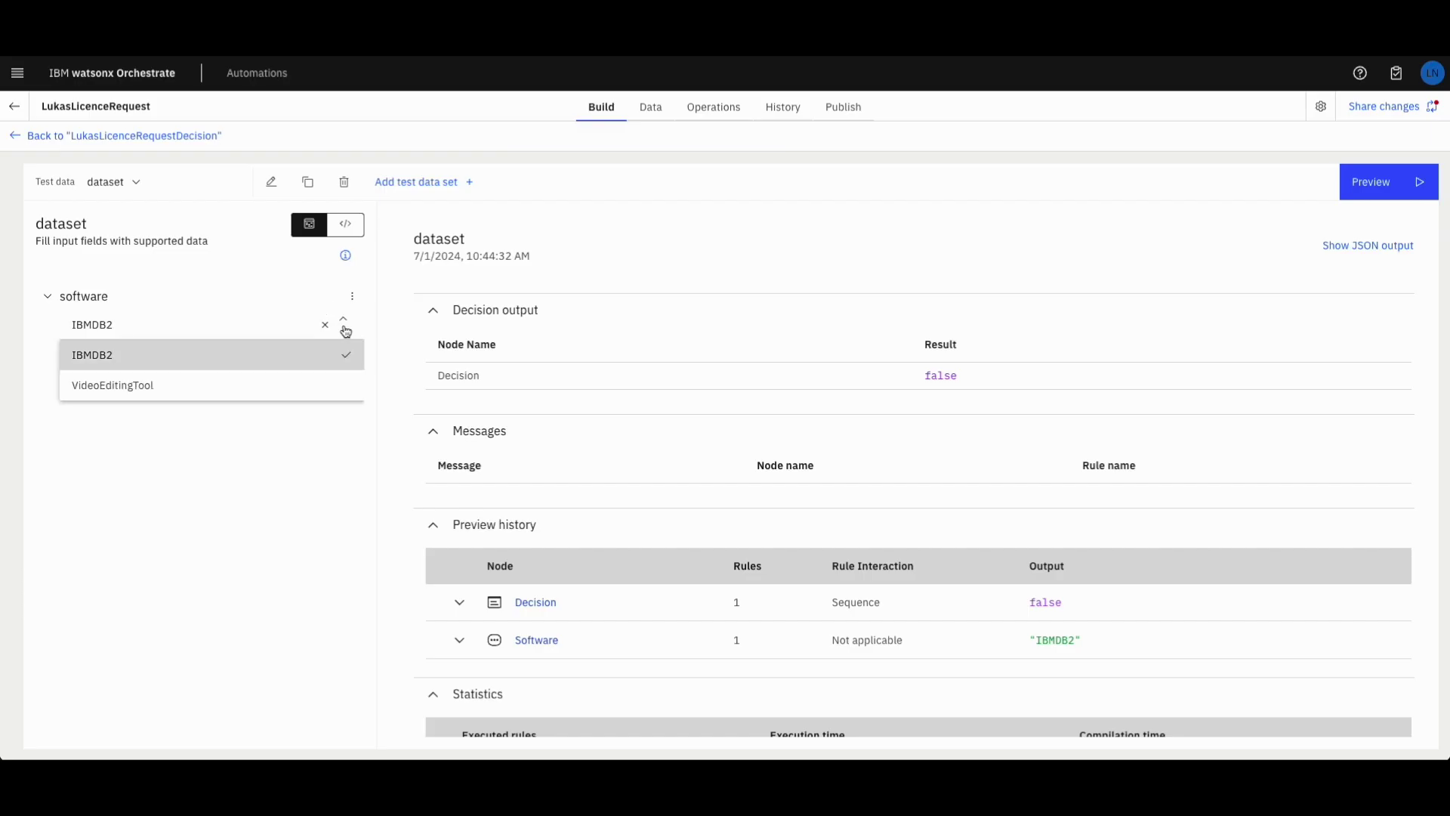
click(99, 394)
click(1373, 182)
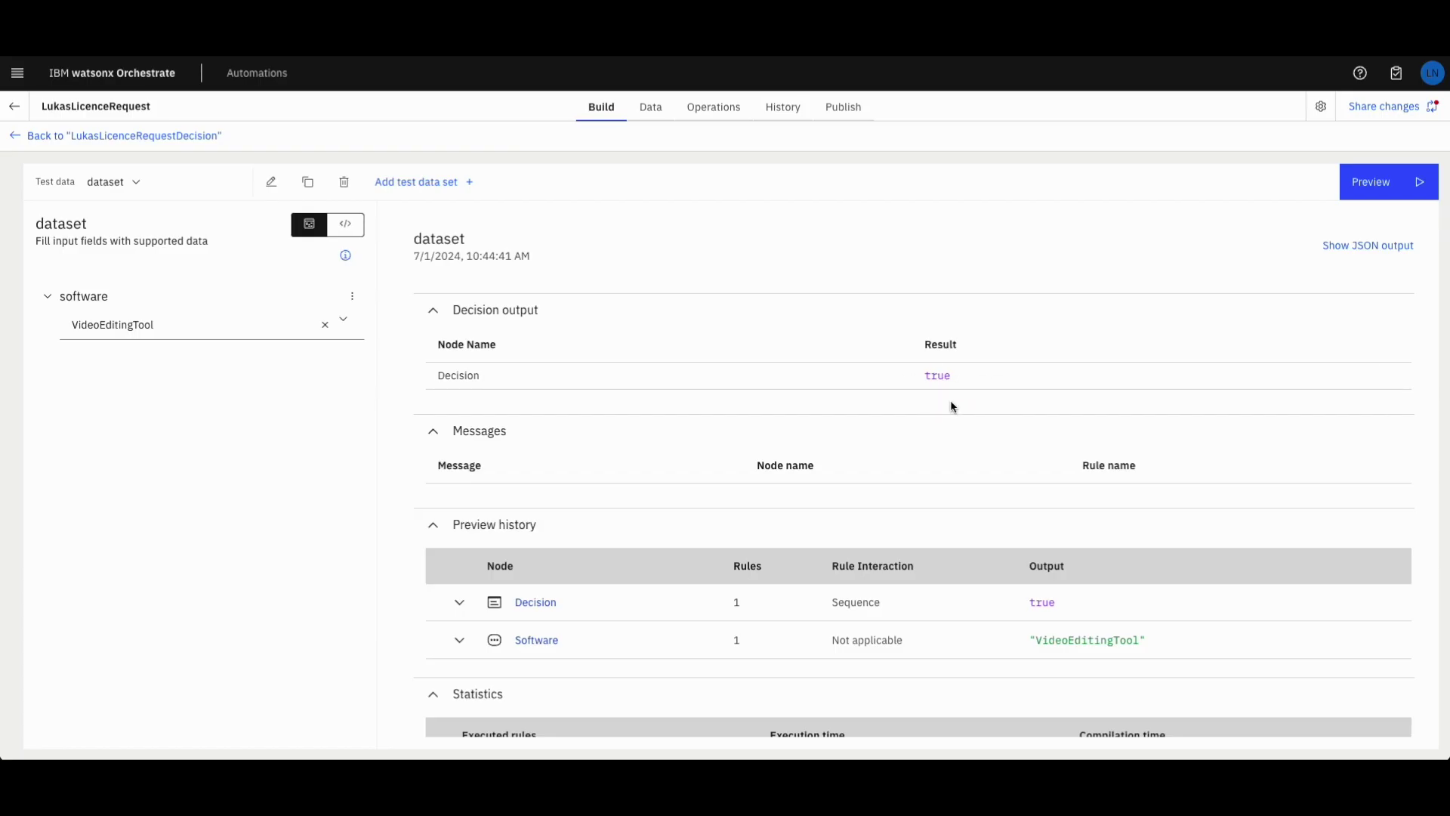
click(25, 141)
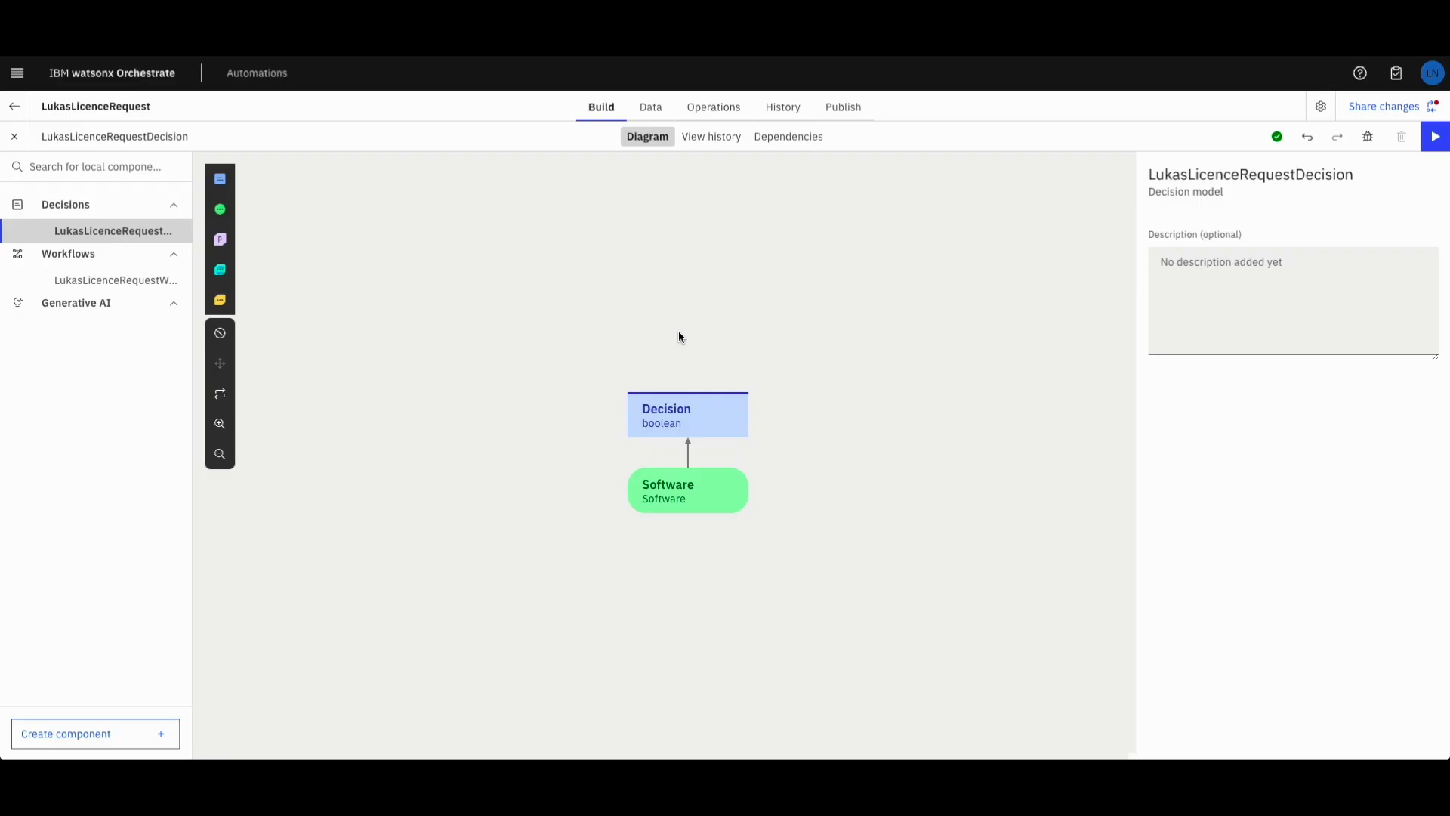
- In LukasLicenceRequestWorkflow, insert the existing LukasLicenceRequest decision between Start and the Approval task
click(106, 281)
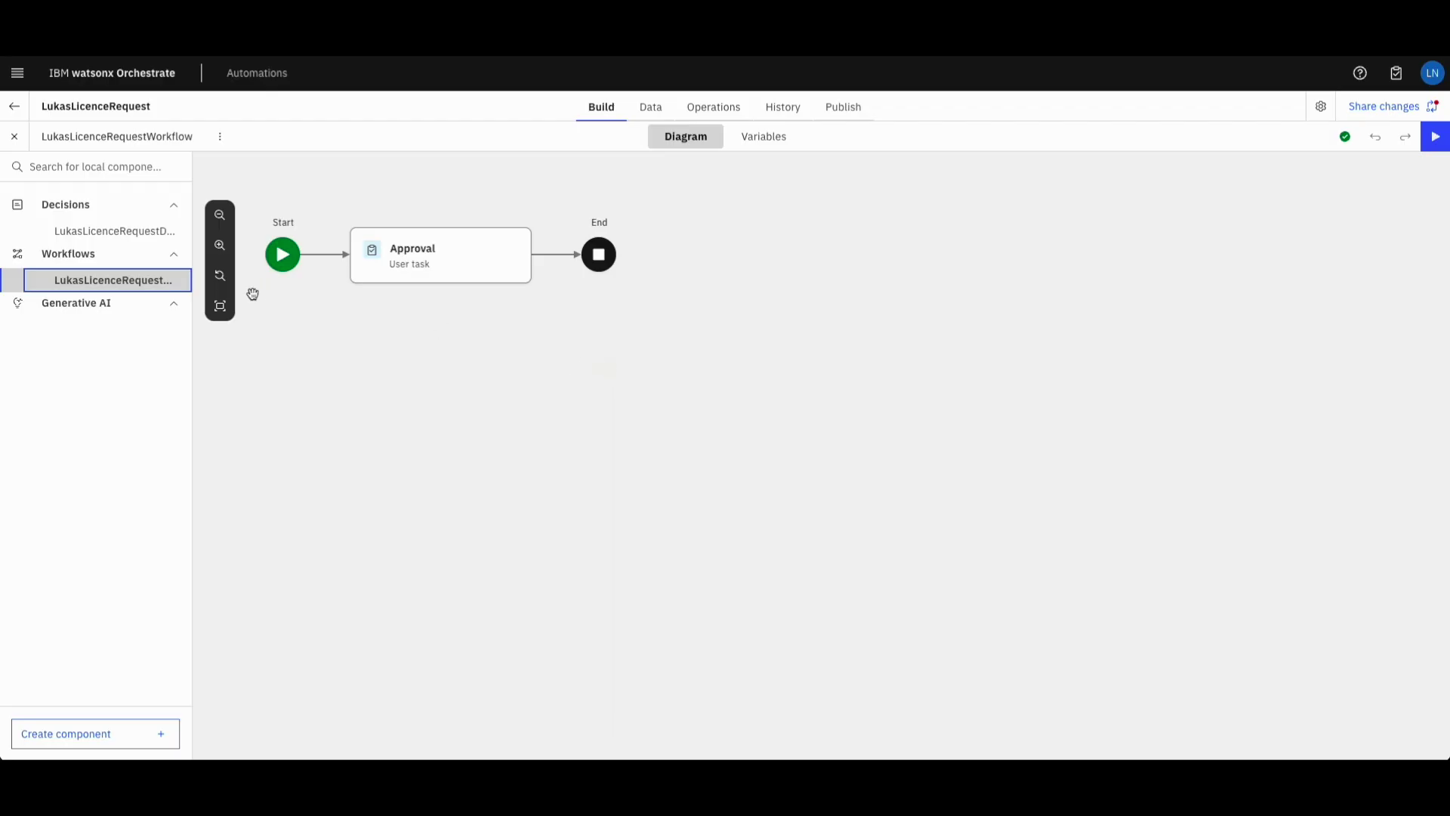
mouse_move(325, 256)
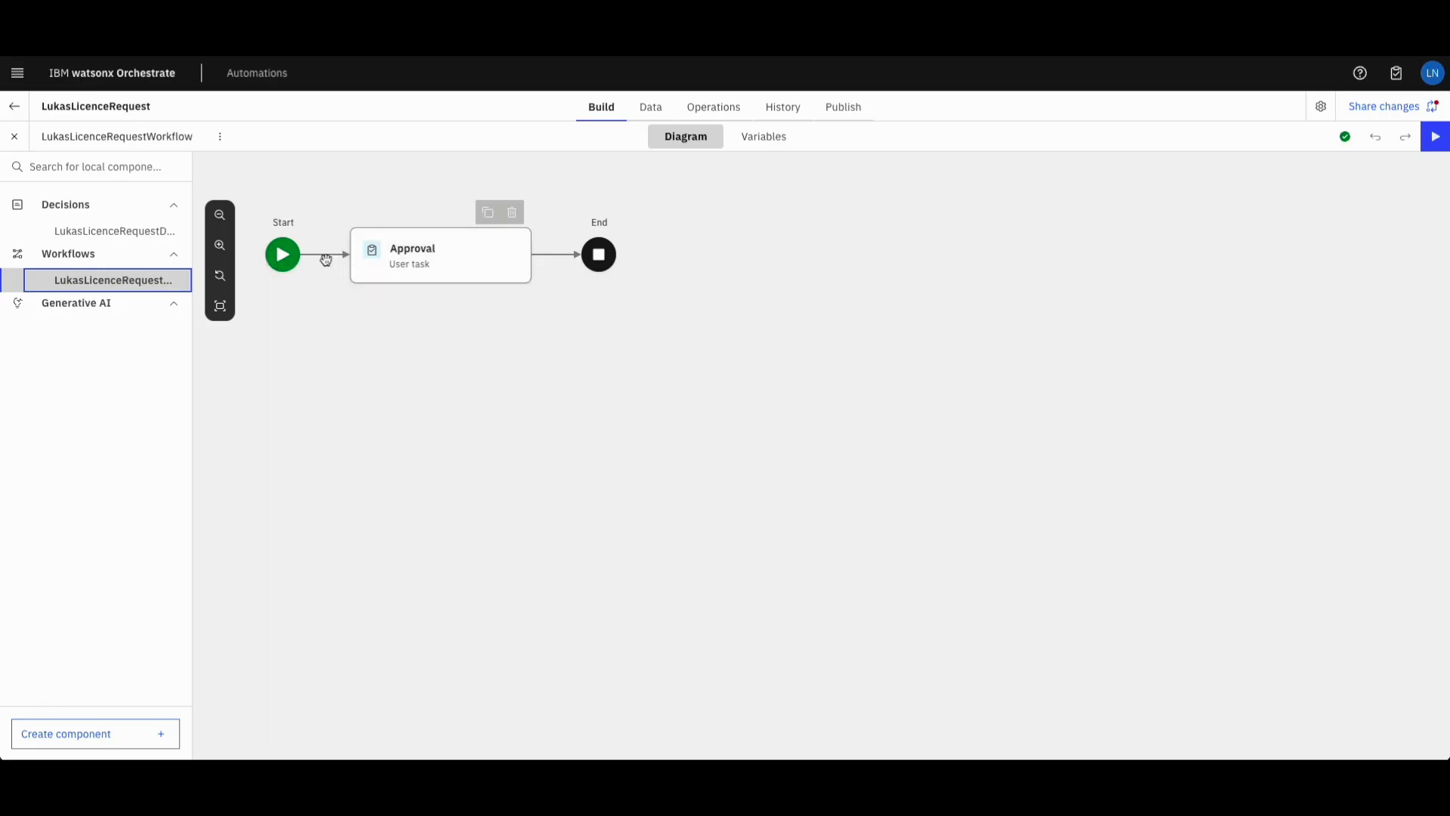
click(323, 258)
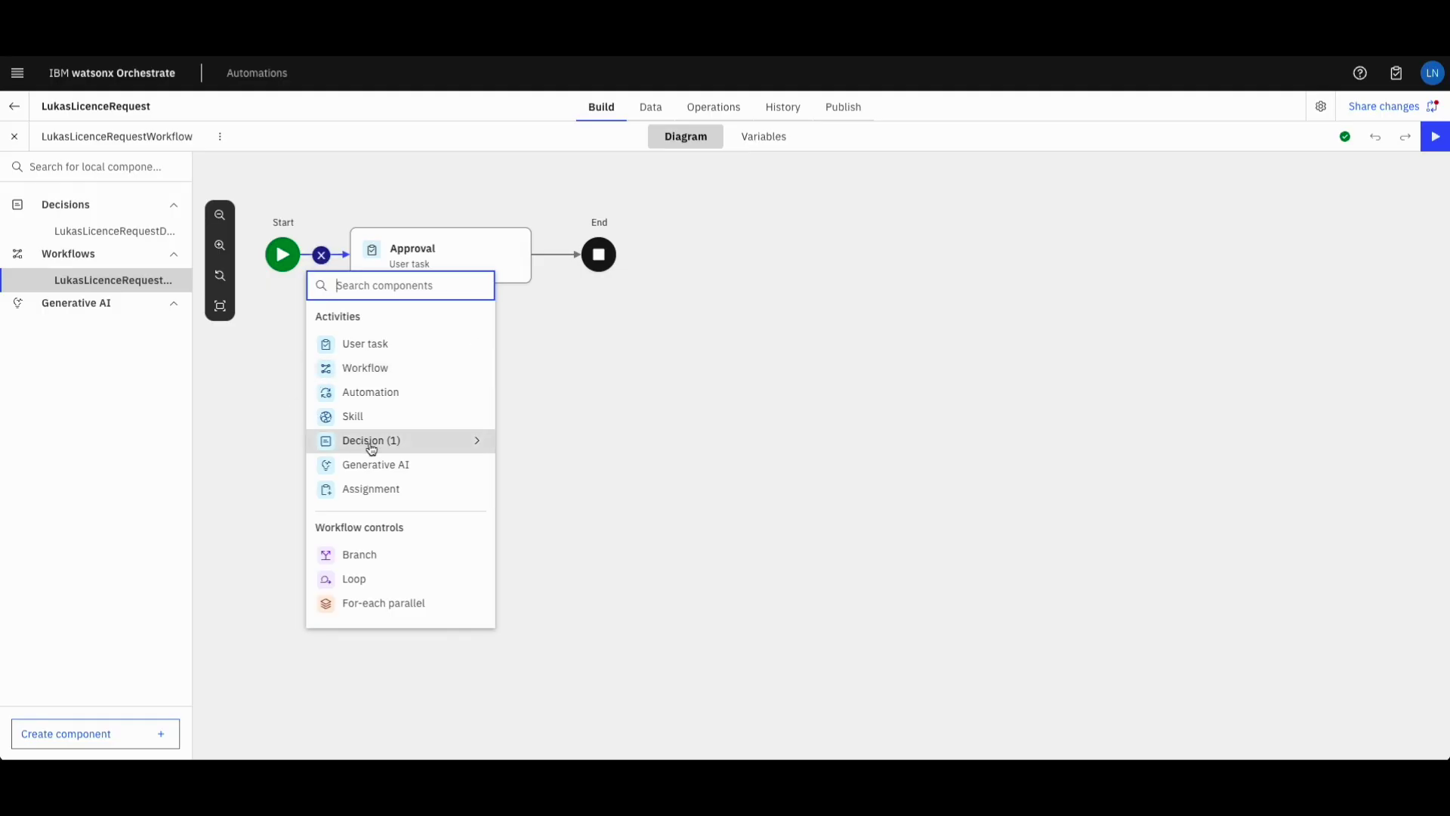
click(477, 441)
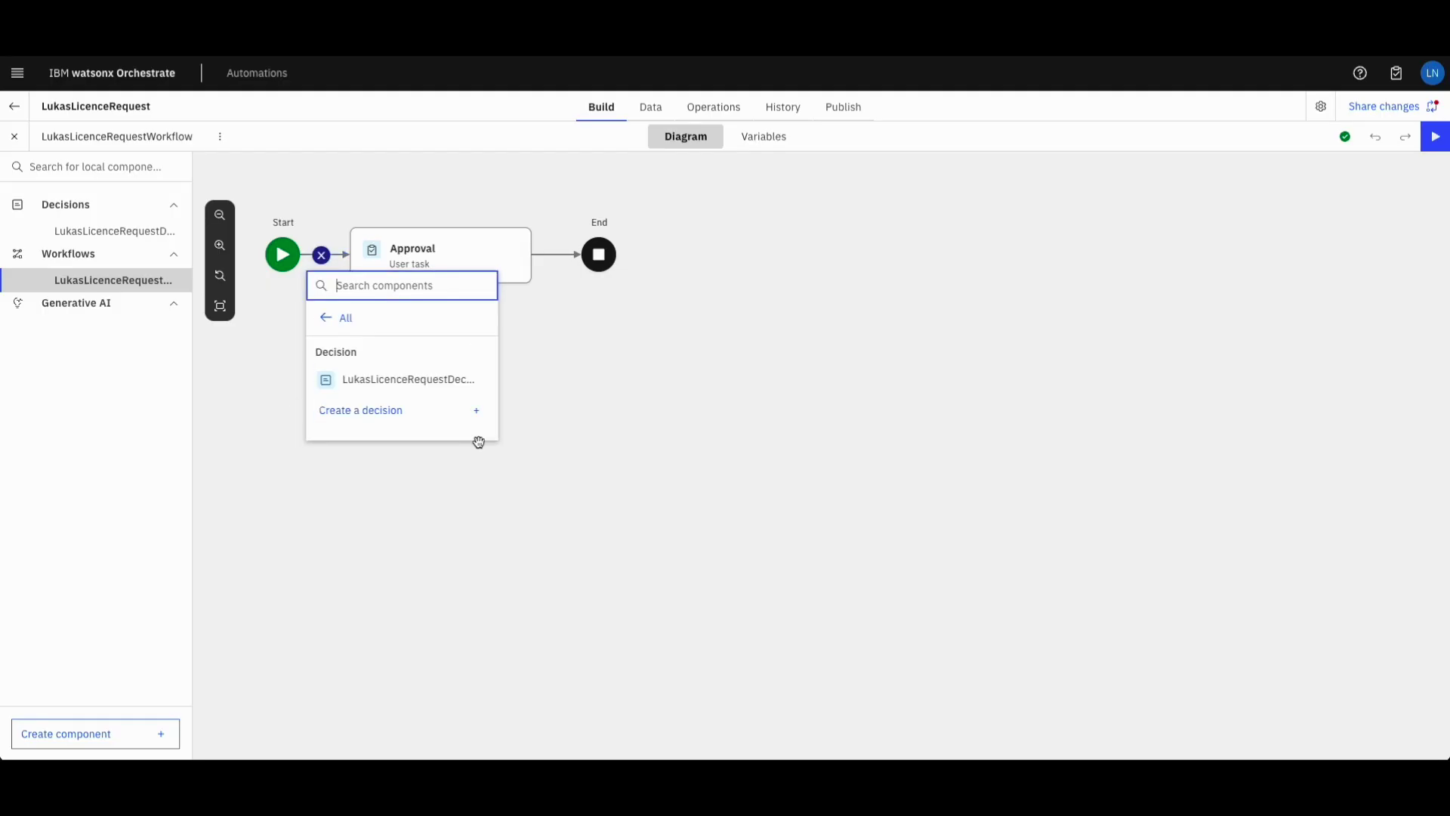
click(413, 381)
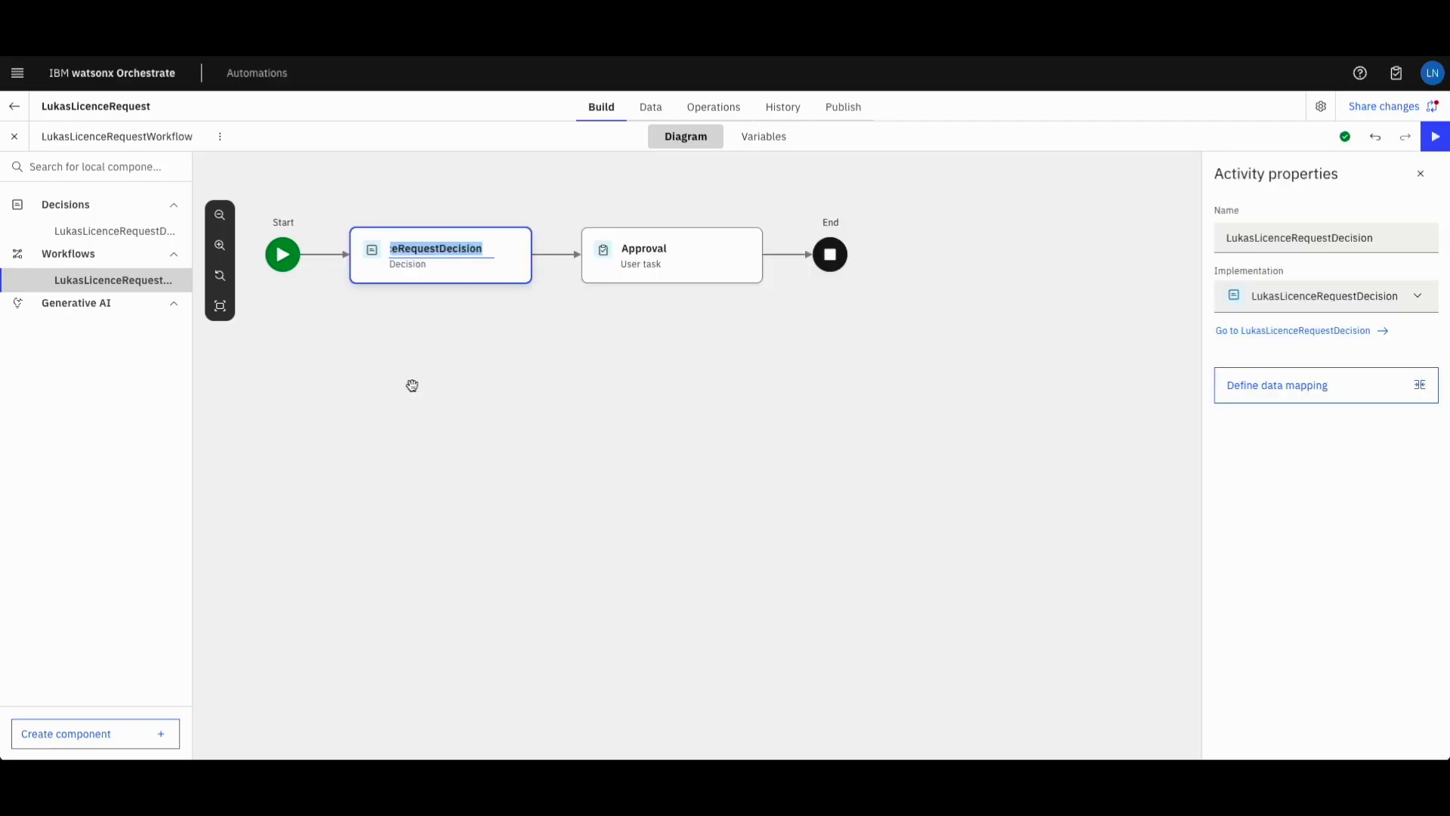
click(474, 378)
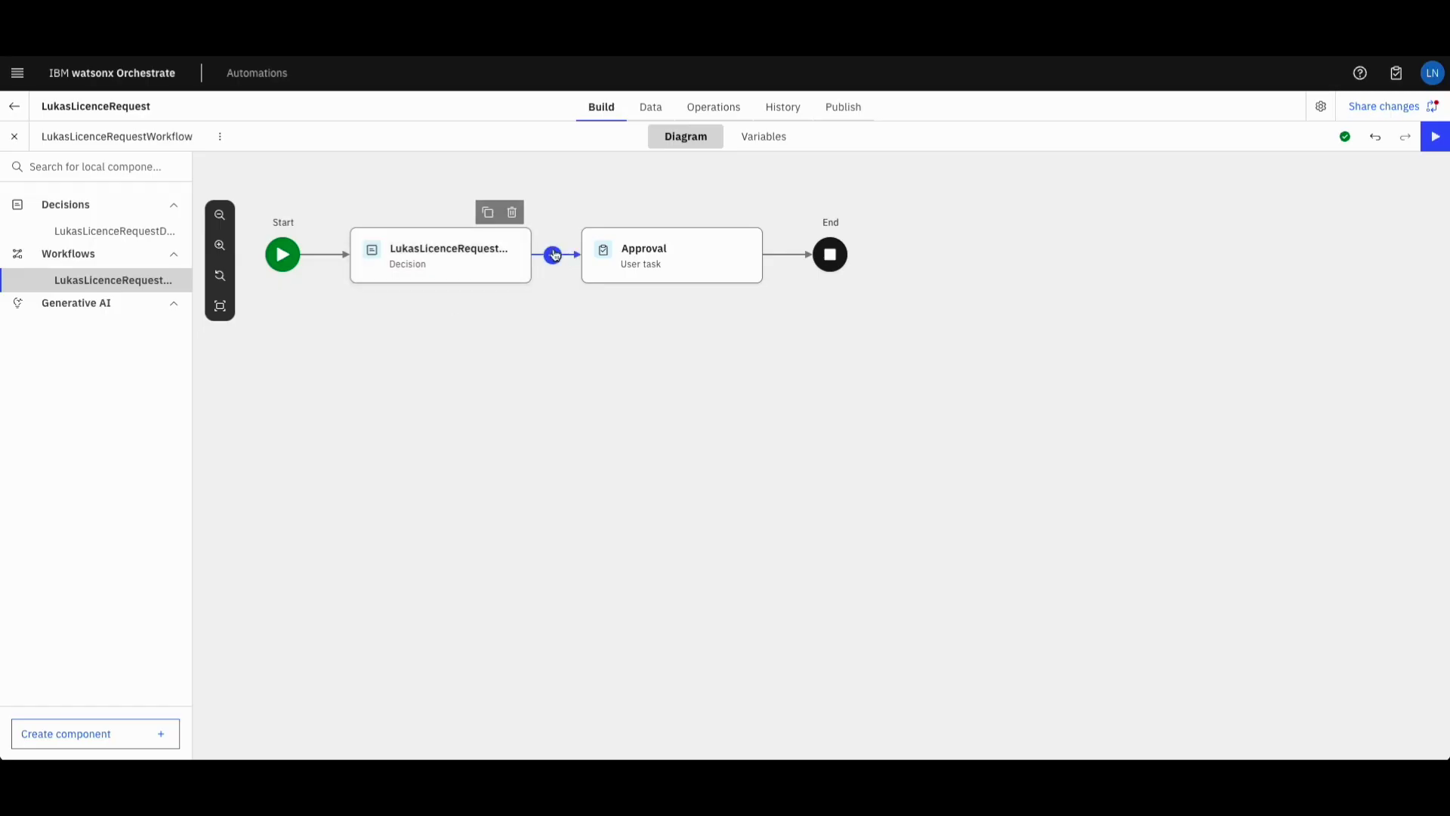
- Insert a branch between the decision activity and the Approval task and name it IsApprovalNeeded
click(553, 256)
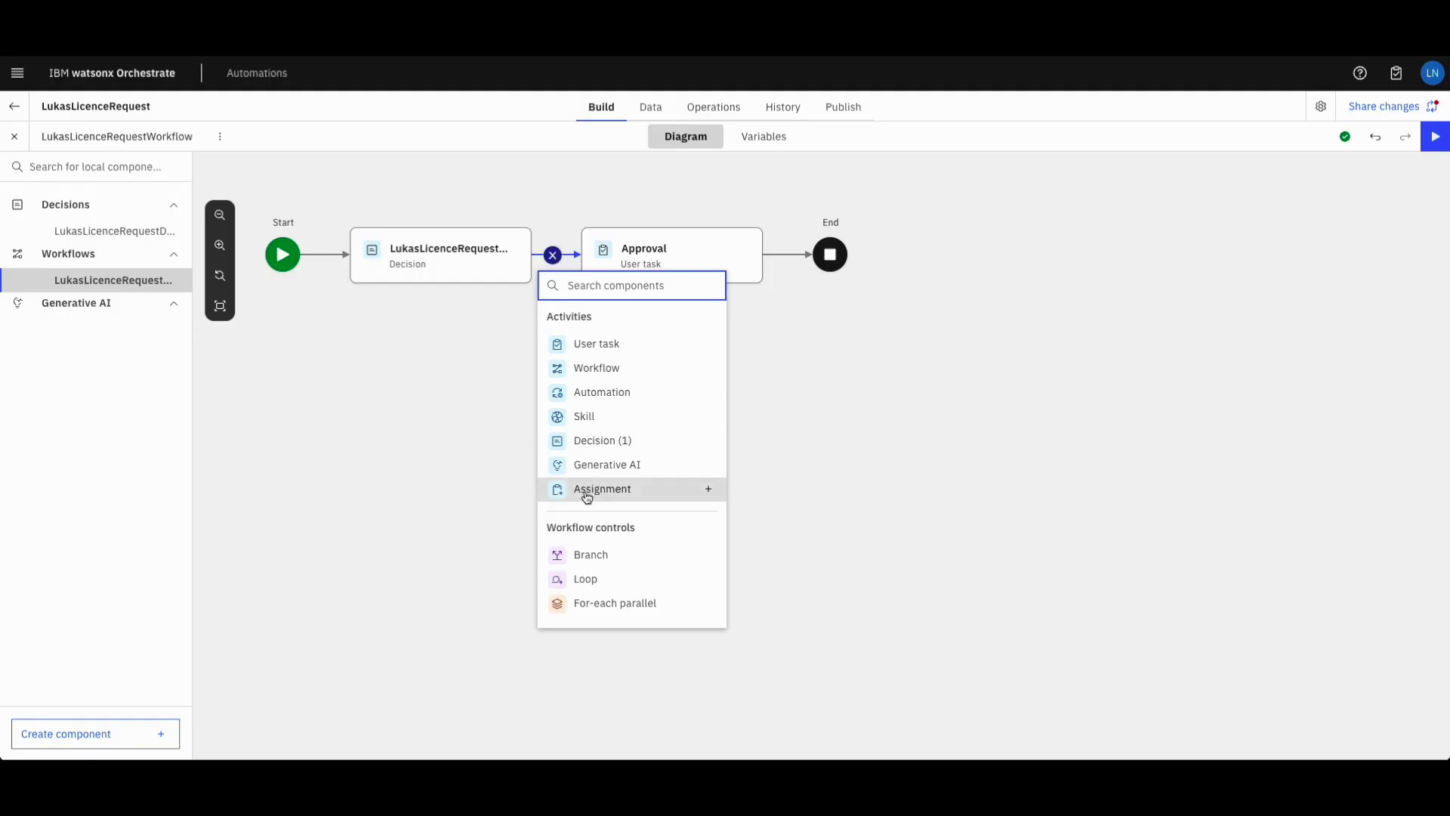
click(597, 559)
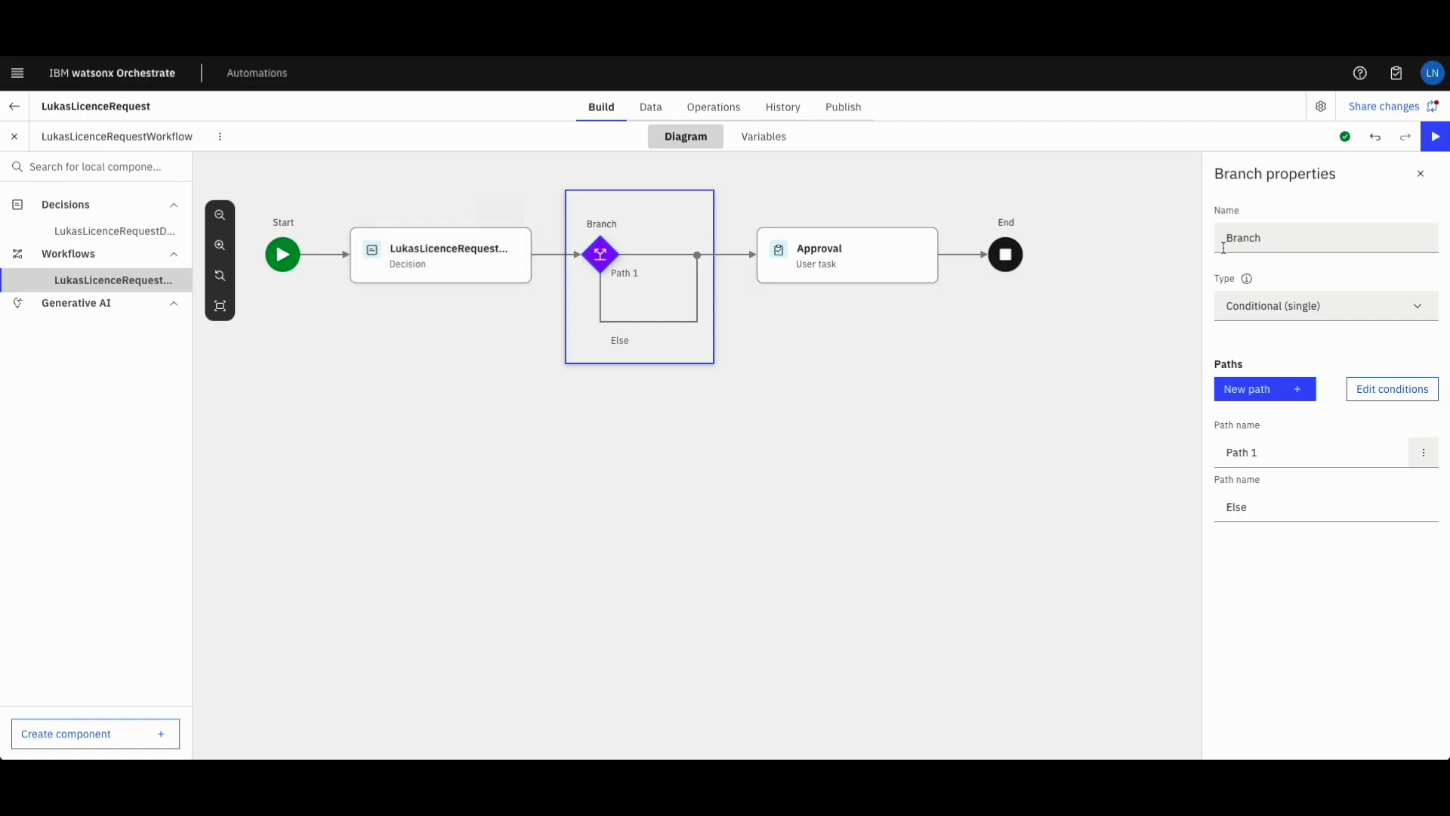
double_click(1288, 234)
text(Is)
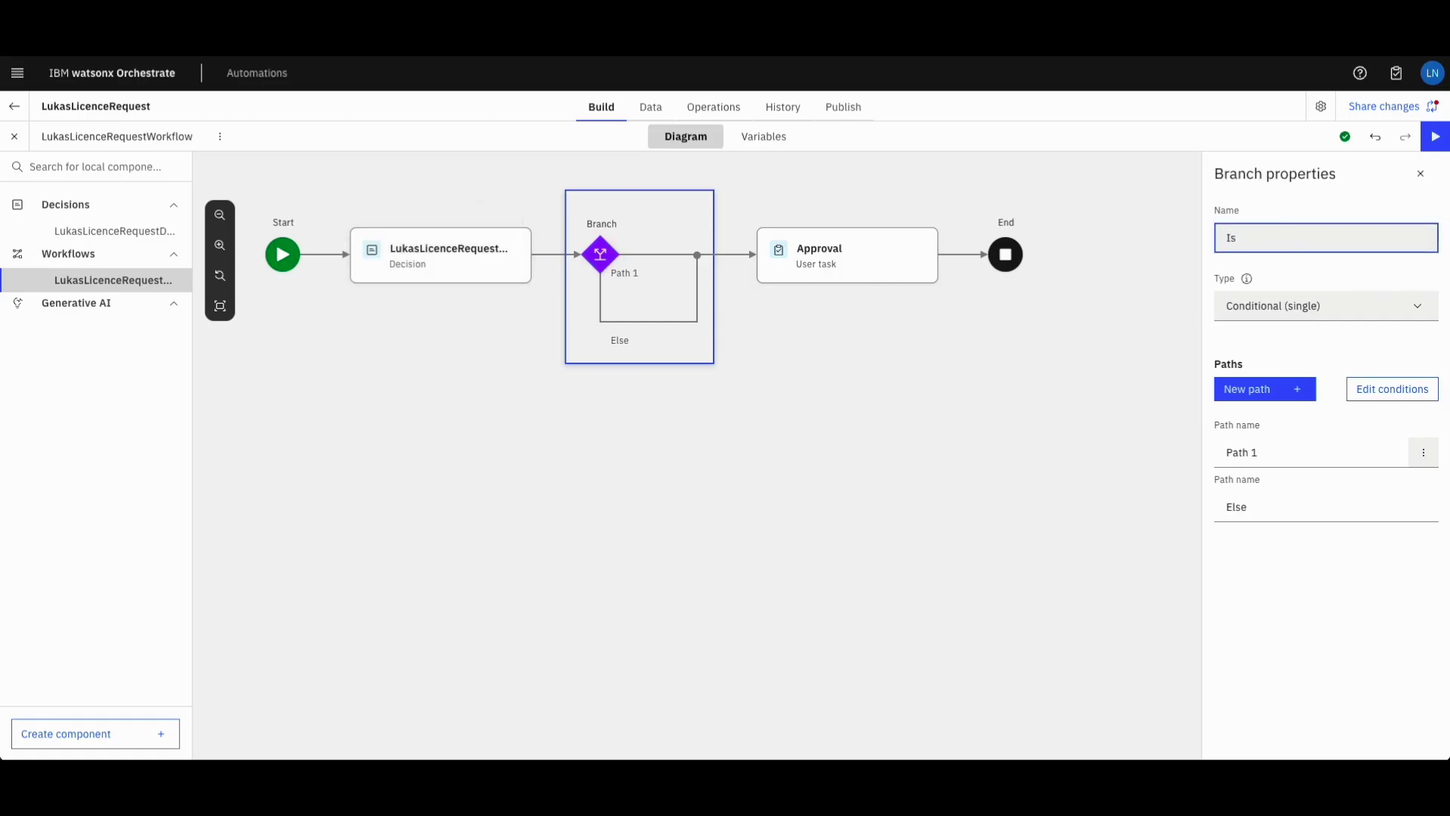
key(BackSpace)
key(BackSpace)
text(IsN)
key(BackSpace)
text(ApprovalNeeded)
click(1239, 339)
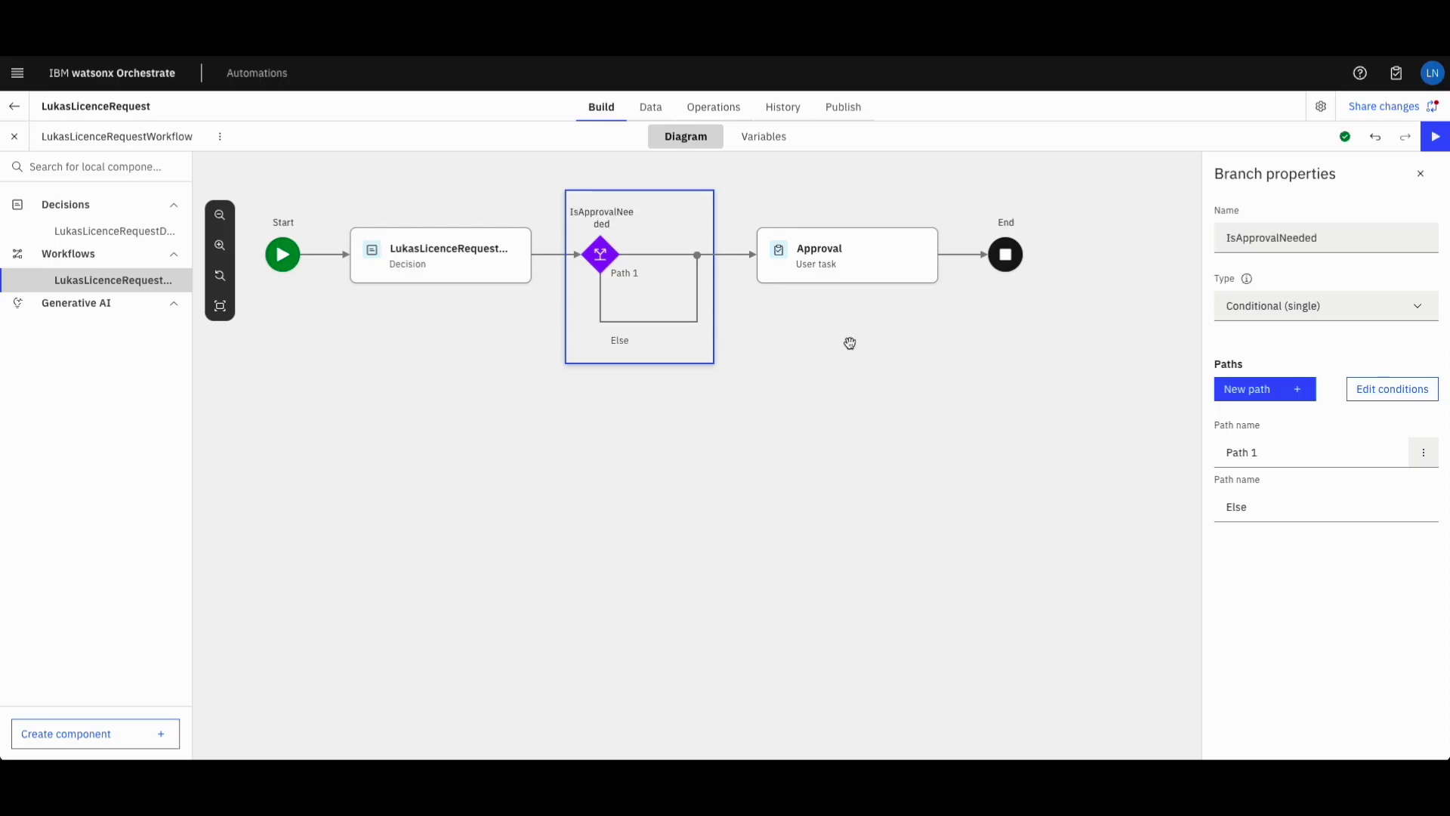
- Move the Approval user task onto Path 1 of the IsApprovalNeeded branch
mouse_move(914, 253)
drag(921, 255, 660, 257)
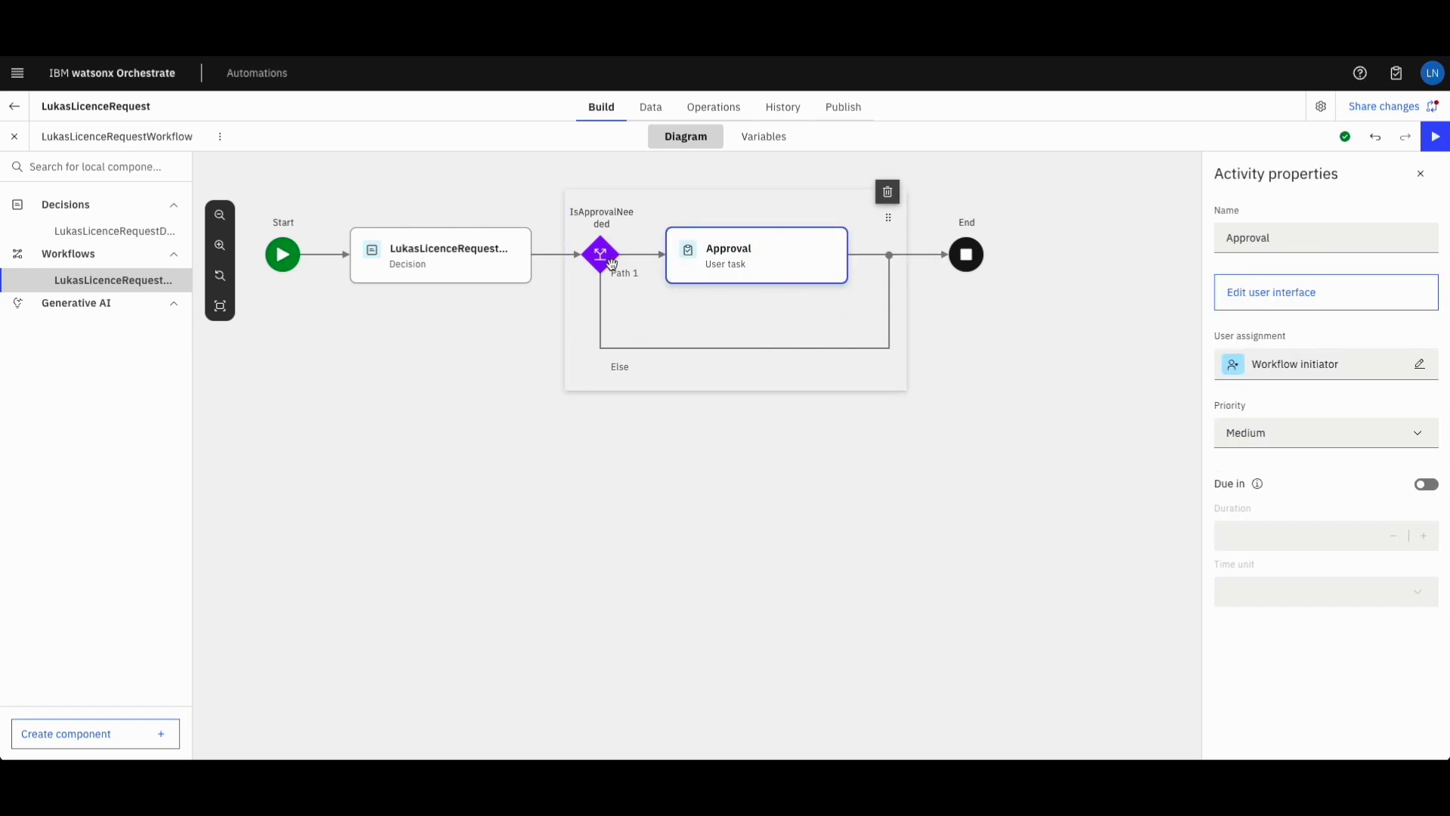
mouse_move(733, 275)
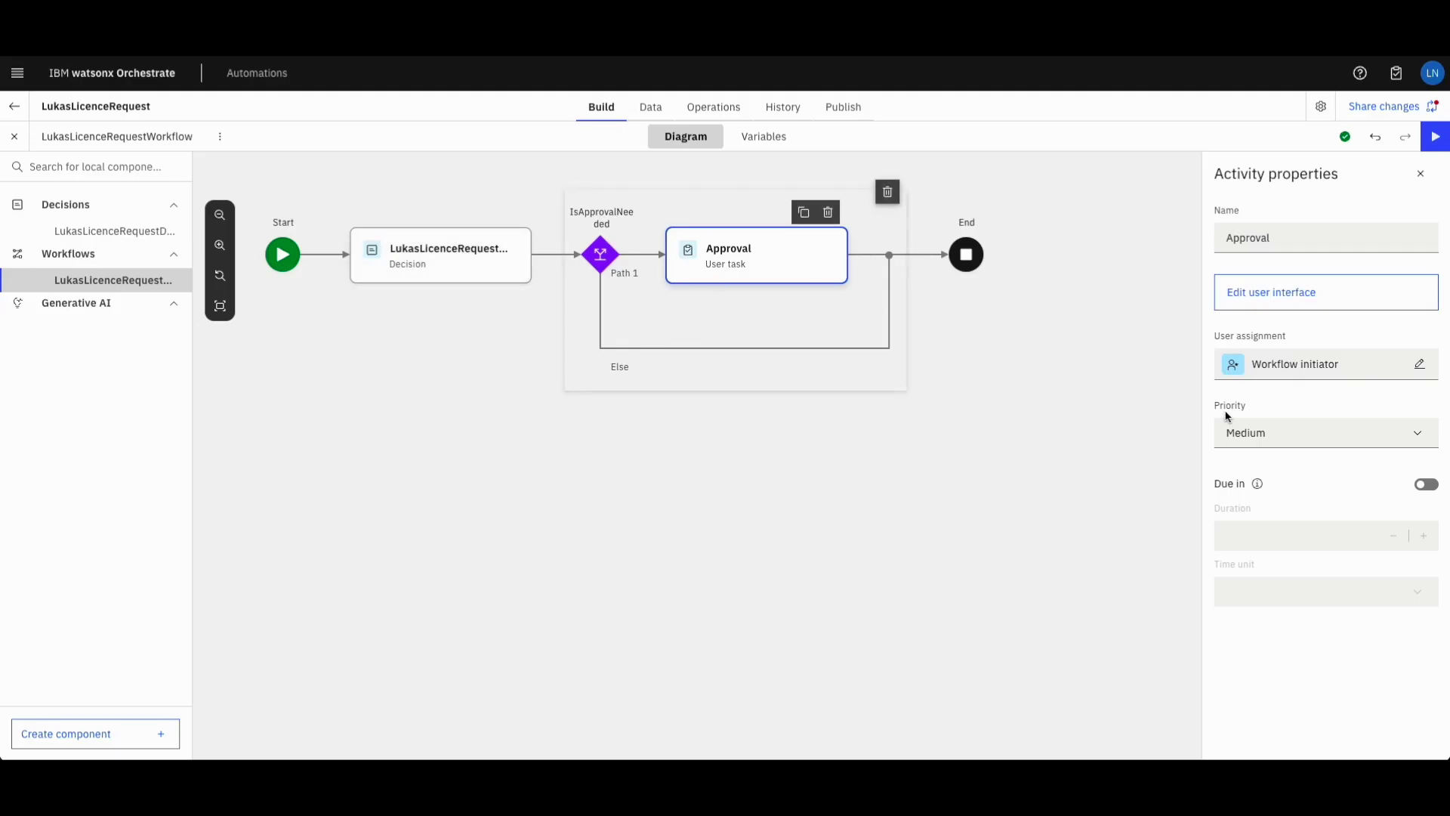
- Rename the IsApprovalNeeded branch's paths, Path 1 to Yes and Else to No
click(633, 220)
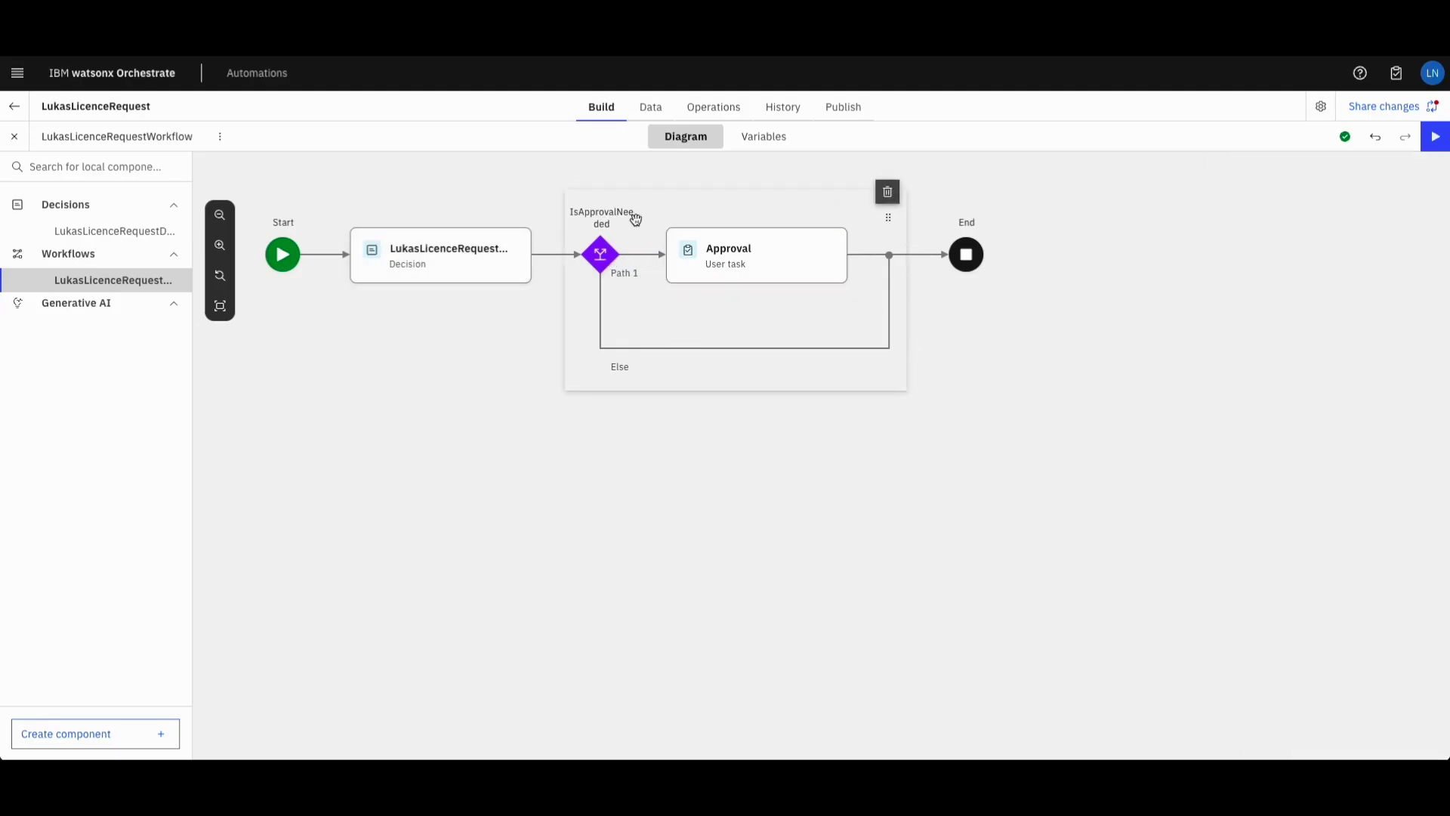
click(600, 249)
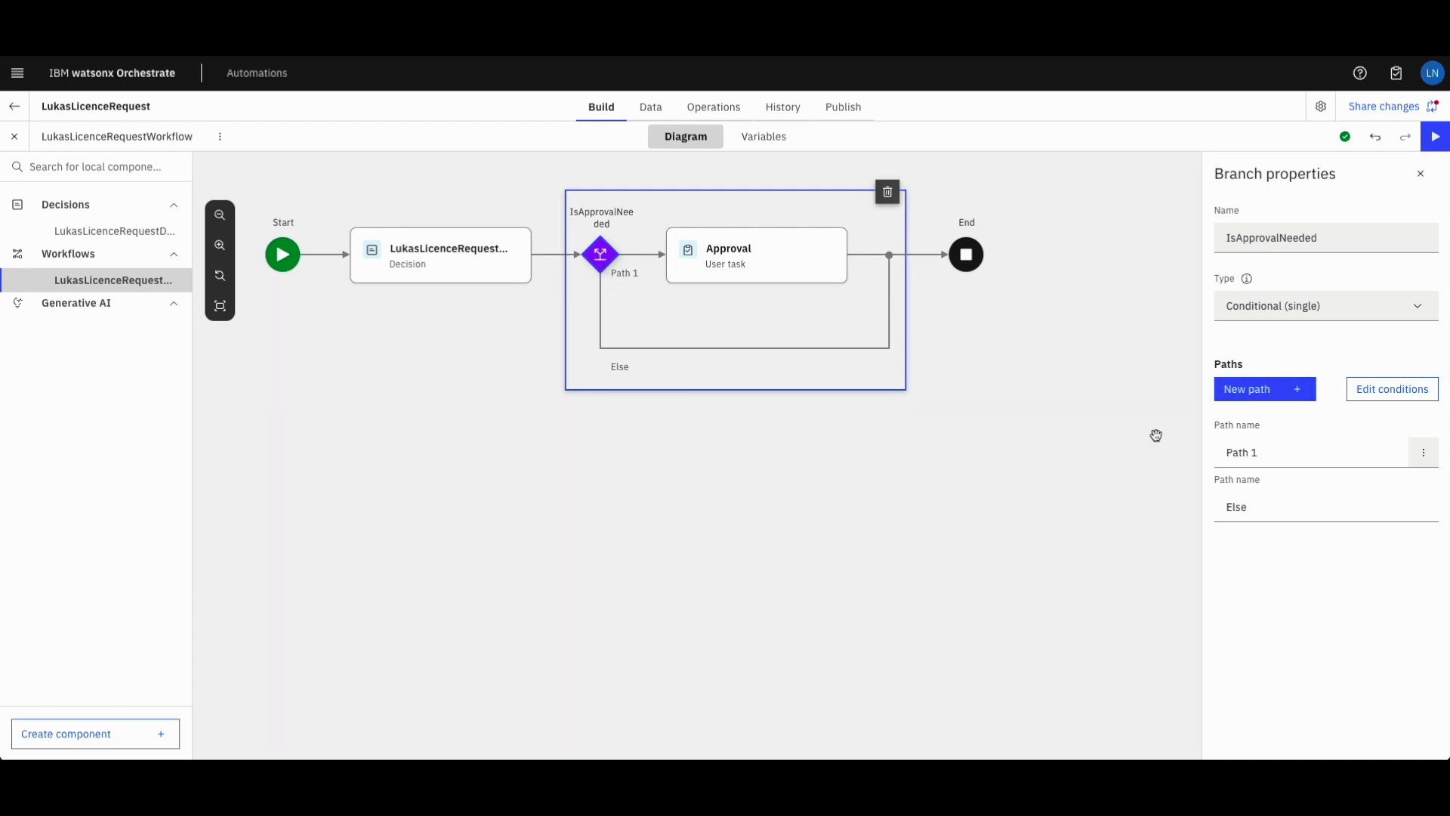
click(1266, 451)
key(ctrl+a)
text(Yes)
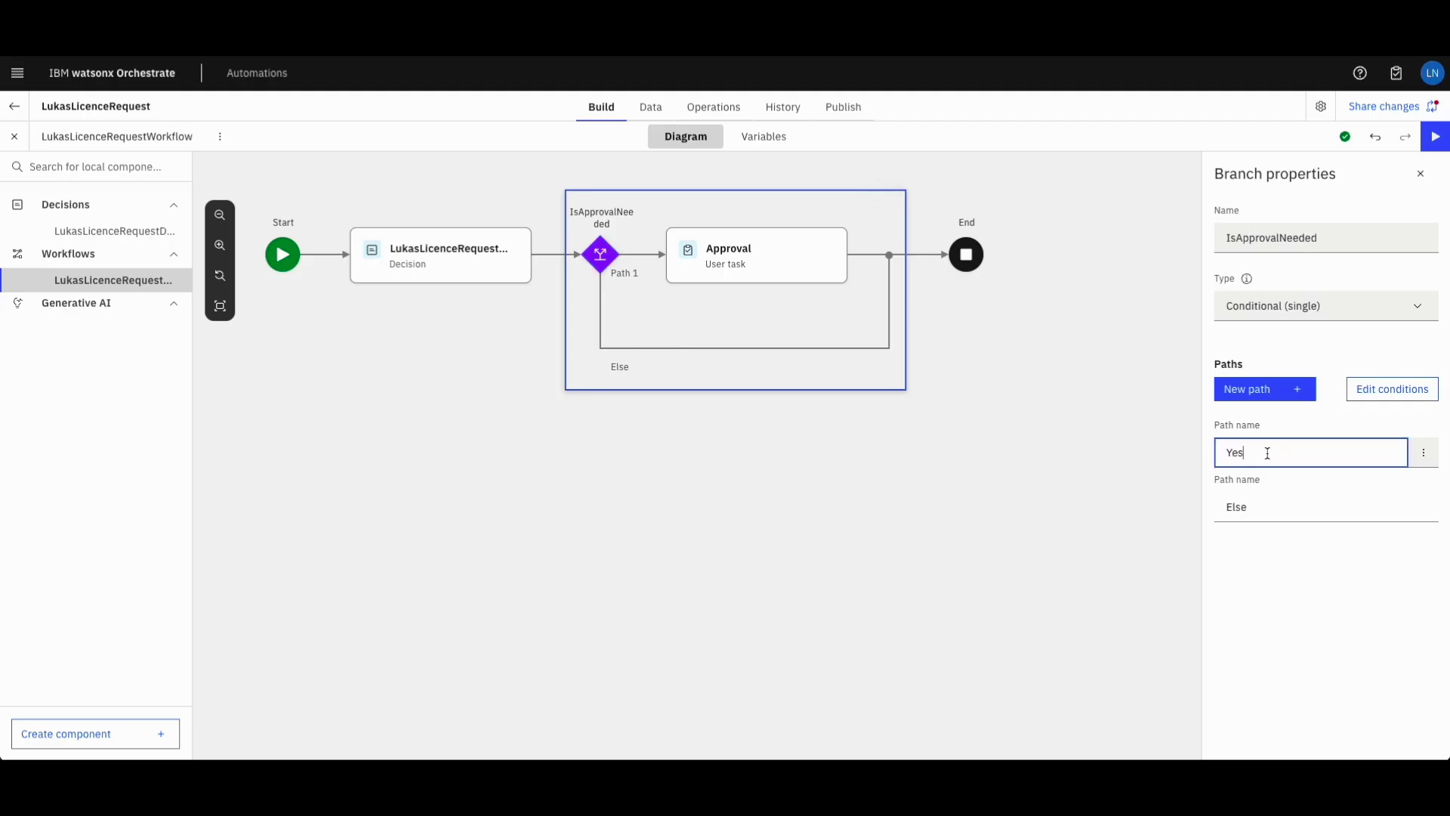
click(1266, 506)
text(No)
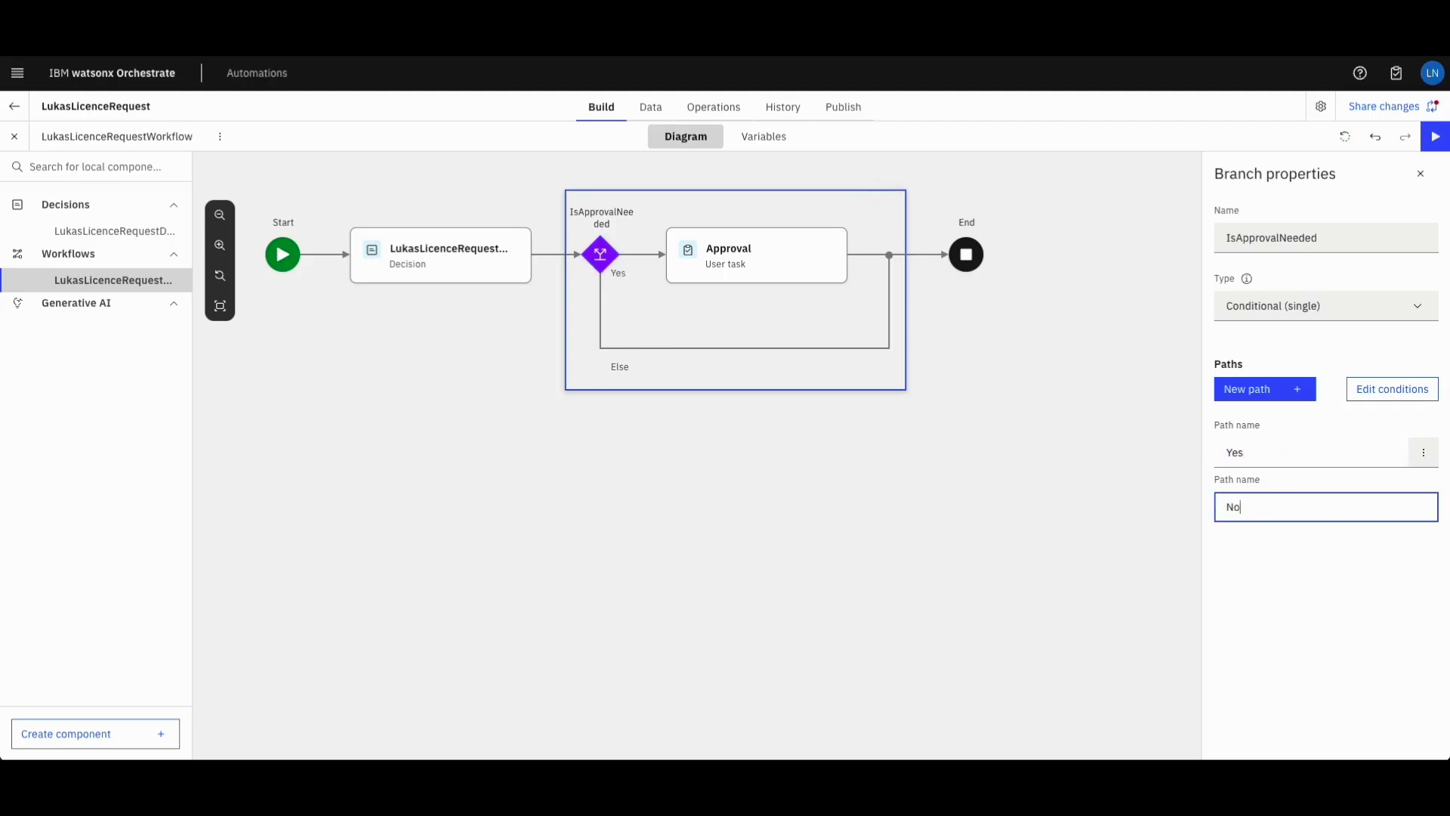
click(1303, 569)
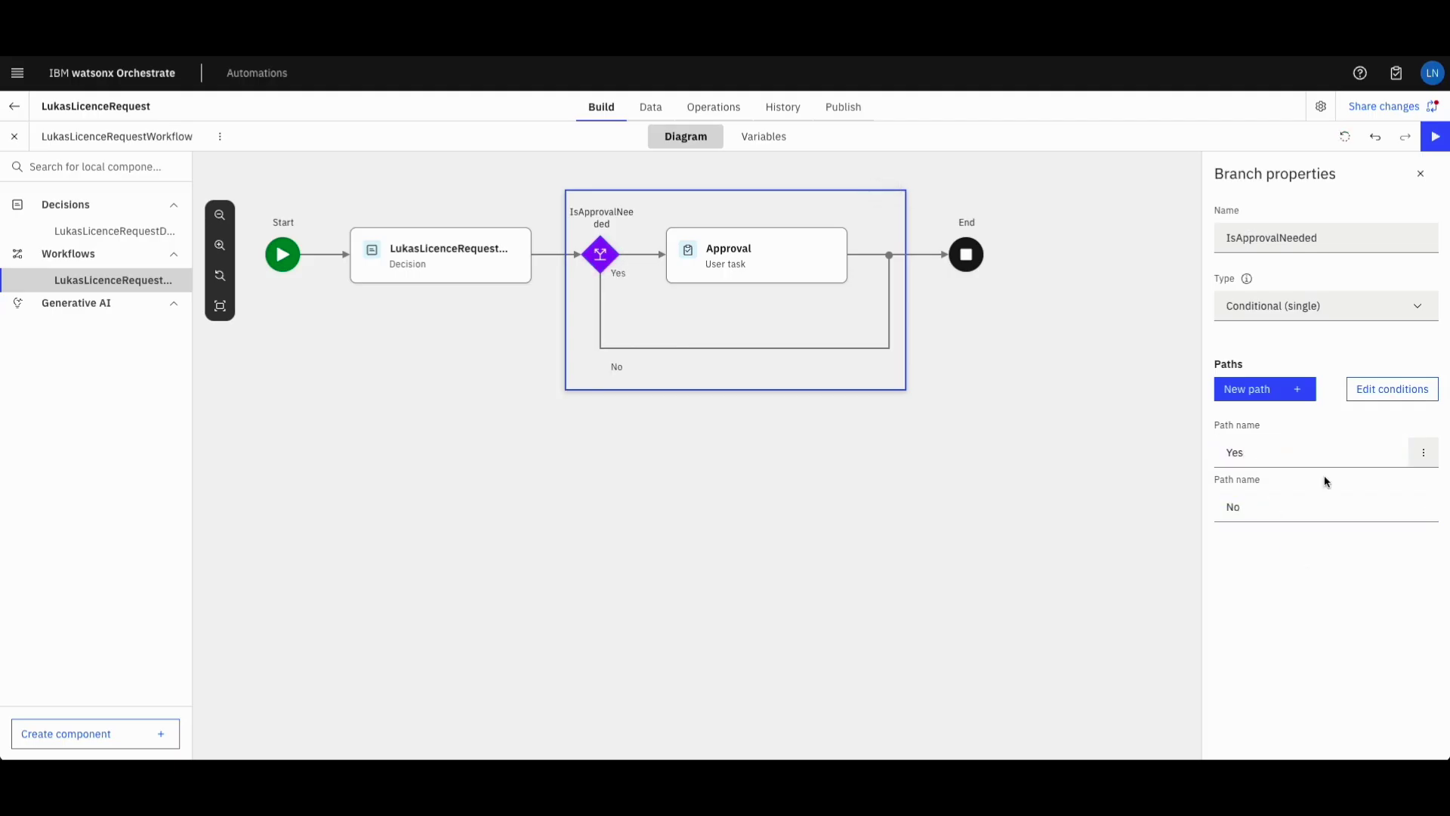
click(1394, 390)
click(662, 251)
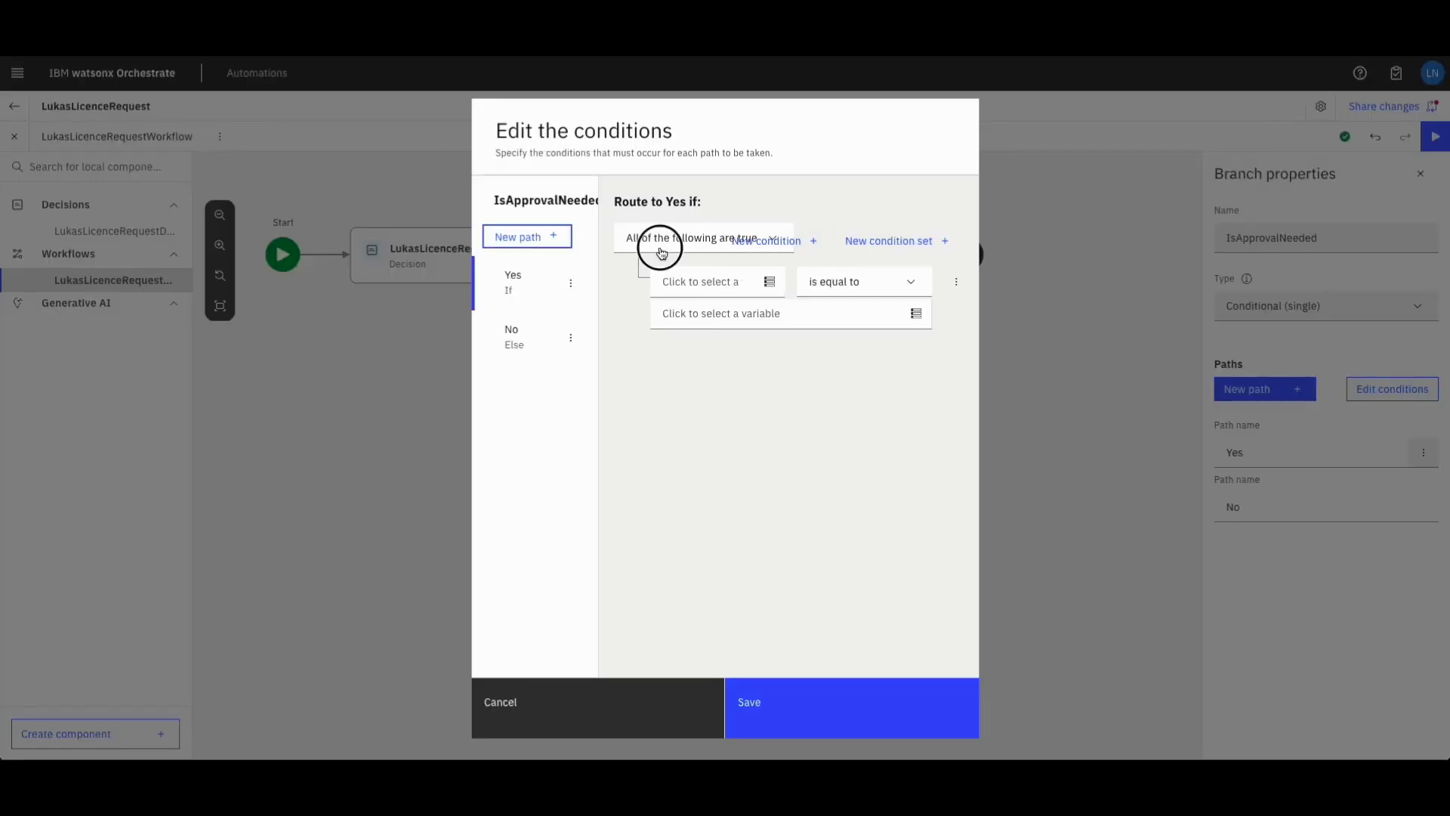
click(752, 405)
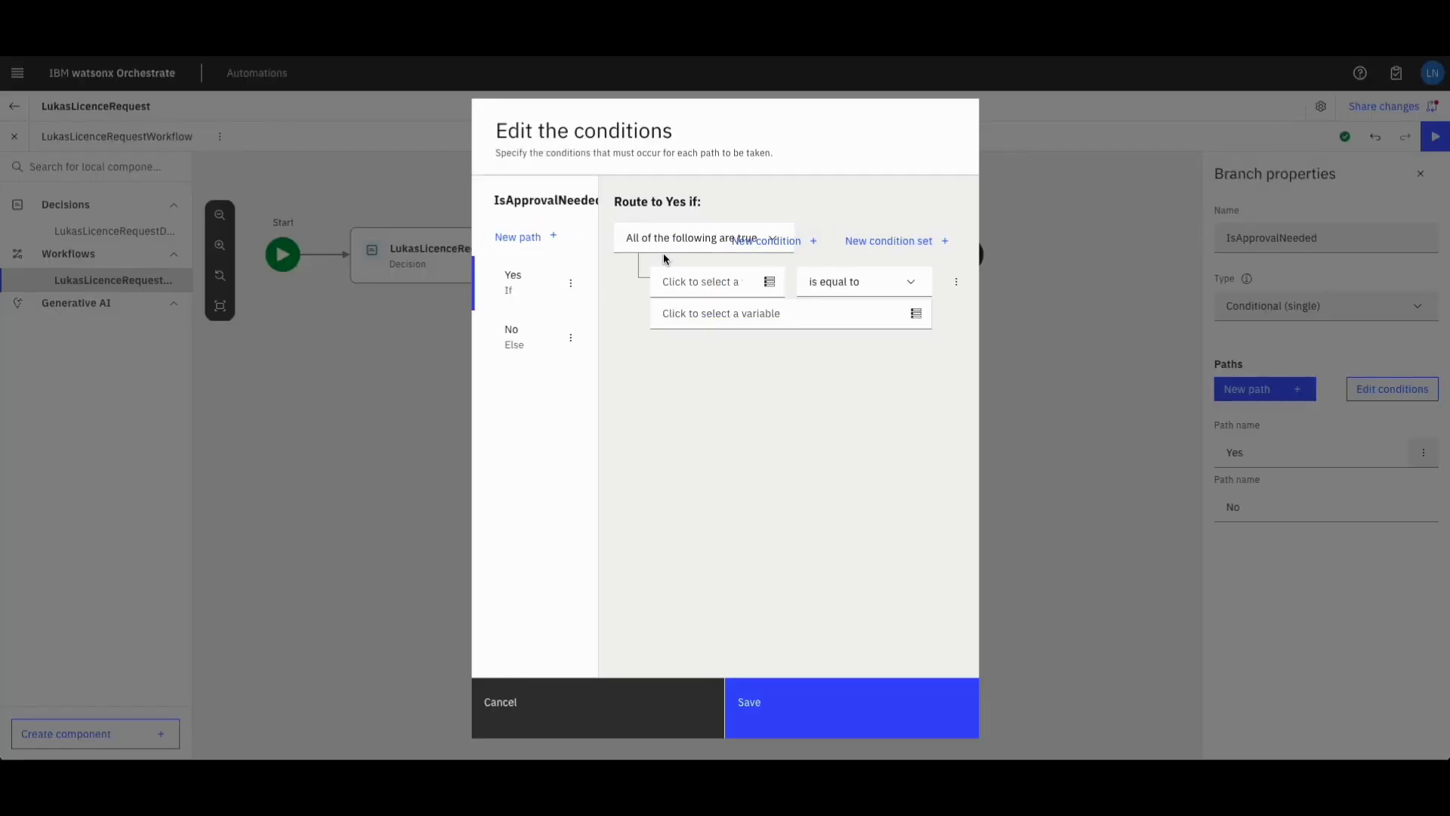
click(761, 282)
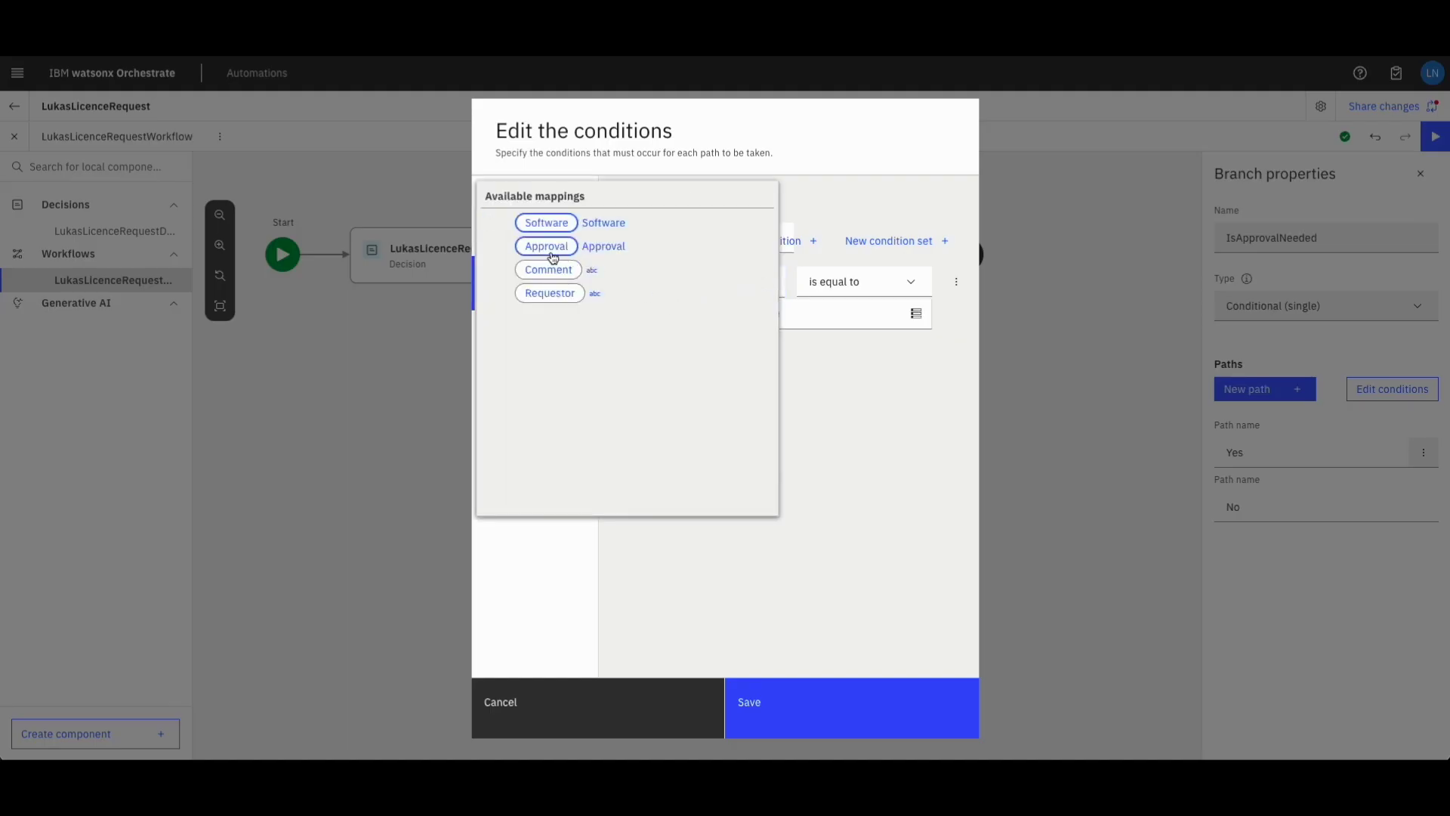
click(629, 441)
click(607, 679)
click(655, 483)
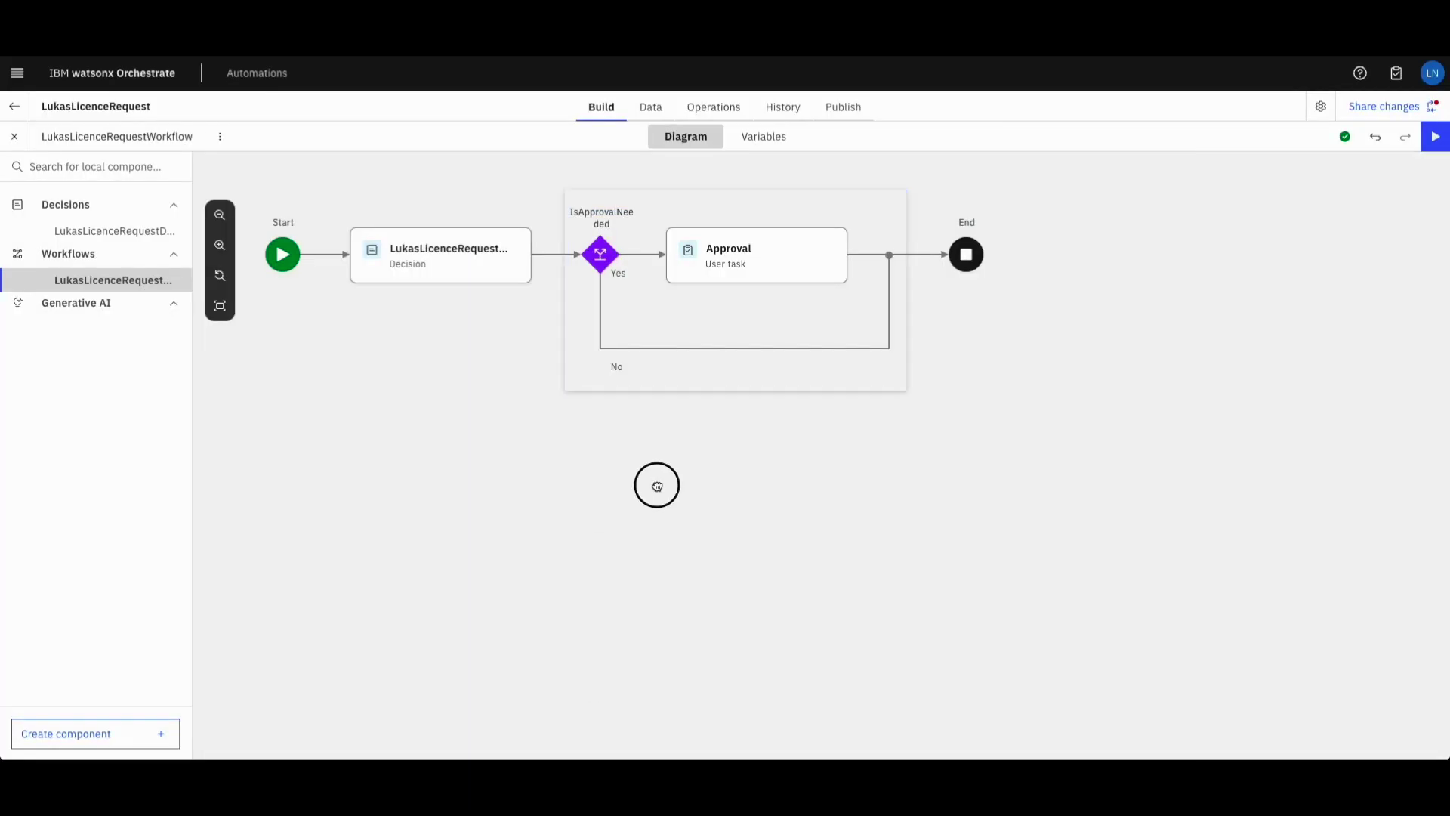
- Map the software input of the LukasLicenceRequestDecision activity to the workflow's Software variable
click(760, 144)
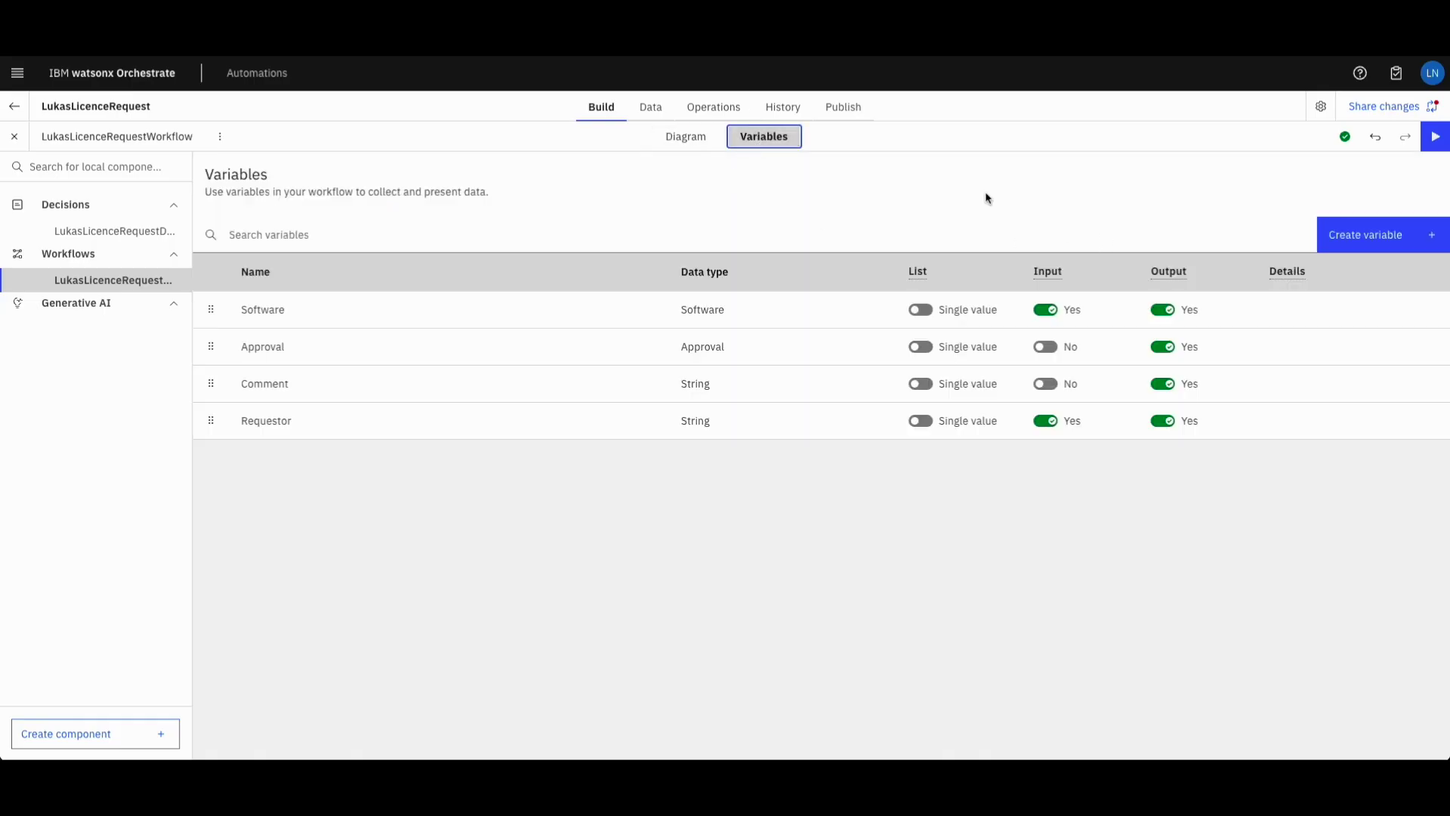
click(699, 142)
click(476, 273)
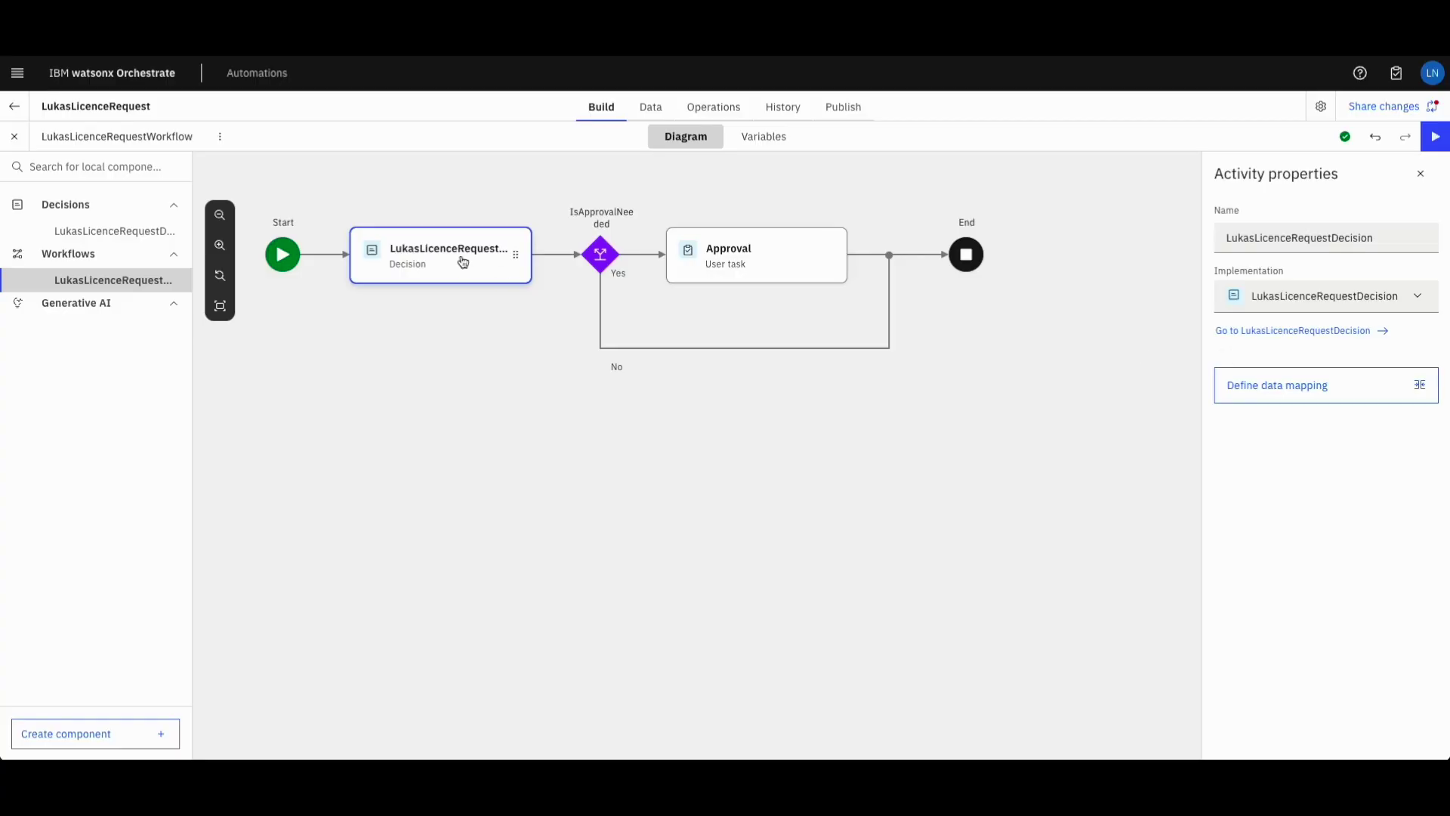
mouse_move(463, 270)
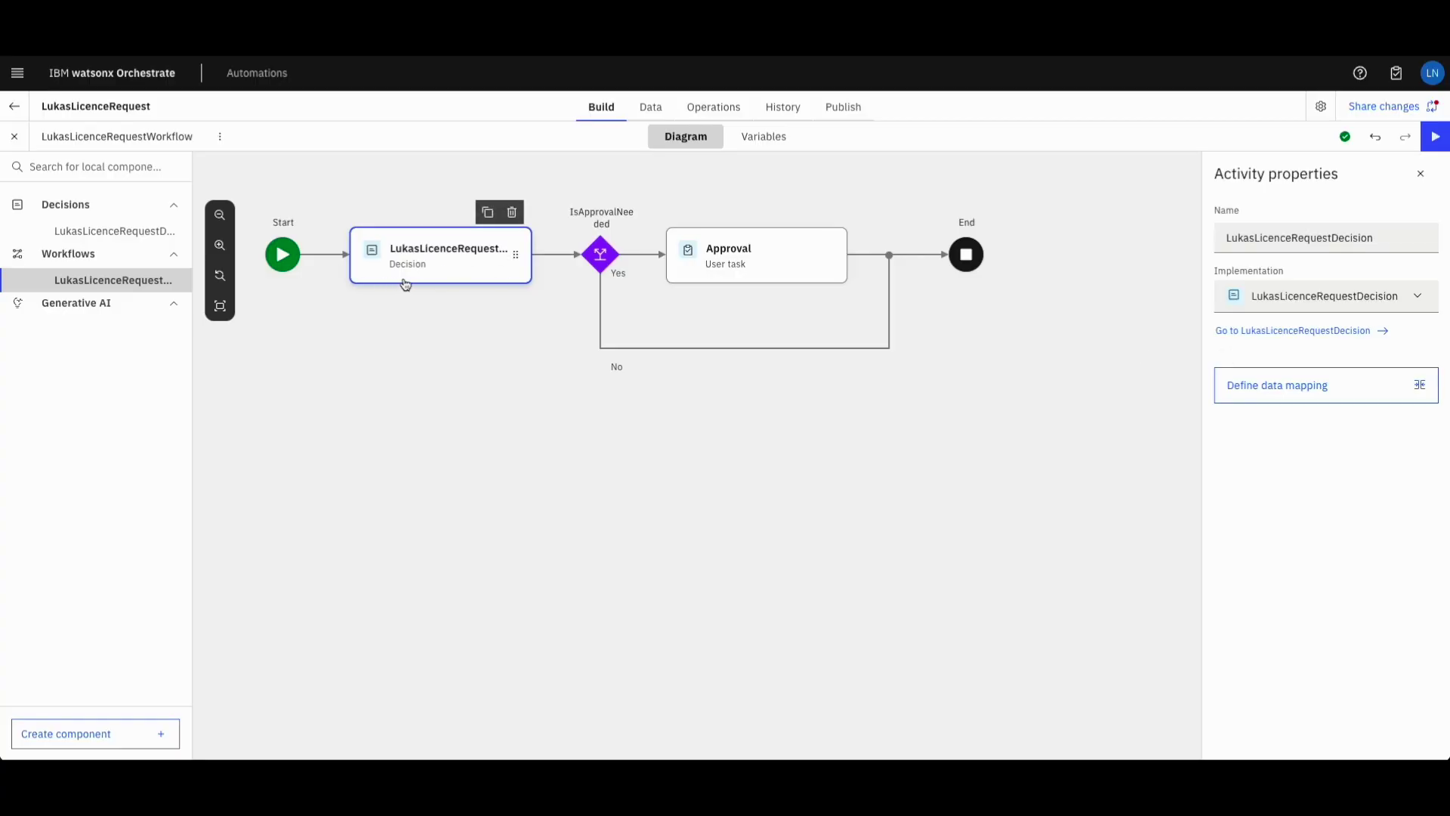
mouse_move(878, 364)
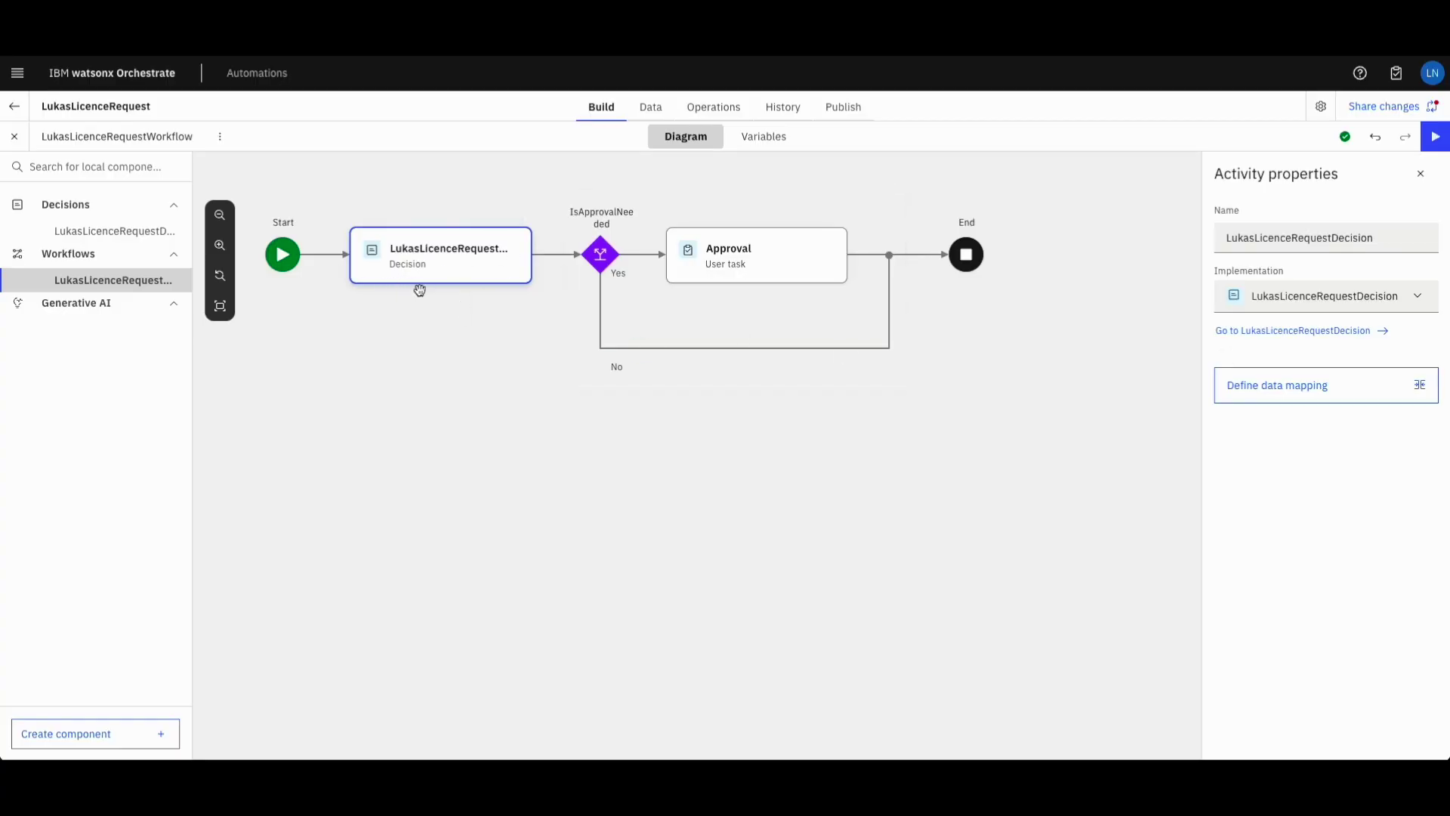
click(1268, 398)
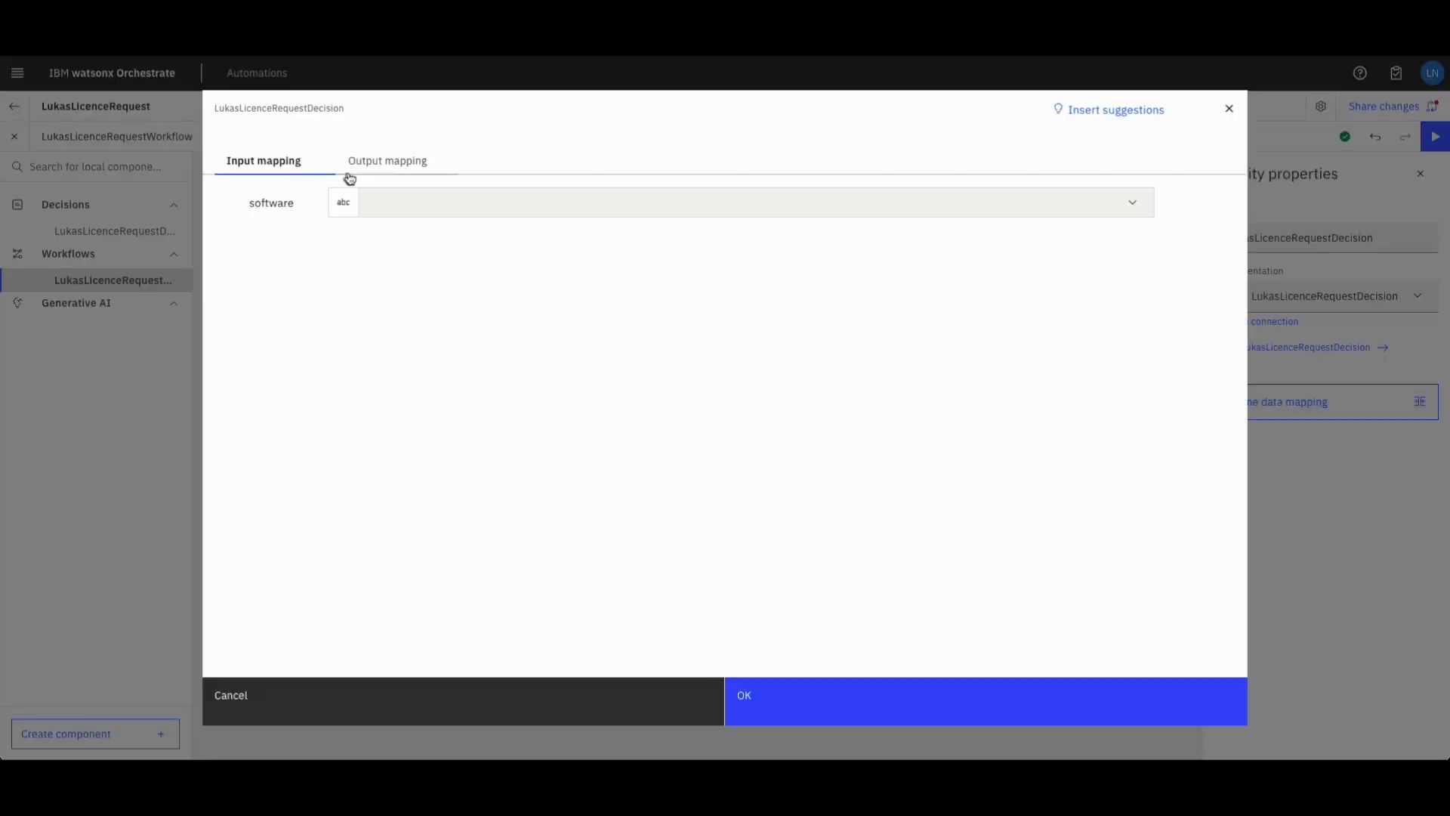
click(348, 180)
click(256, 173)
click(767, 202)
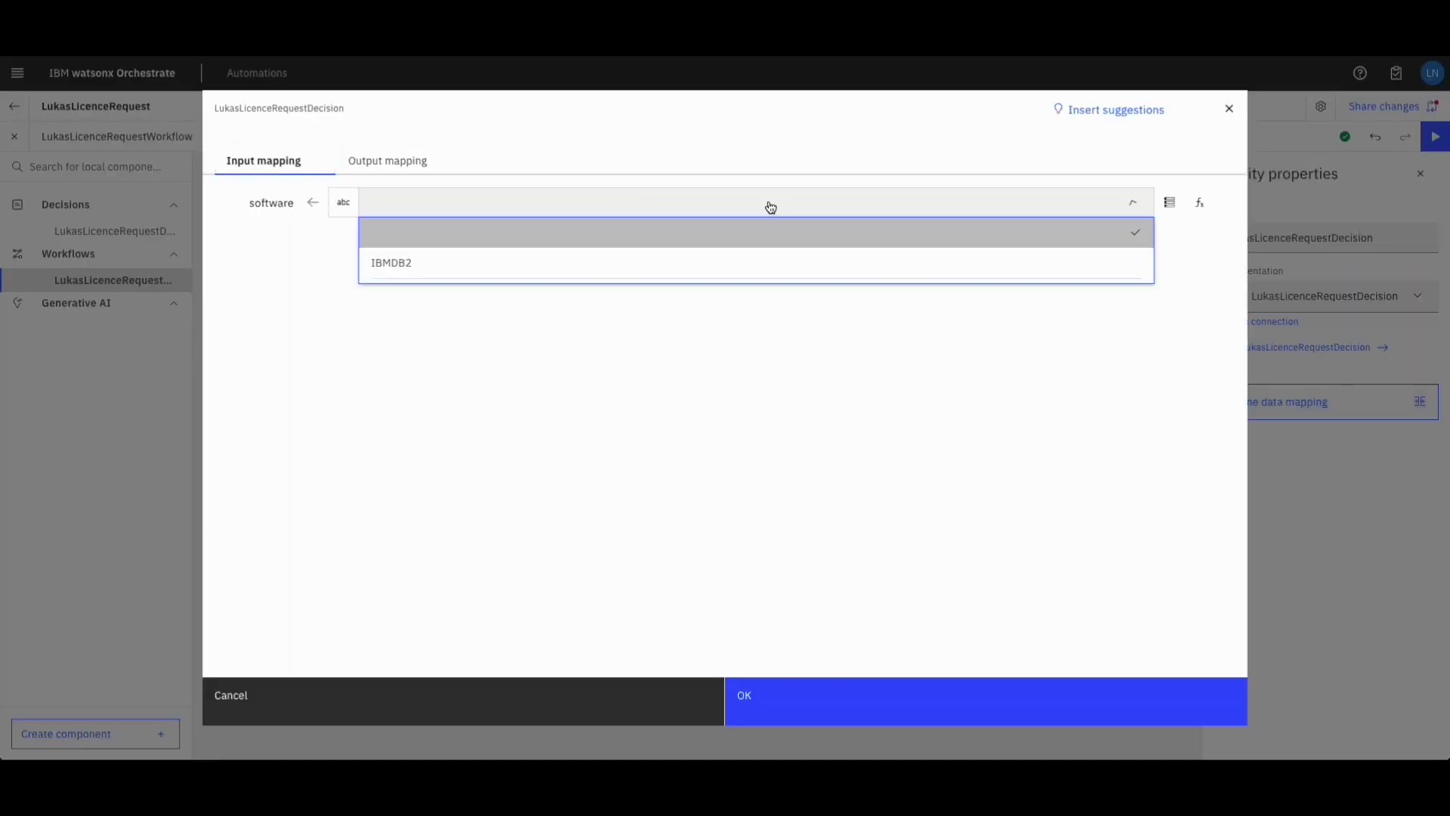
click(1169, 202)
click(948, 137)
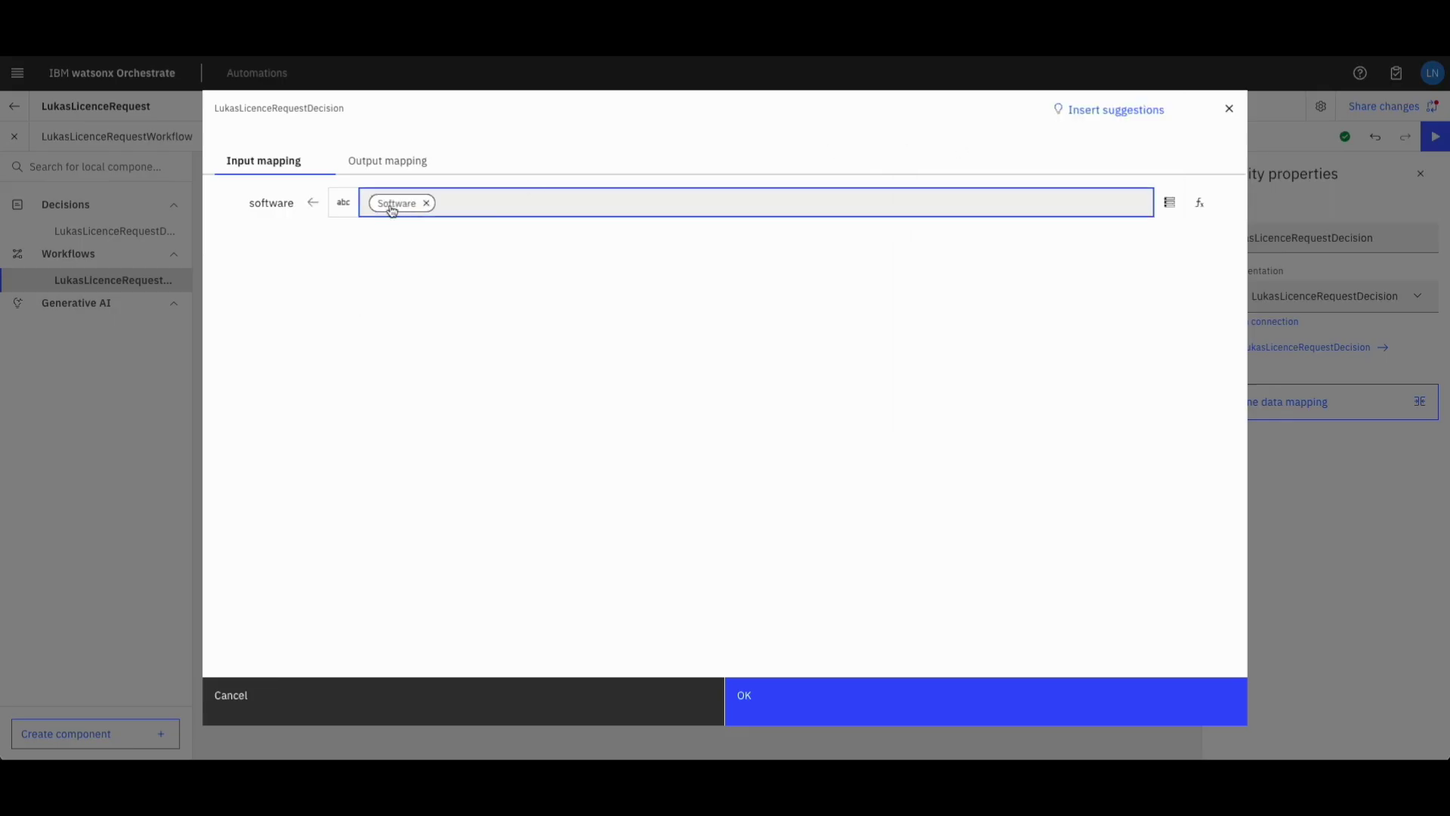
- Map the decision activity's output to a new Boolean variable named IsApprovalNeeded and confirm the data mapping
click(387, 161)
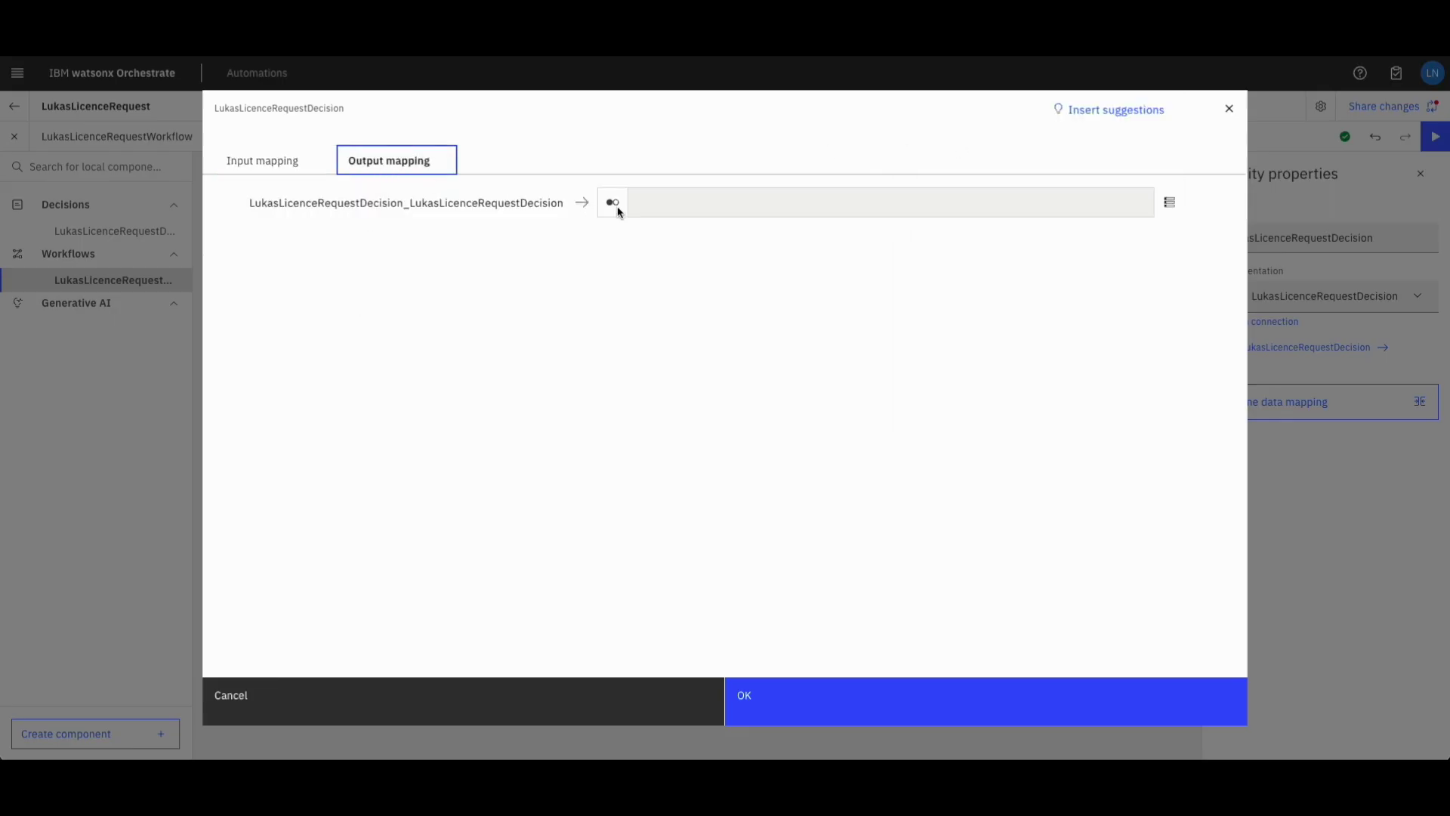
click(1169, 202)
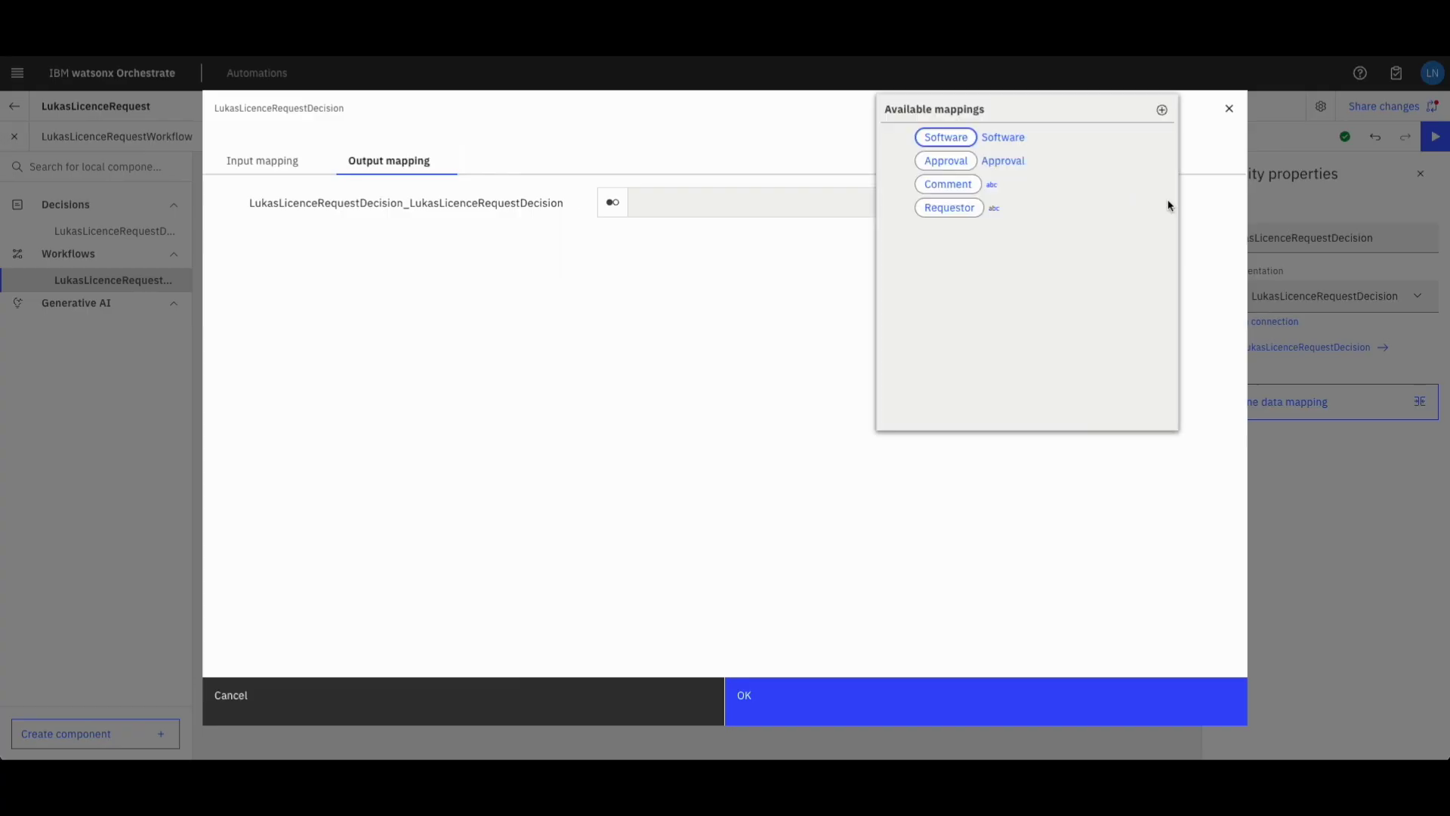
click(1161, 111)
click(1045, 207)
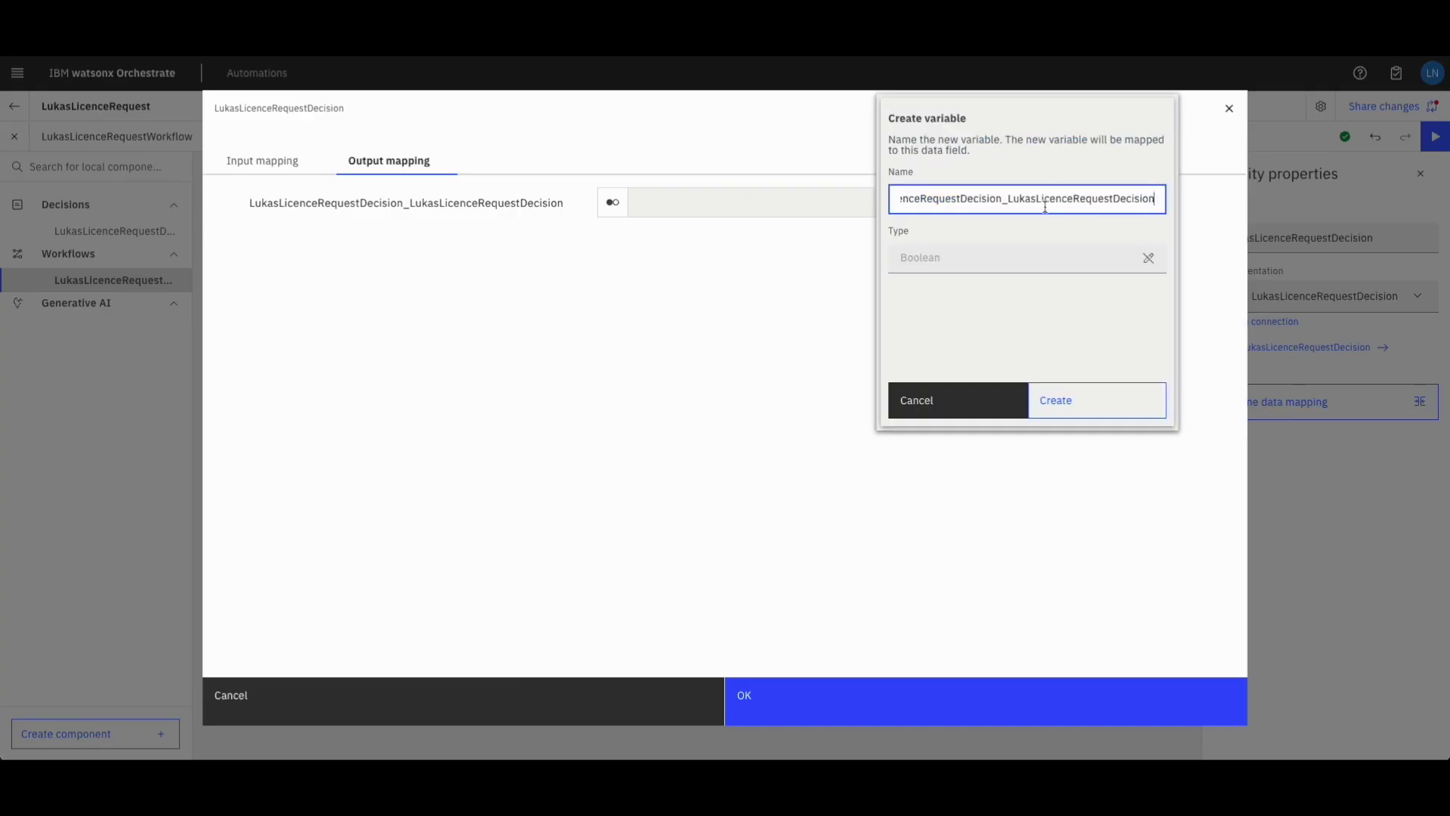
double_click(1063, 206)
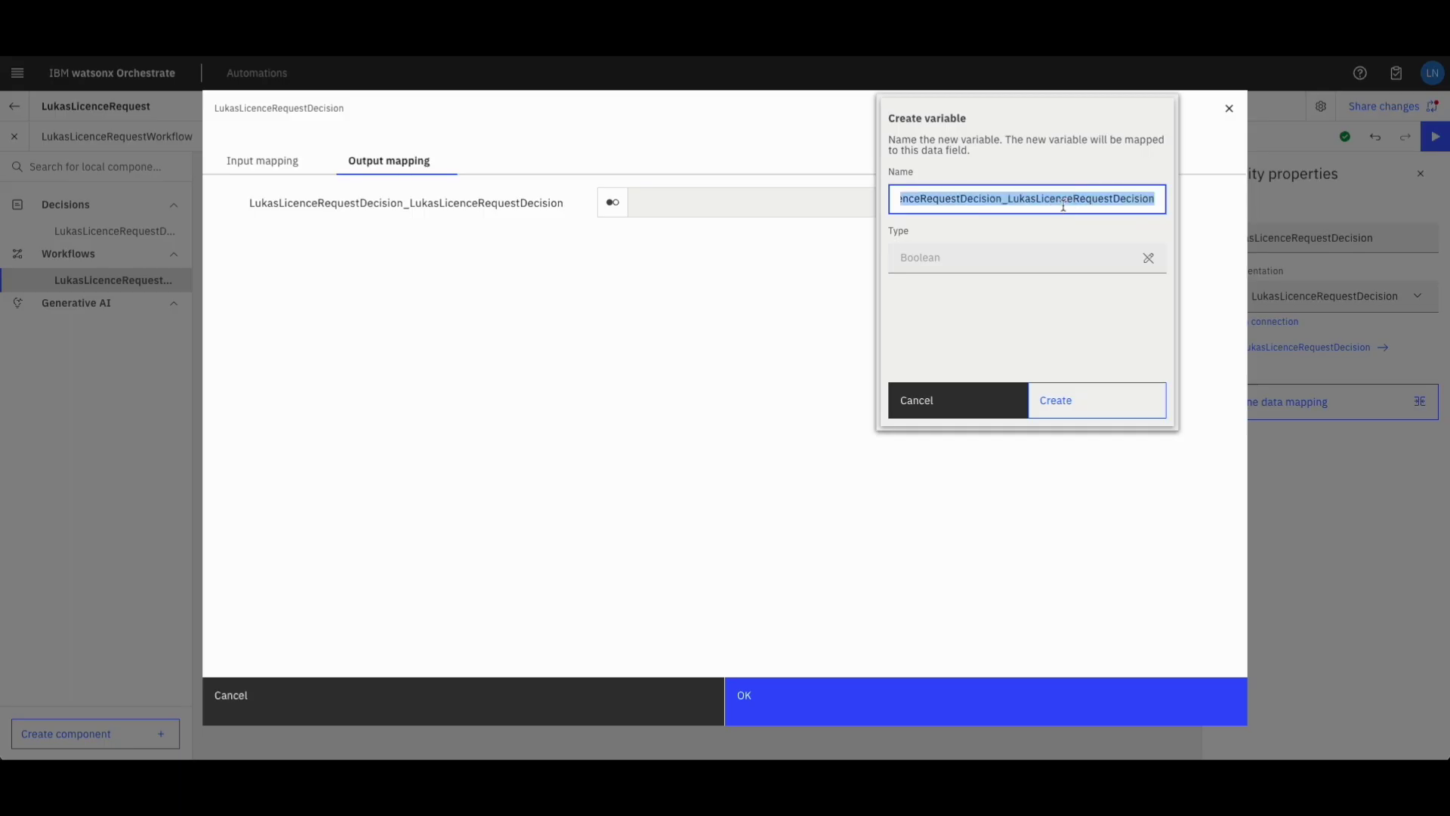
text(Approv)
key(BackSpace)
key(BackSpace)
key(BackSpace)
key(BackSpace)
key(BackSpace)
key(BackSpace)
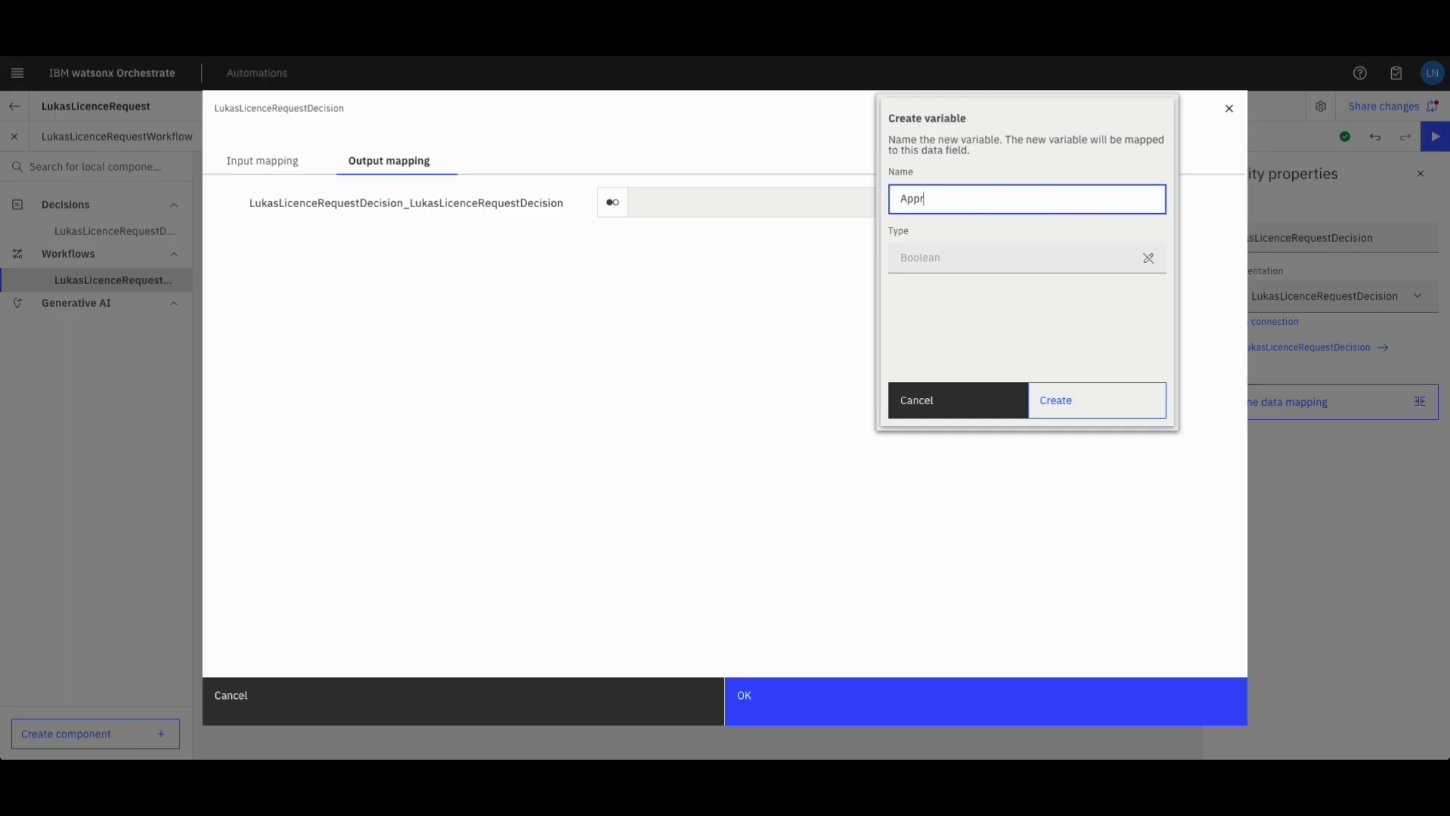
text(Isnee)
key(BackSpace)
key(BackSpace)
key(BackSpace)
text(Ne)
key(BackSpace)
key(BackSpace)
text(ApprovalNeeded)
click(1065, 241)
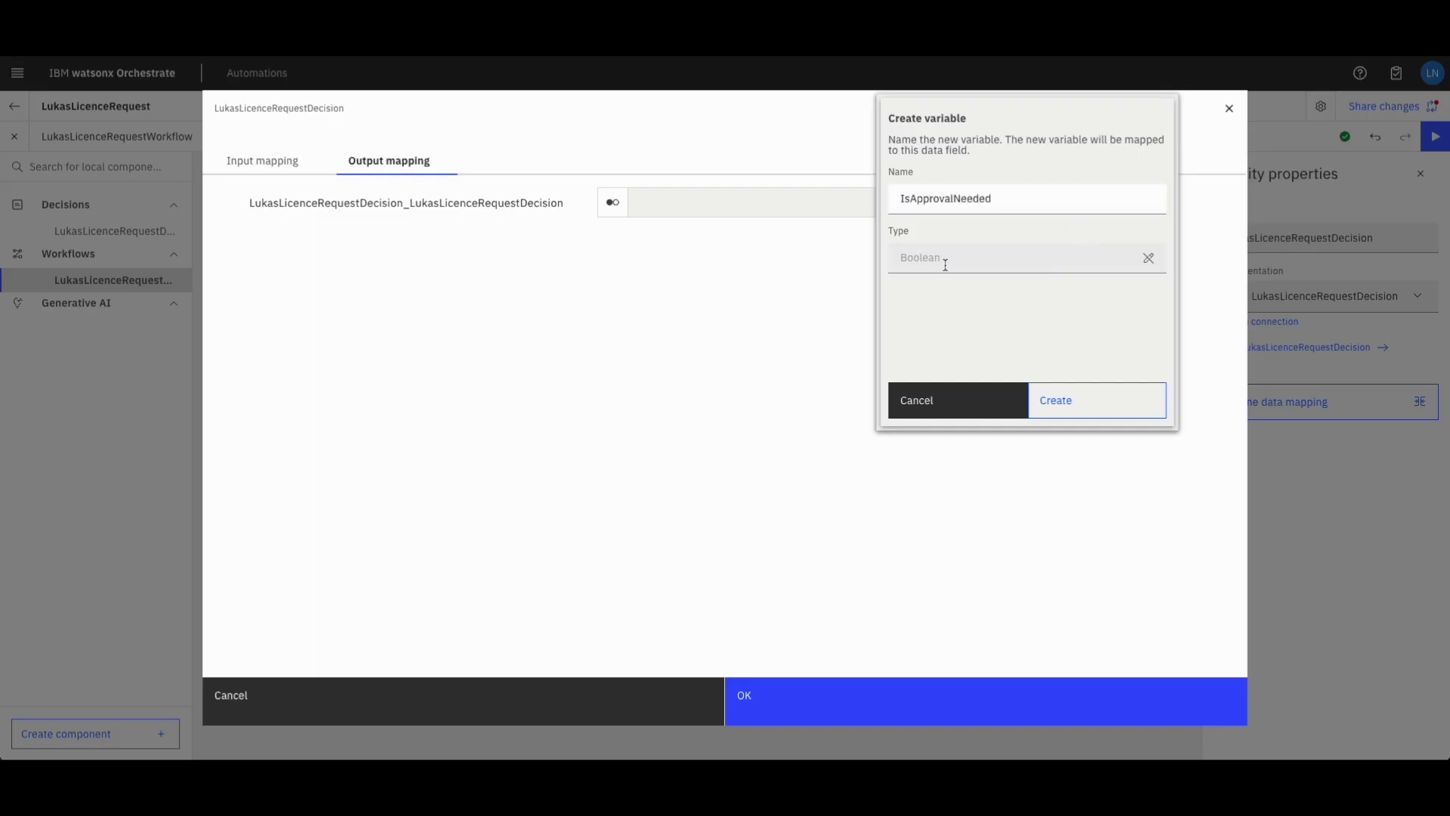
click(1052, 401)
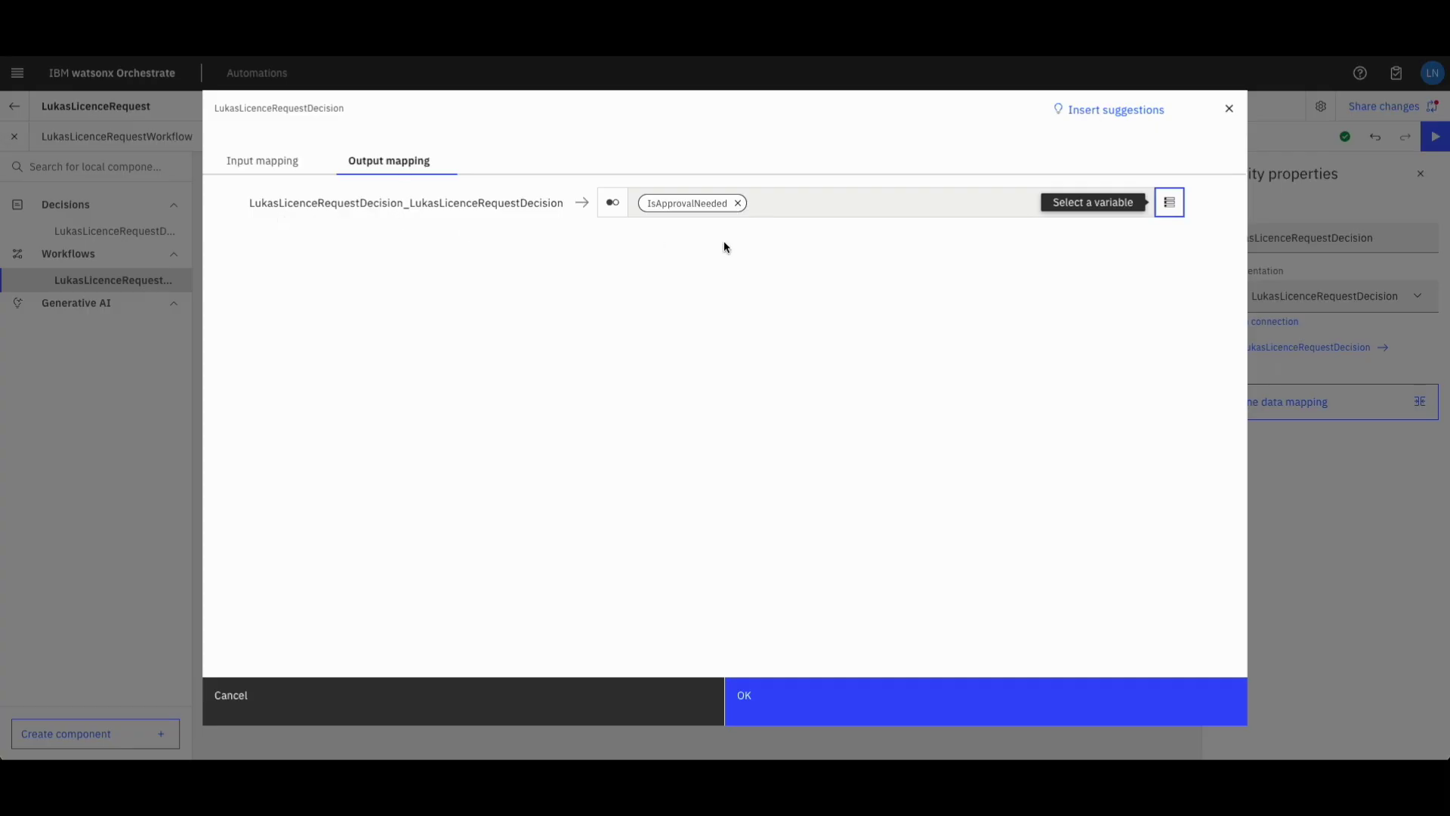
click(867, 705)
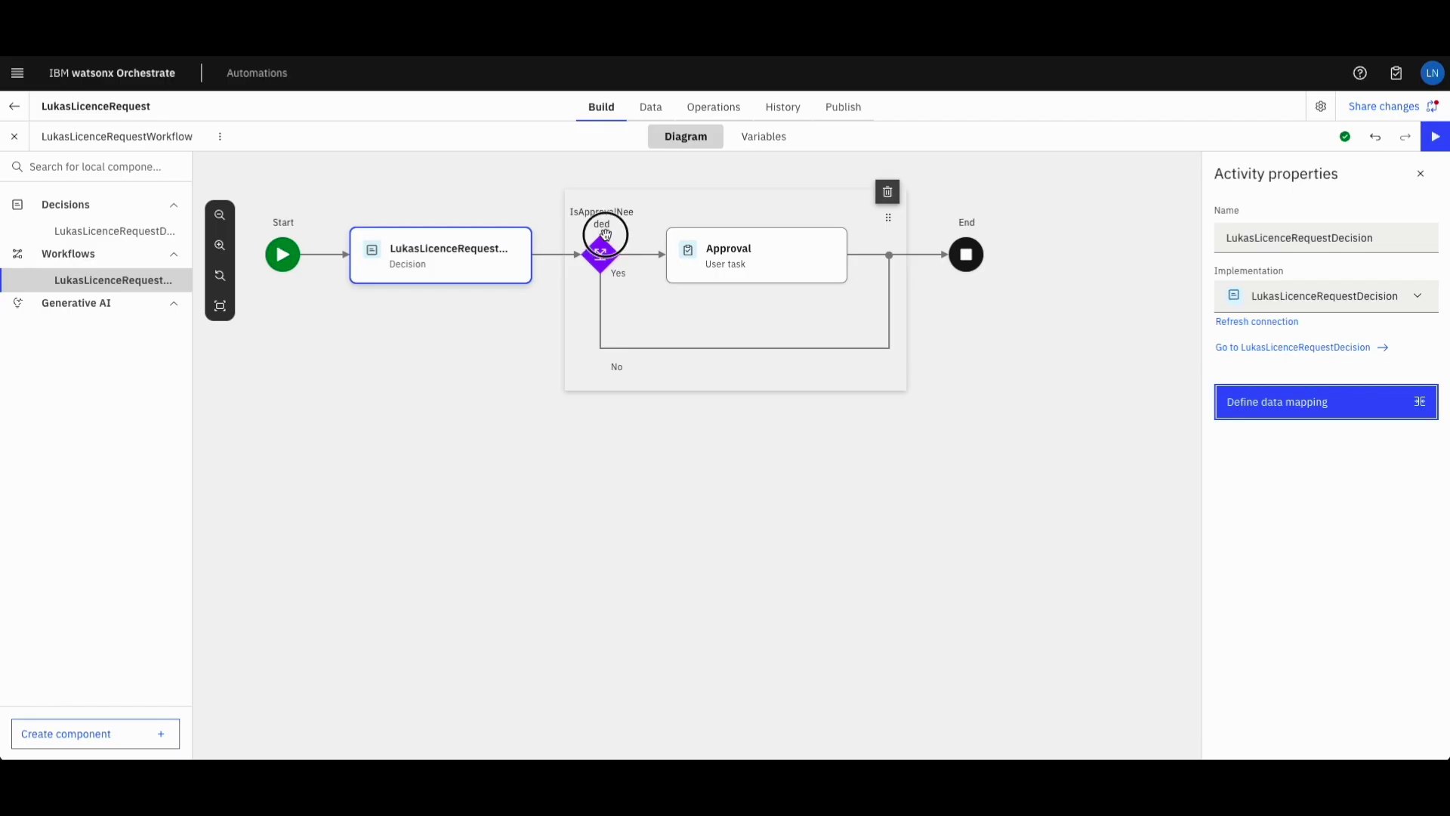
- Set the IsApprovalNeeded branch to route to Yes if the IsApprovalNeeded variable is equal to True, and save the condition
click(604, 253)
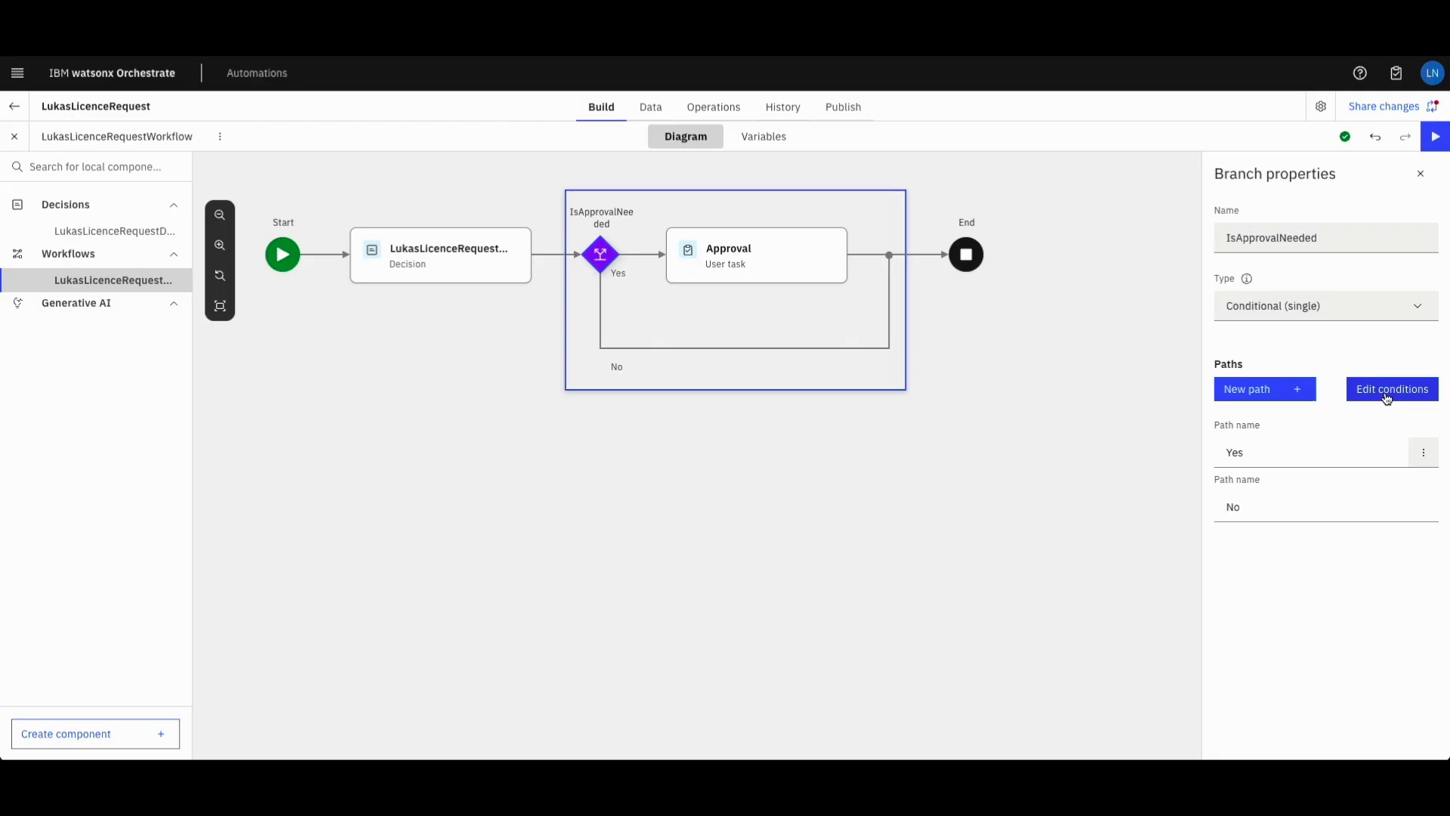
click(1388, 389)
click(778, 287)
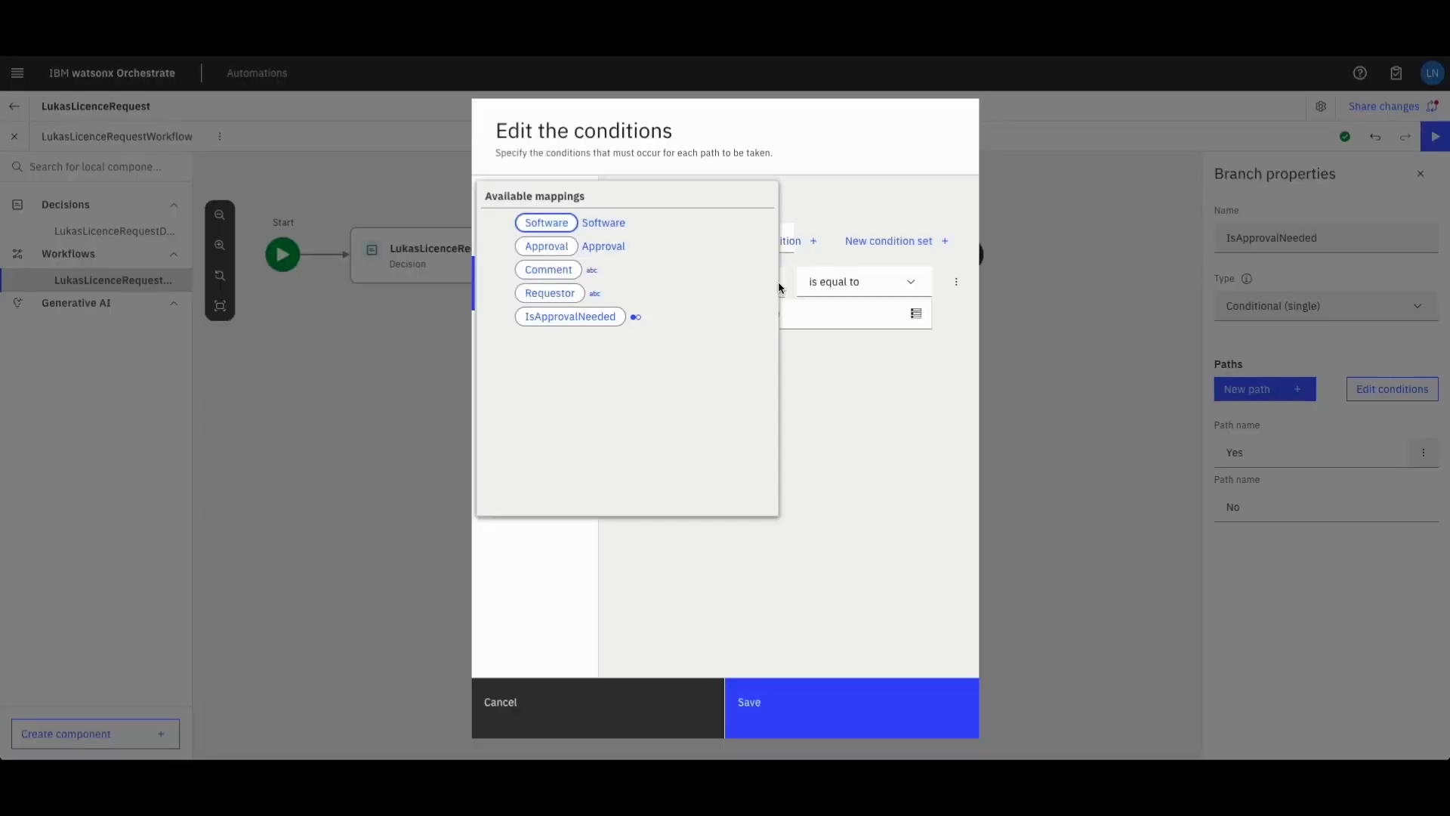
click(571, 316)
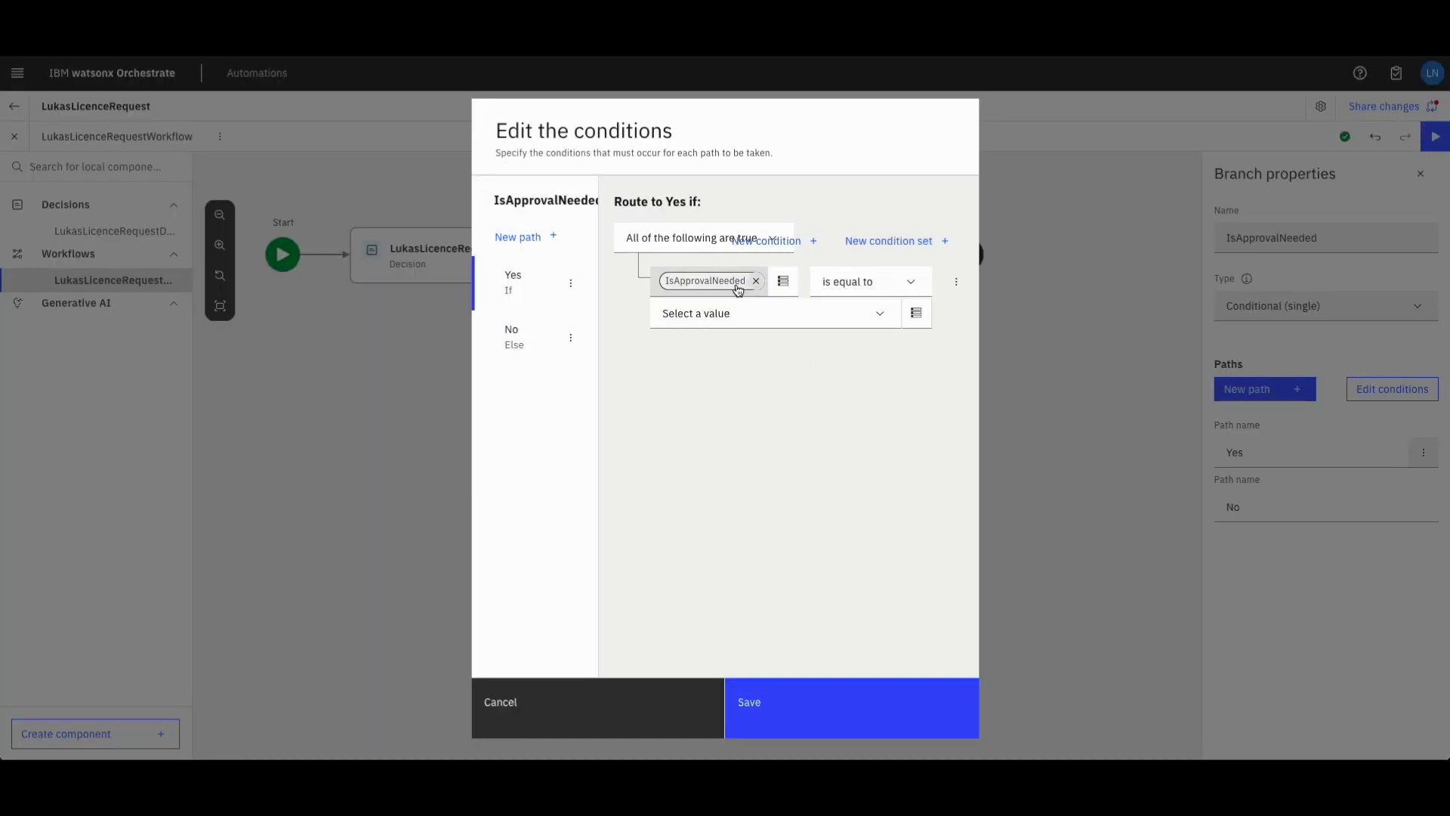
click(881, 315)
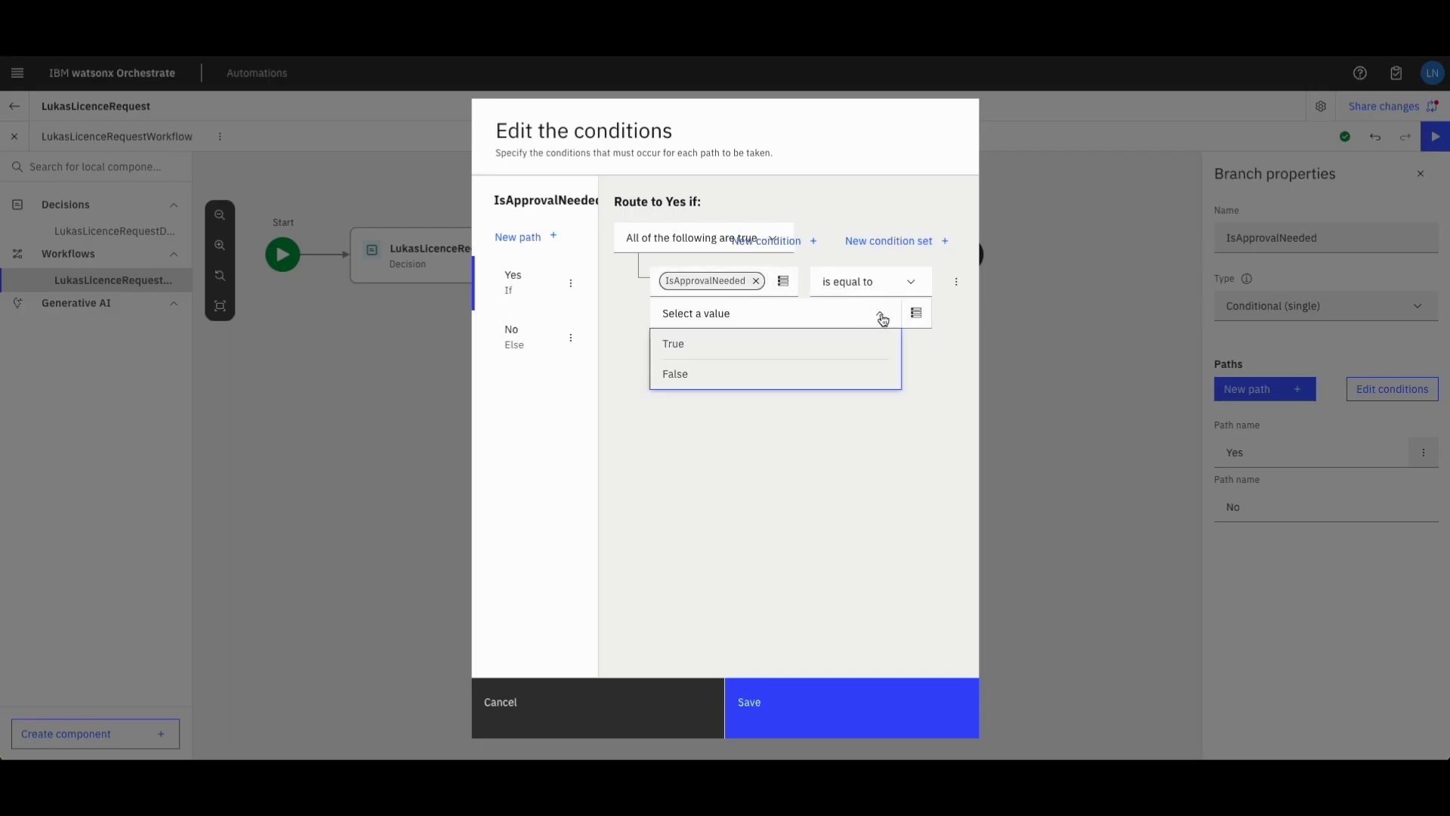
click(755, 349)
click(812, 700)
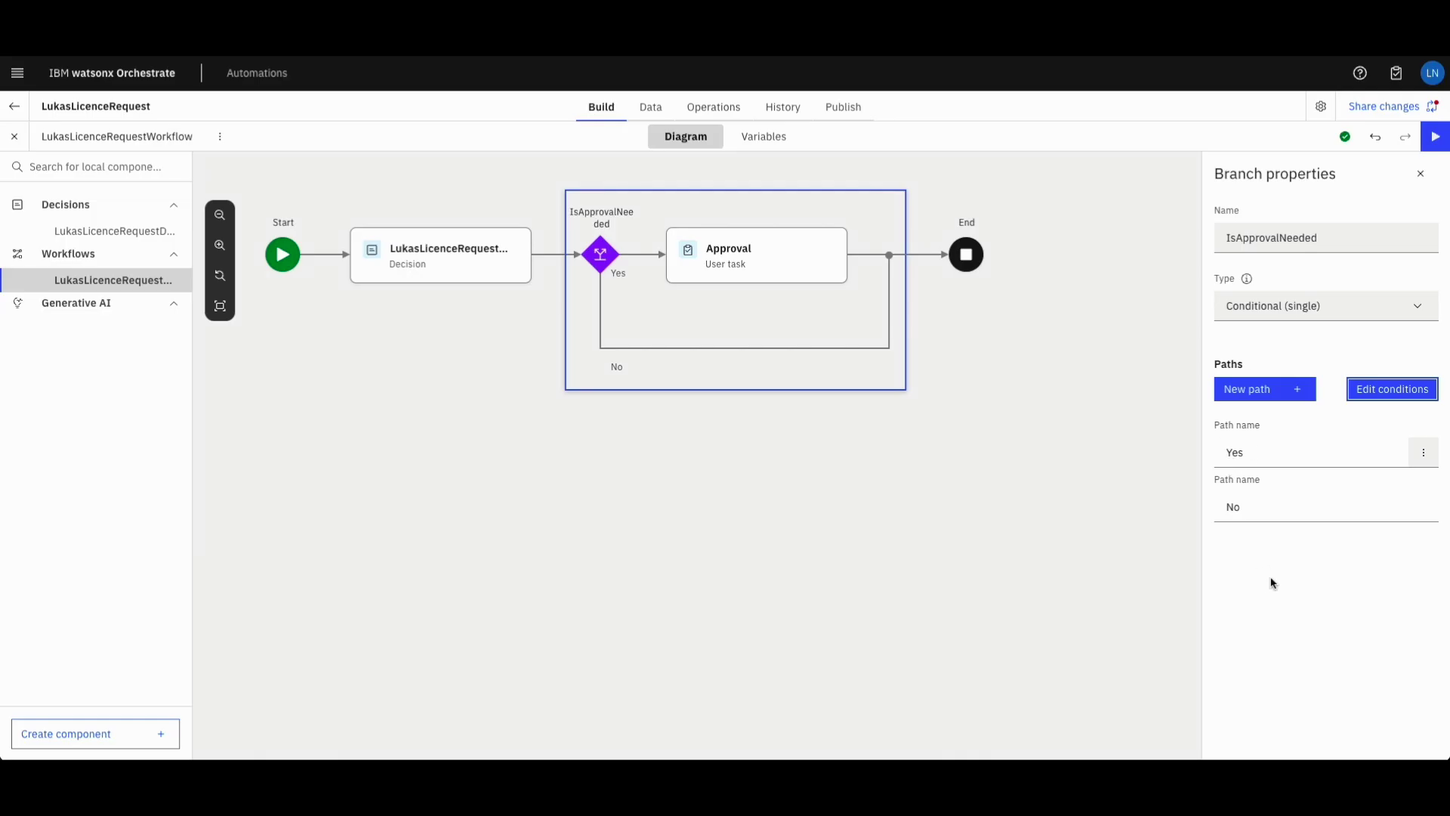
click(1260, 561)
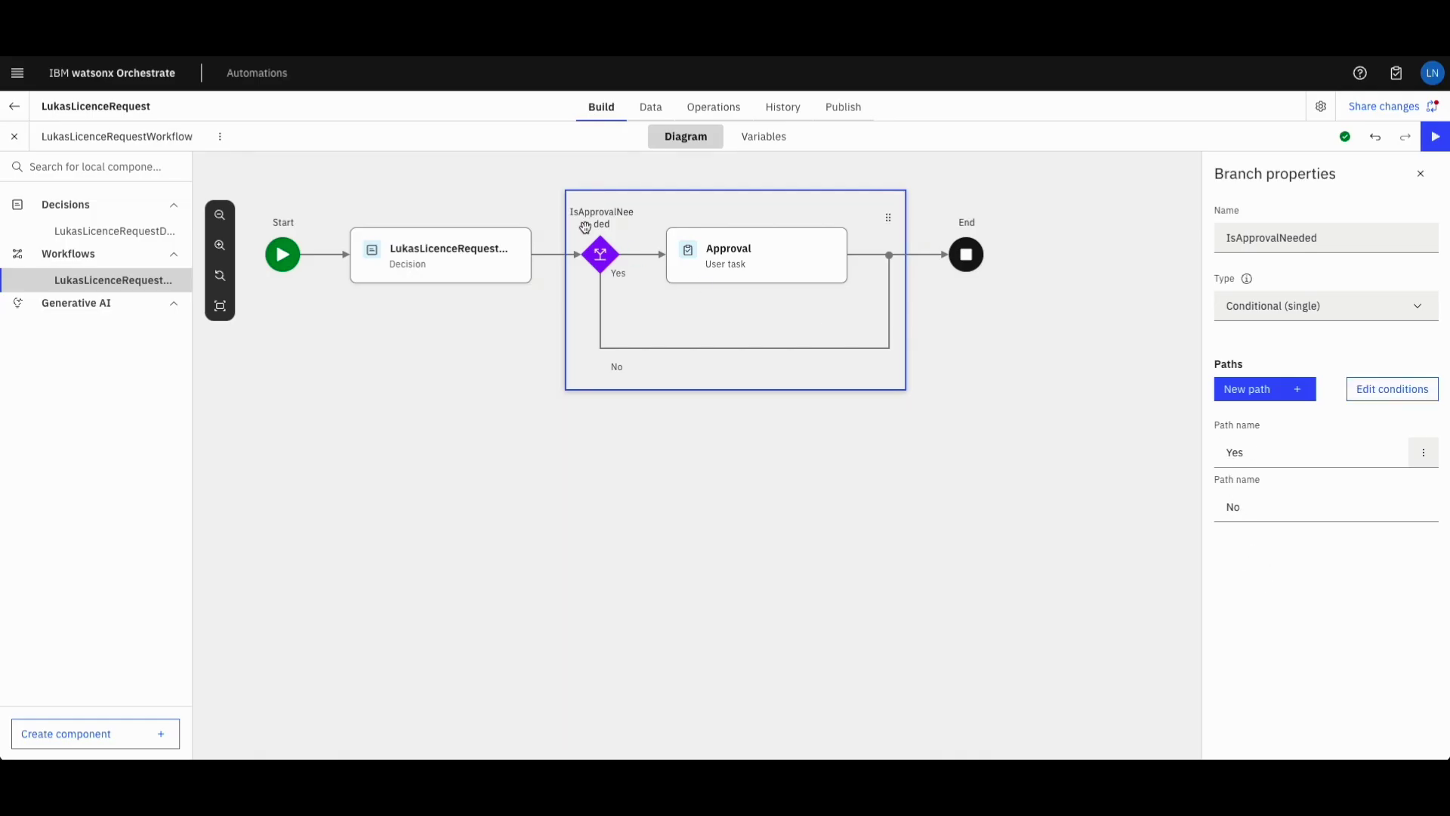
click(800, 479)
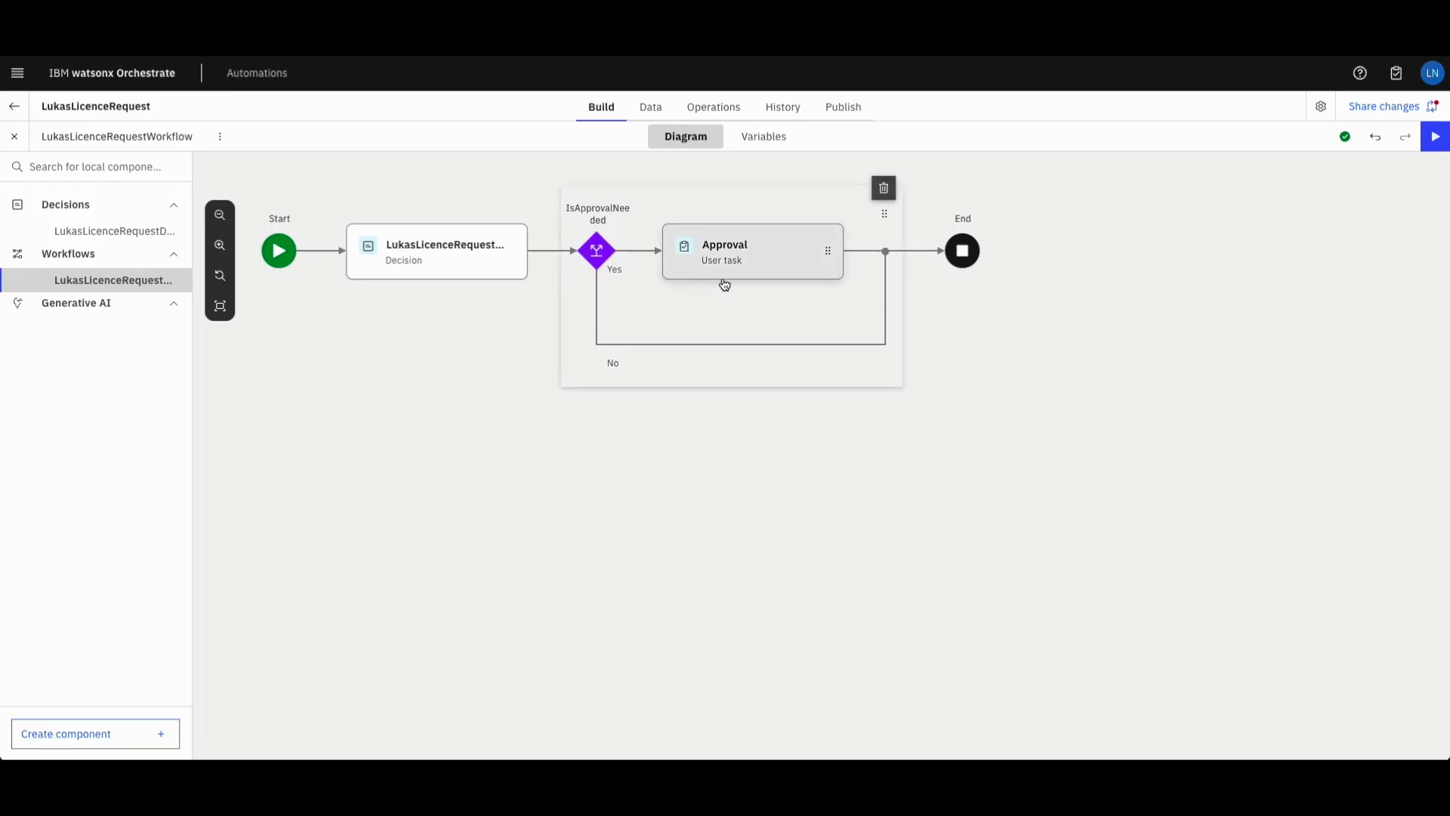
mouse_move(725, 284)
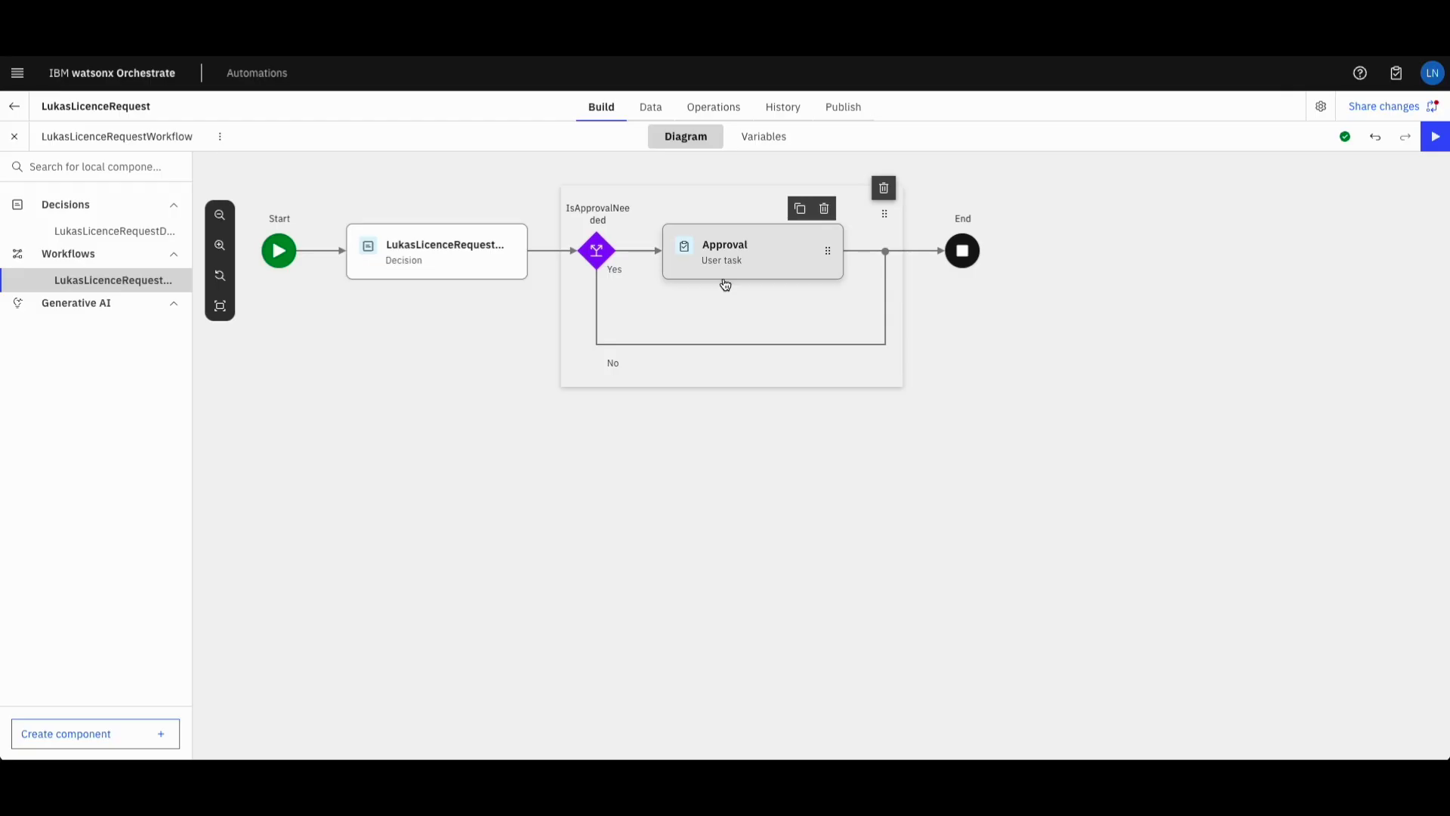
scroll(725, 284, up, 1)
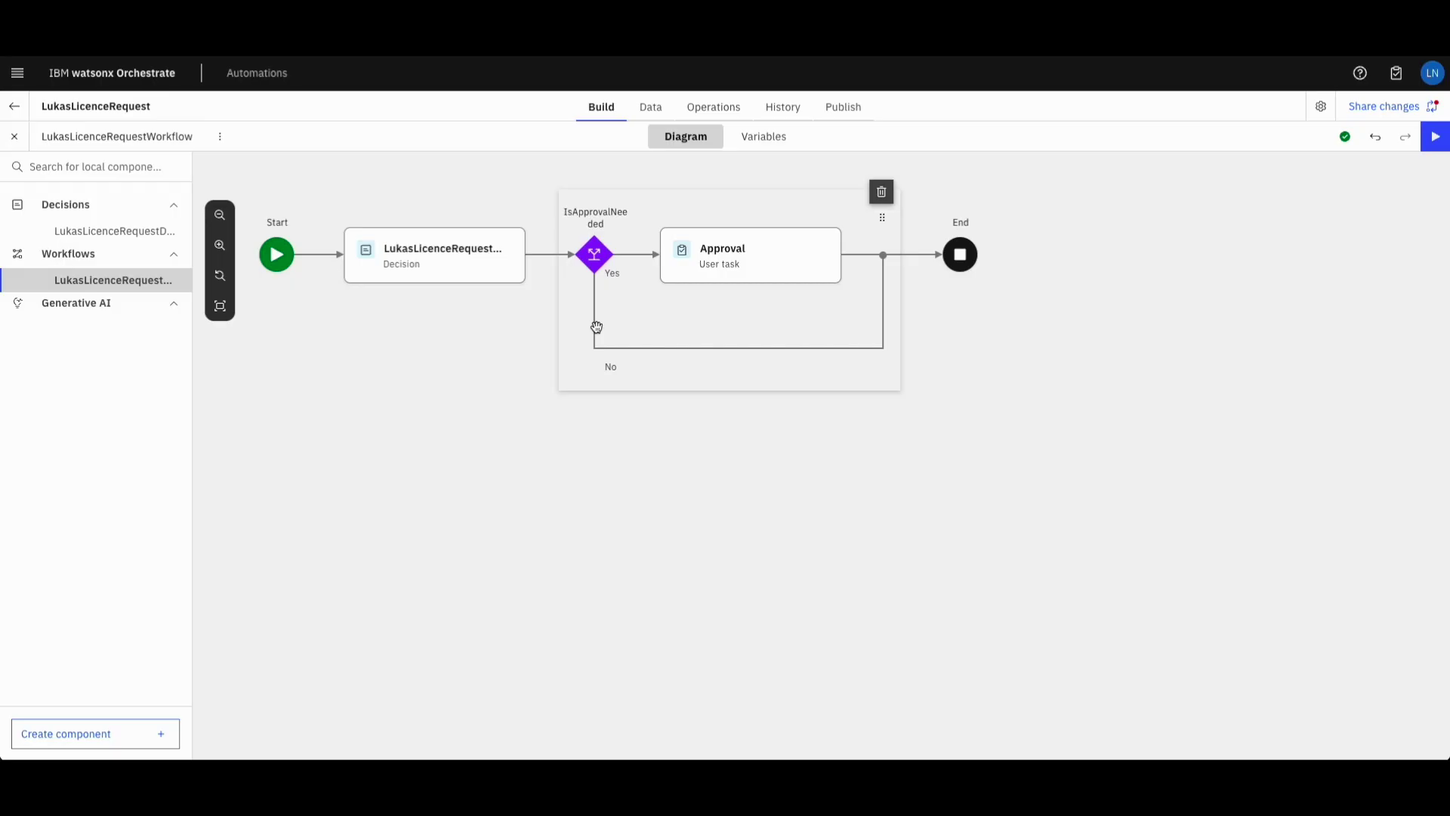
- Run a new instance of LukasLicenceRequestWorkflow with VideoEditingTool as the software
click(1435, 140)
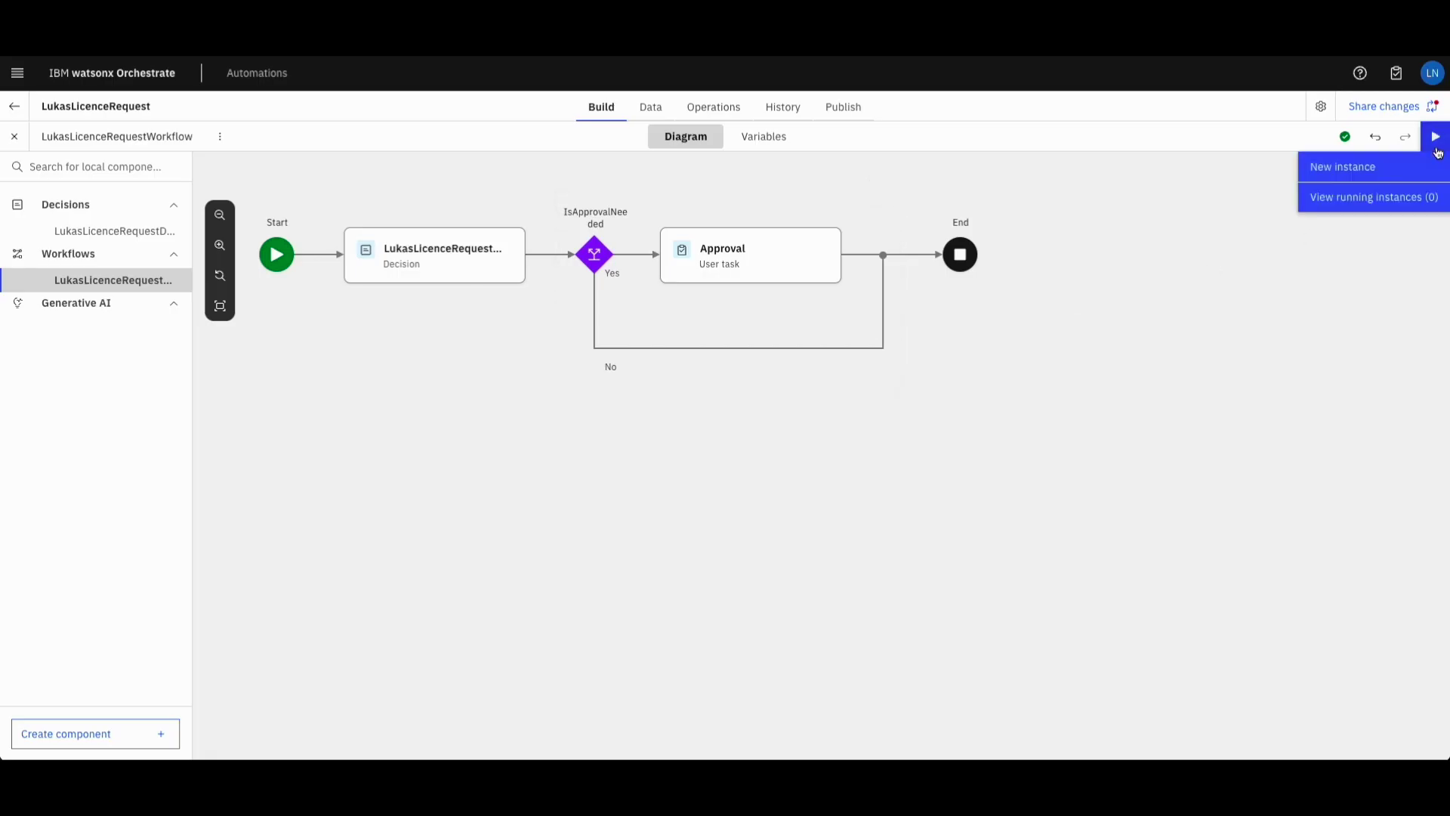
click(1336, 168)
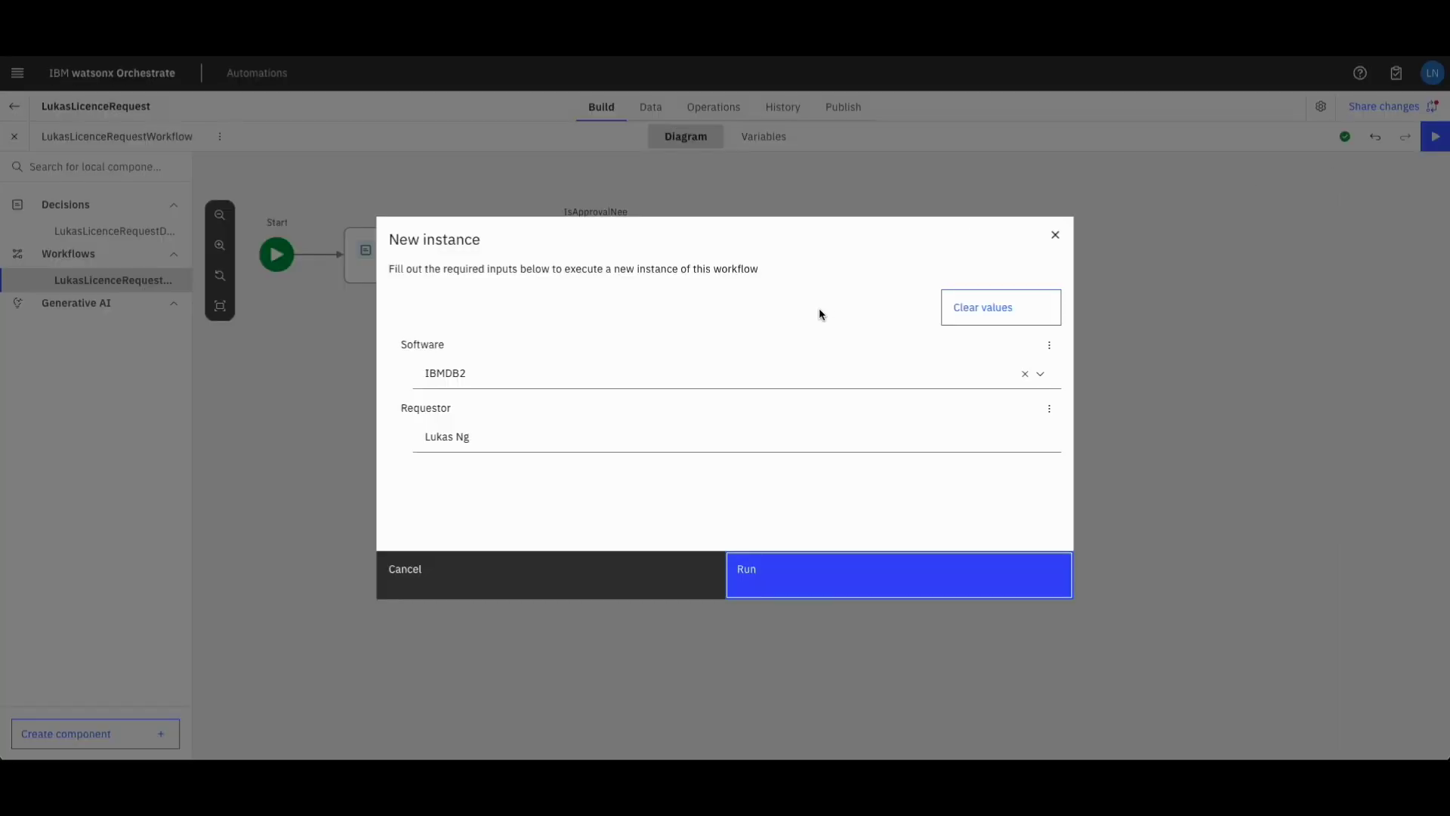
click(1041, 376)
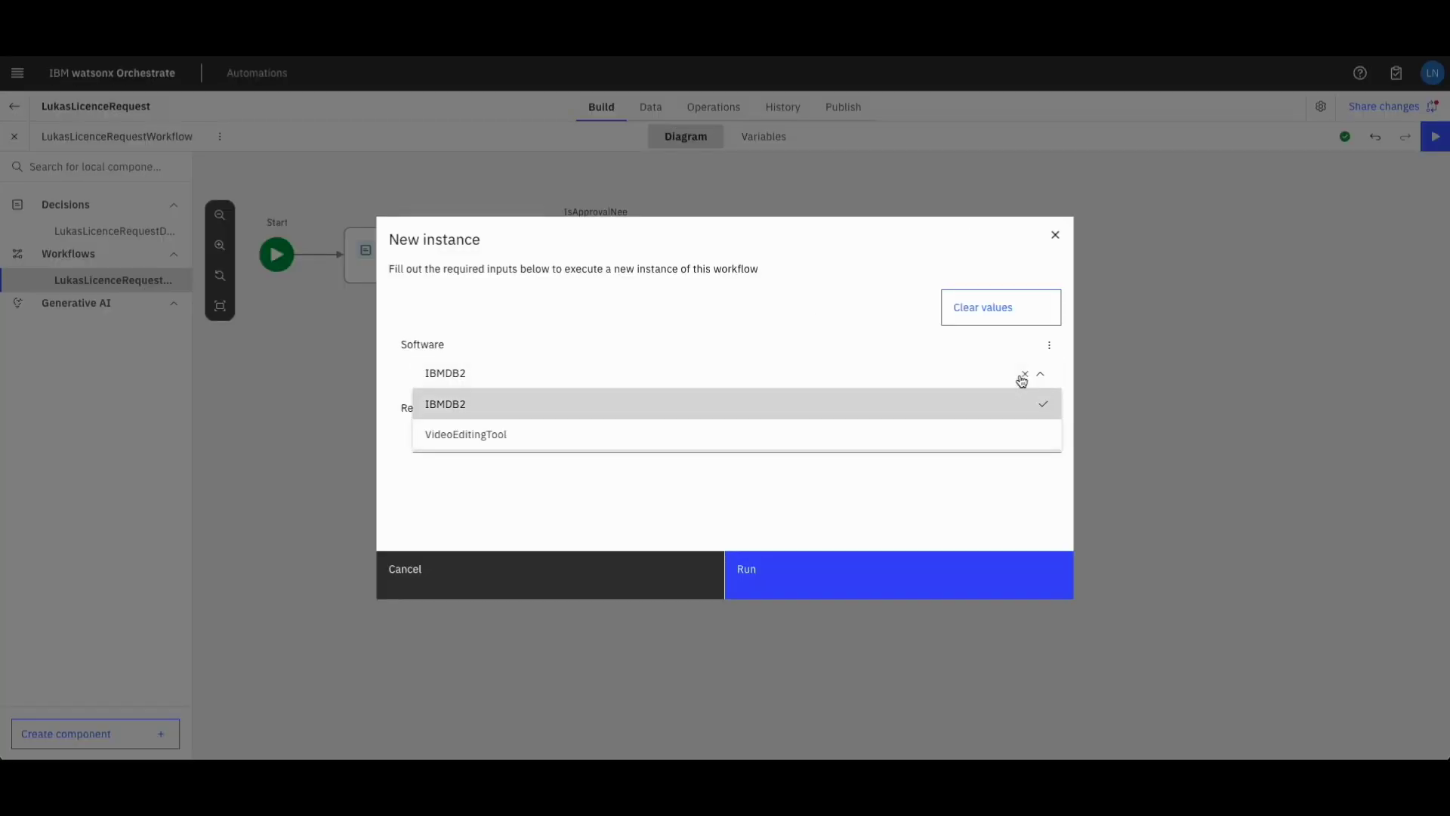
click(460, 436)
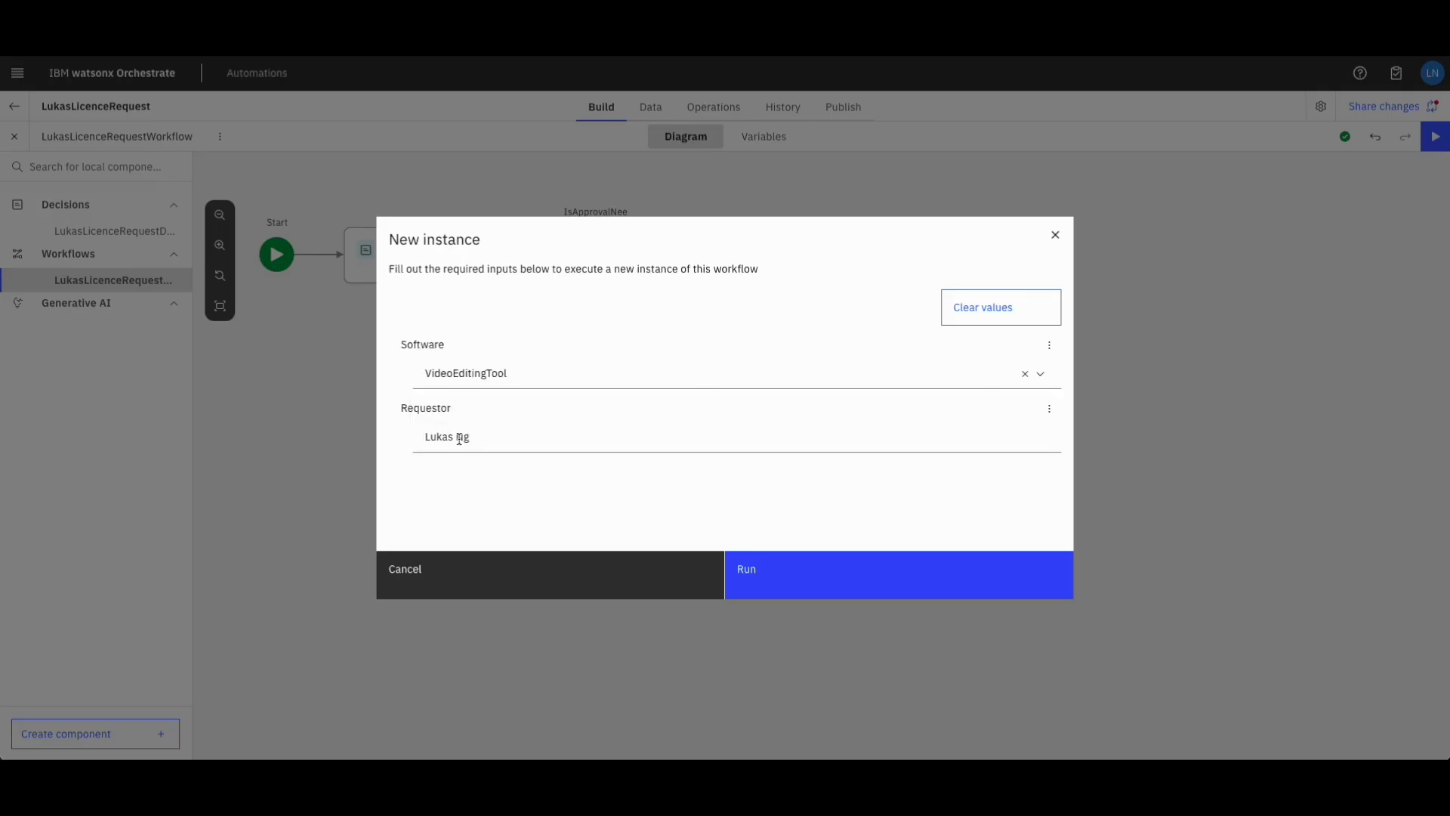
click(838, 563)
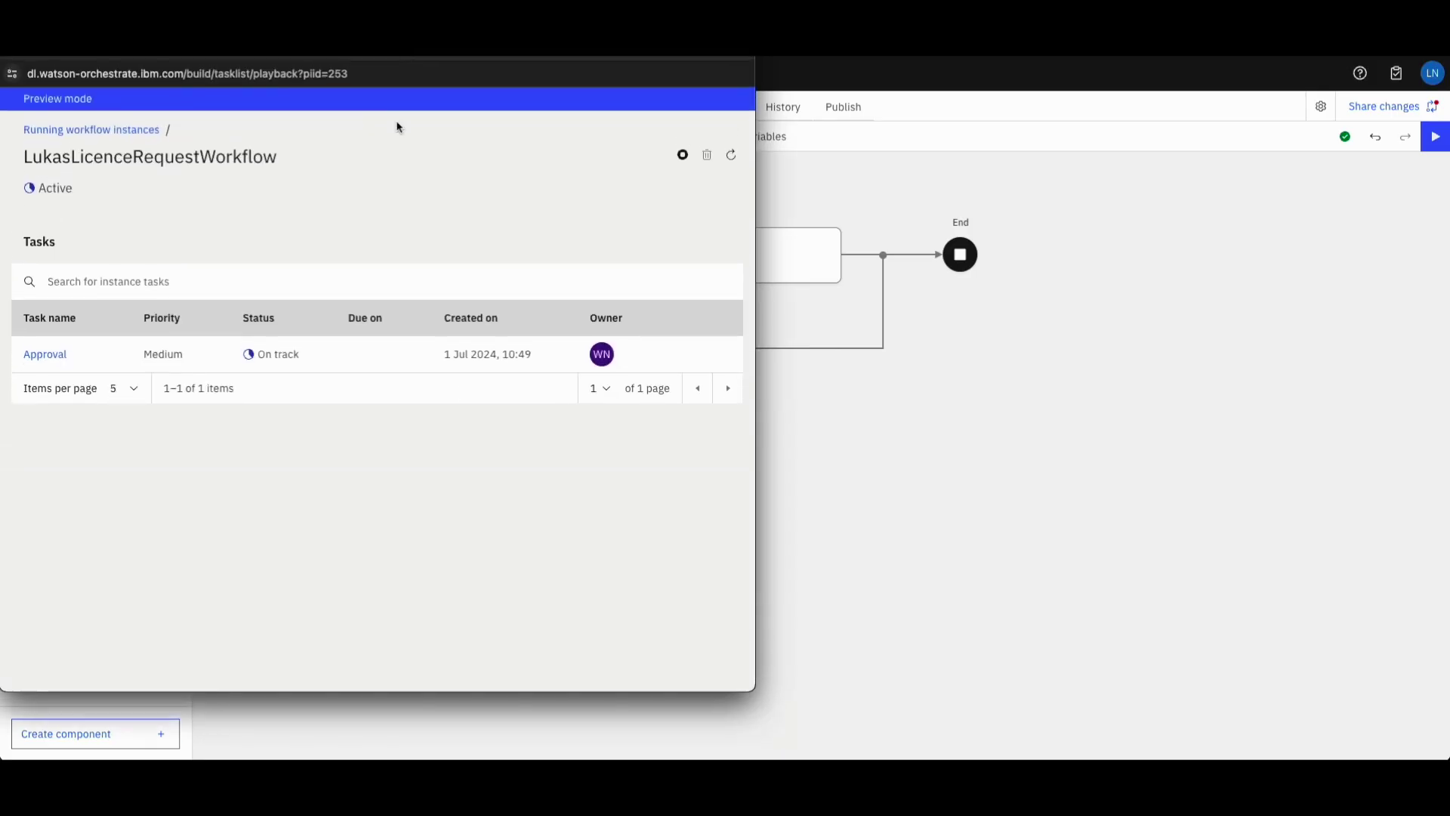
- Complete the instance's Approval task by choosing Approve, adding the comment "looks good" and submitting it
click(107, 360)
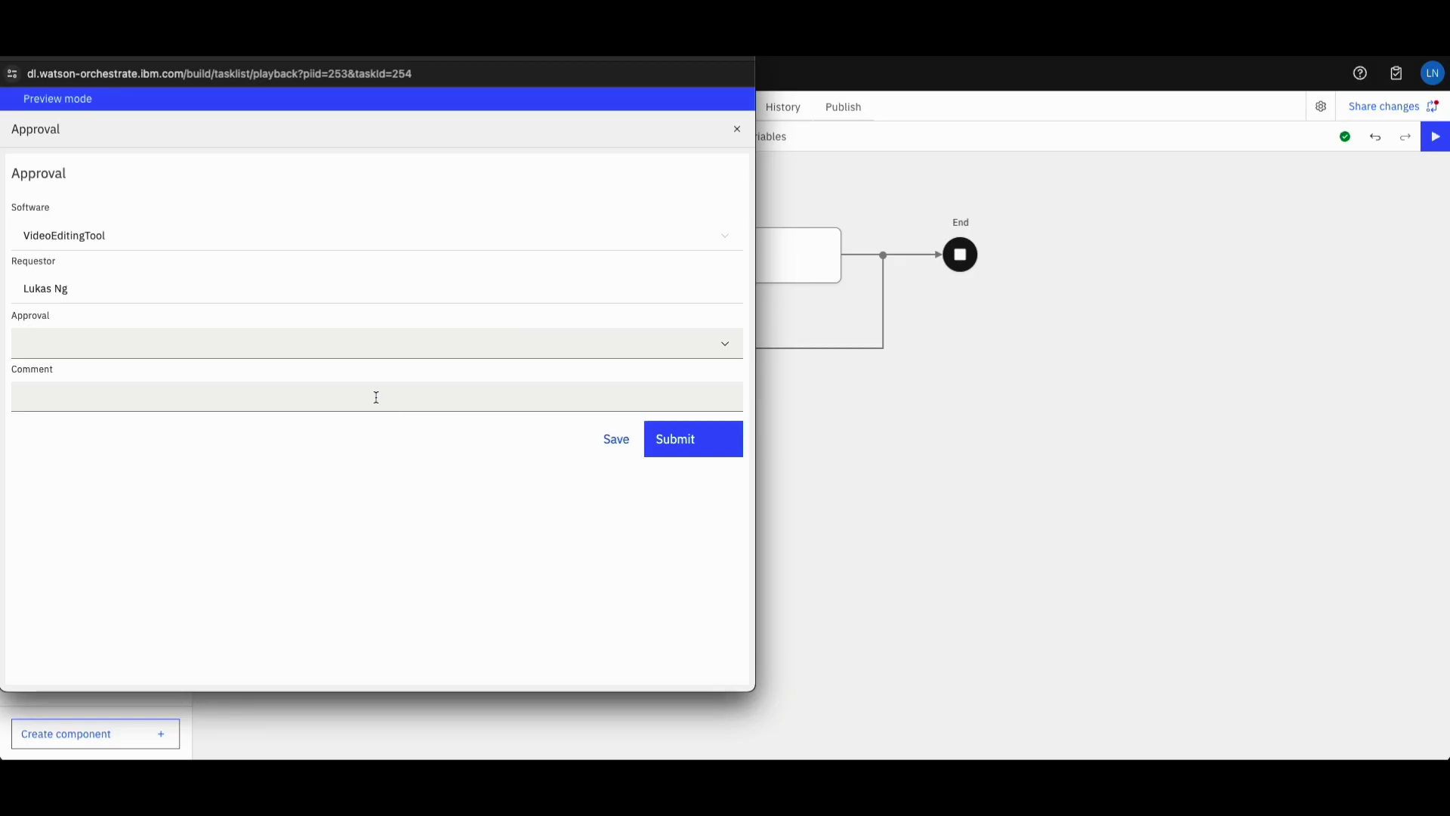
click(722, 349)
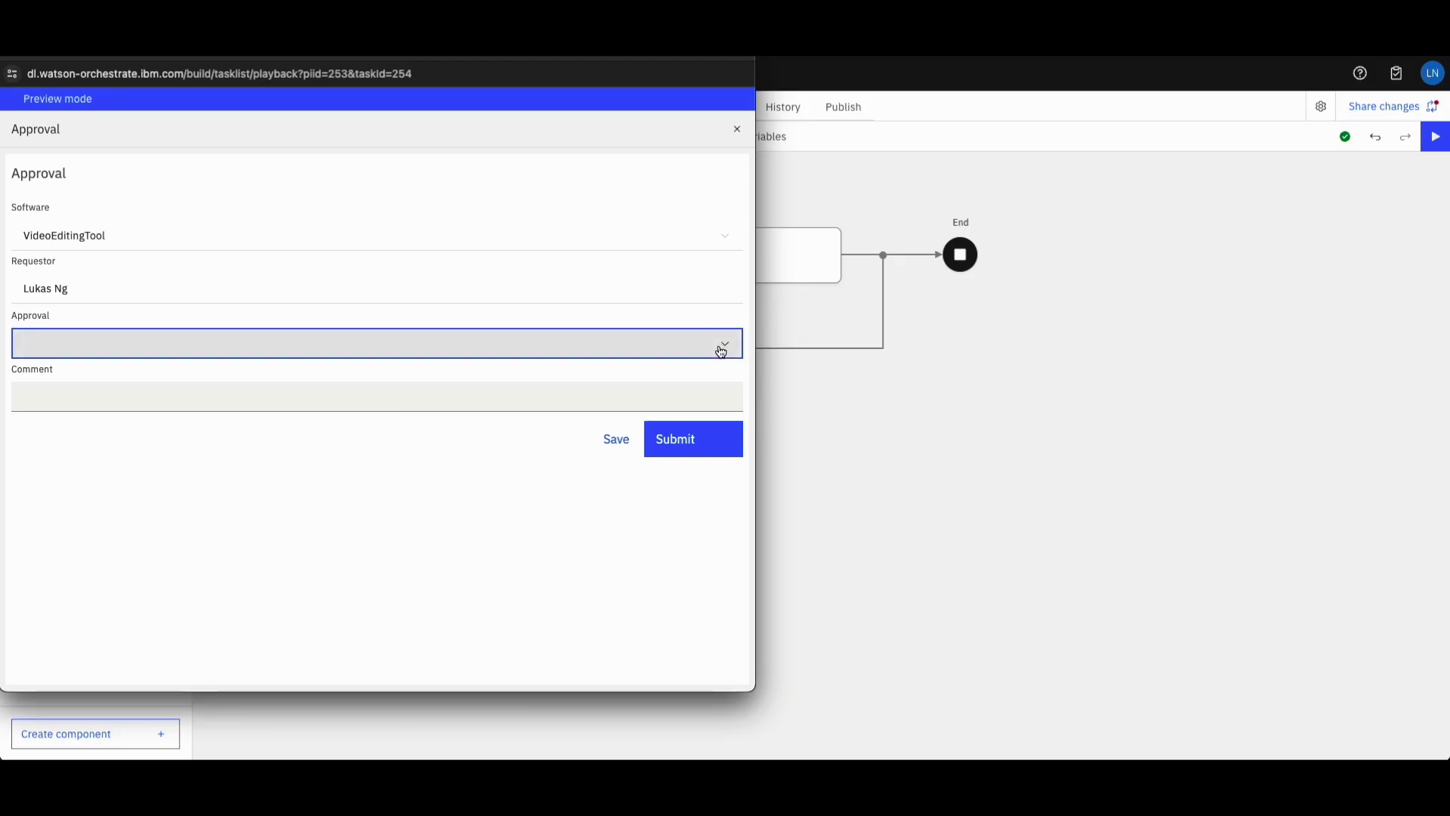
click(288, 343)
click(151, 318)
click(145, 392)
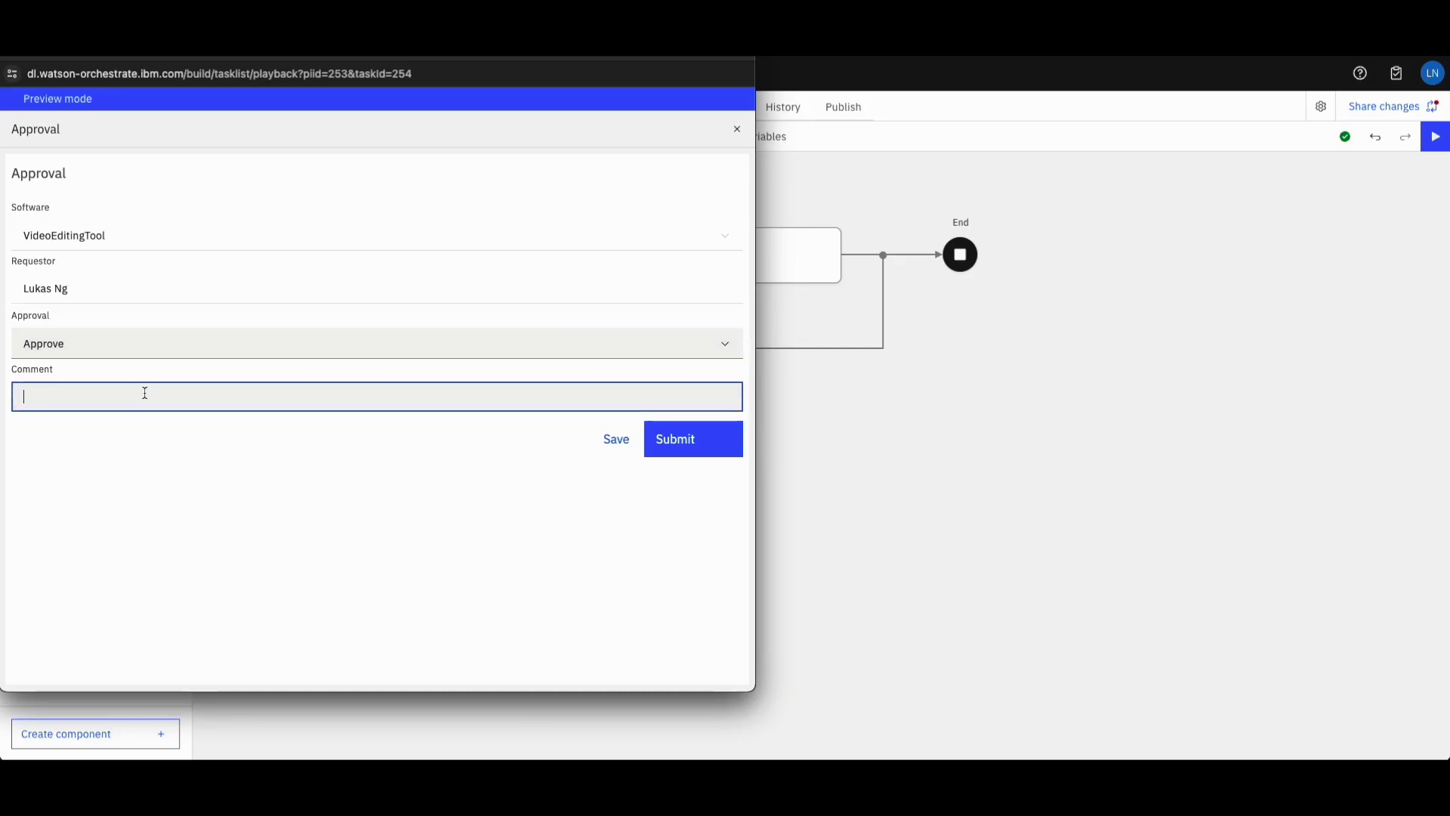
text(looks good)
click(695, 450)
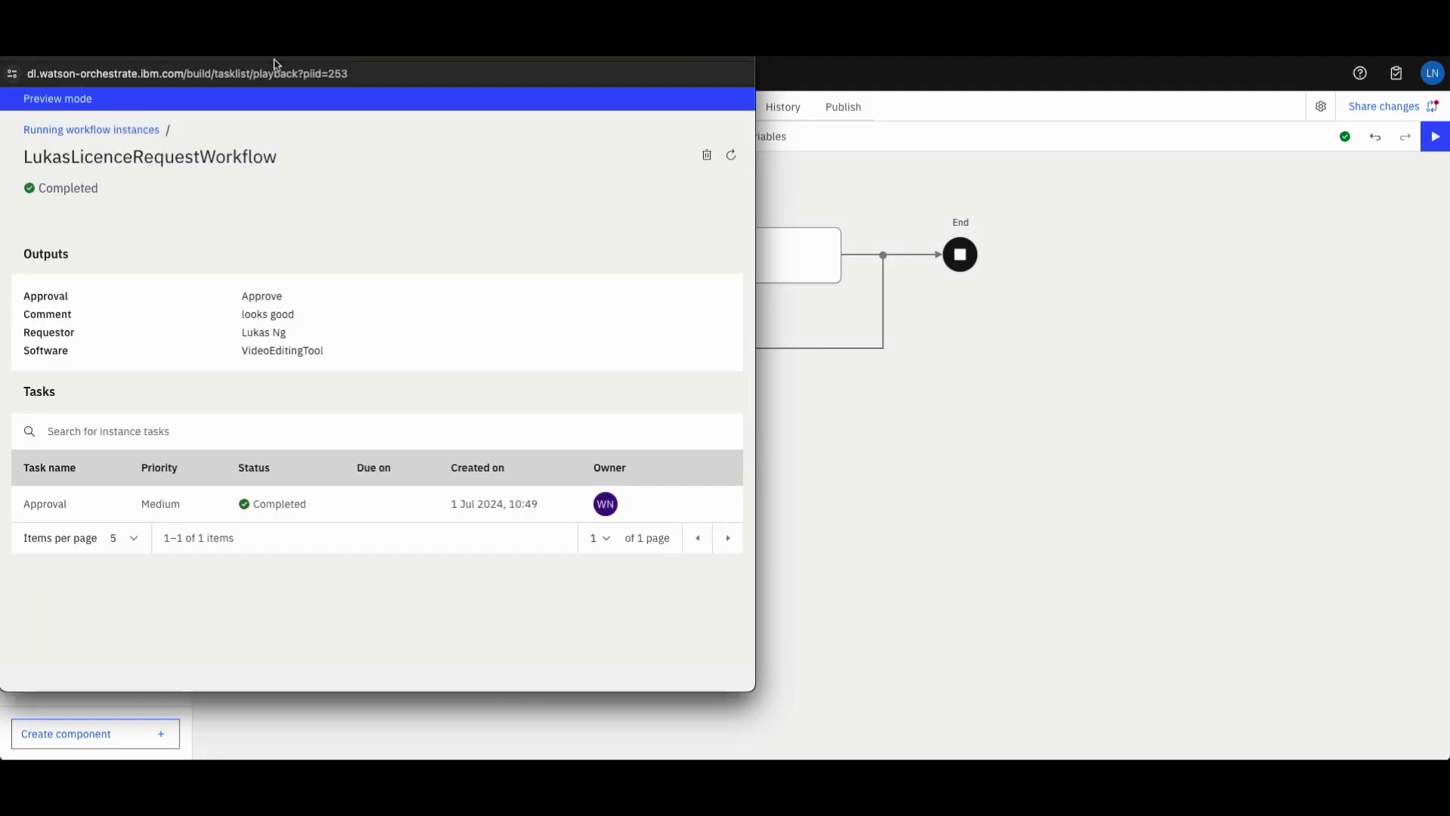
- Run a new instance of LukasLicenceRequestWorkflow with IBMDB2 as the software, view its outputs and tasks, and close the preview window
click(1273, 243)
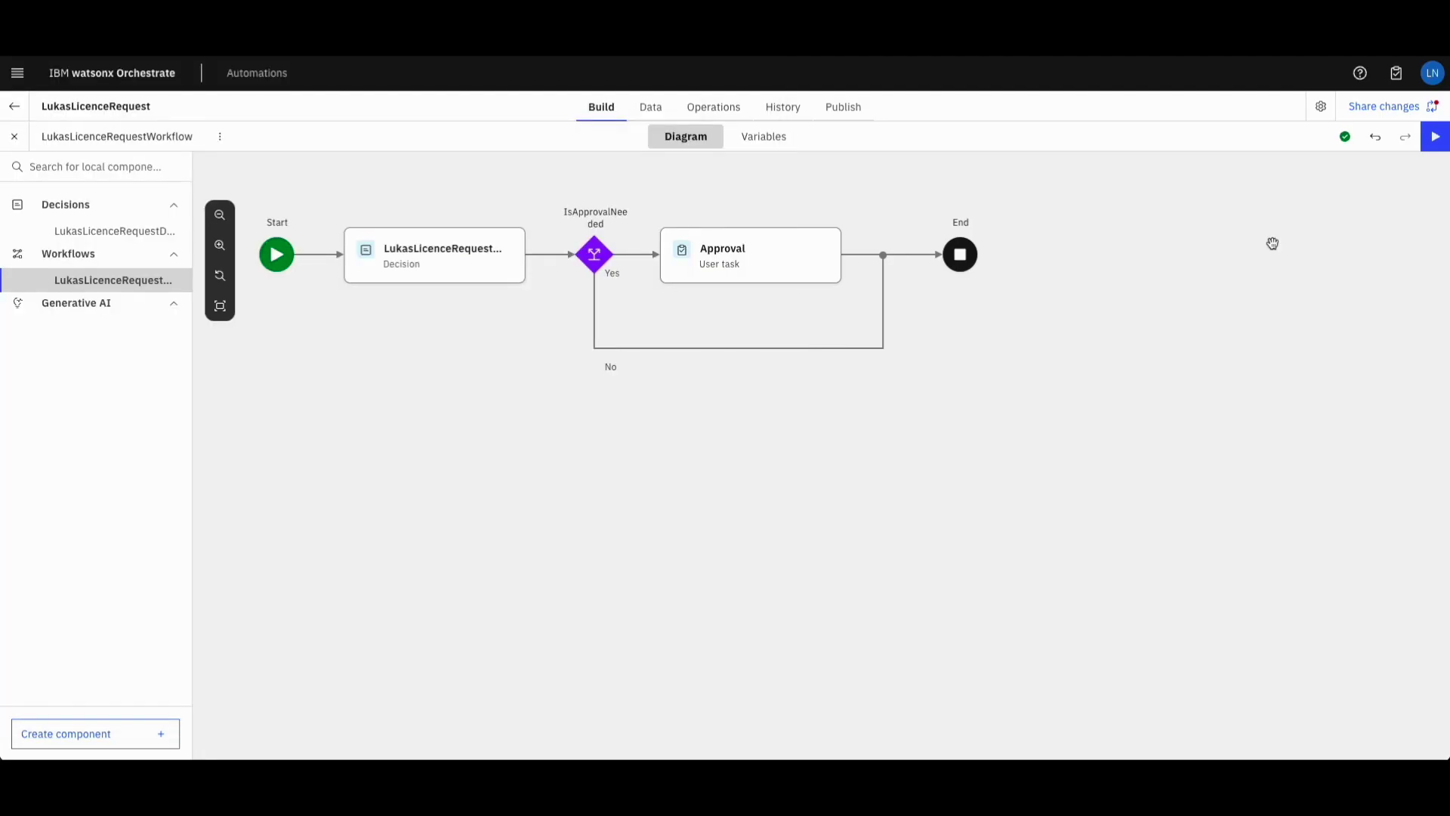
click(1434, 136)
click(1348, 162)
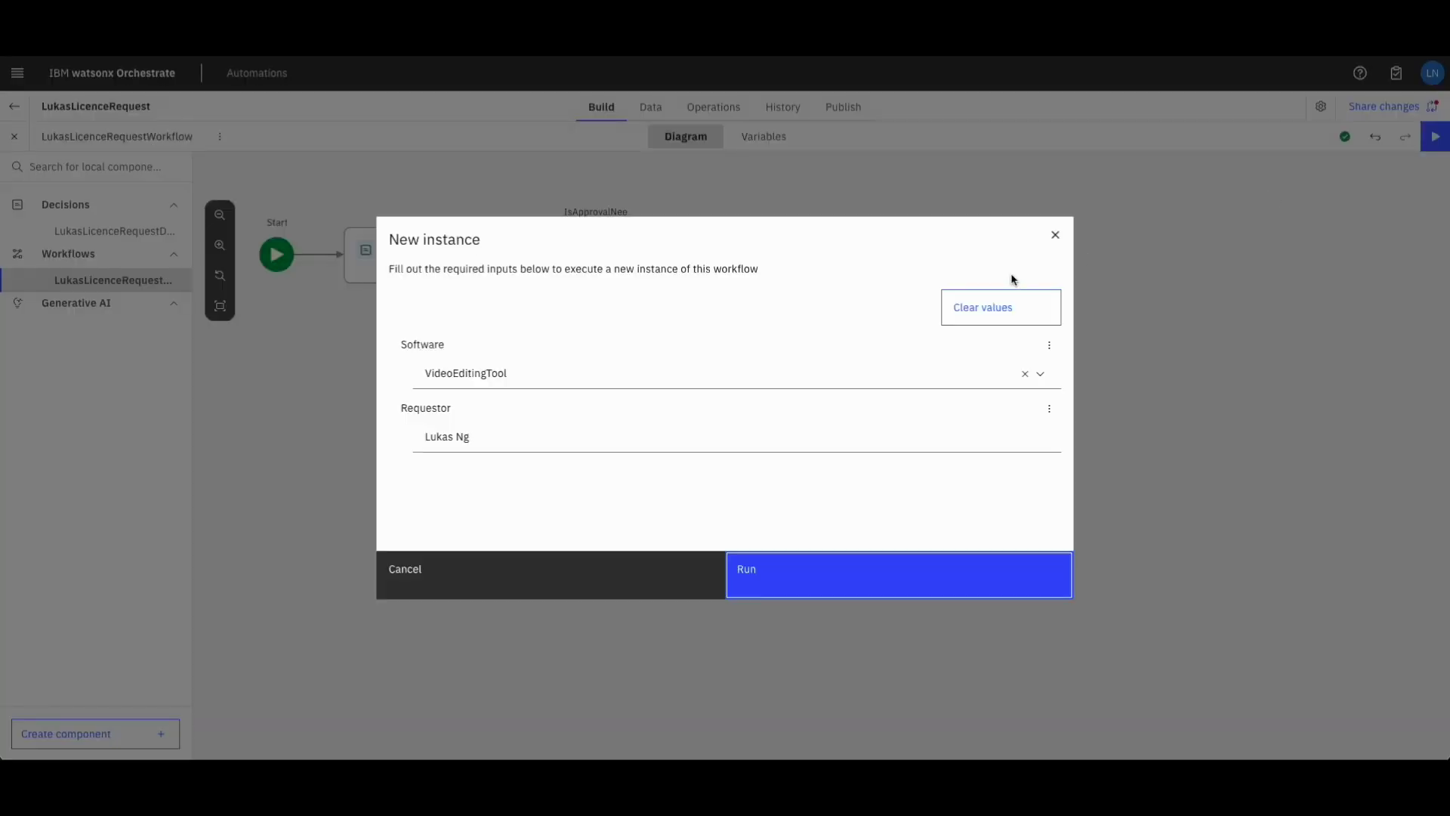
click(1043, 380)
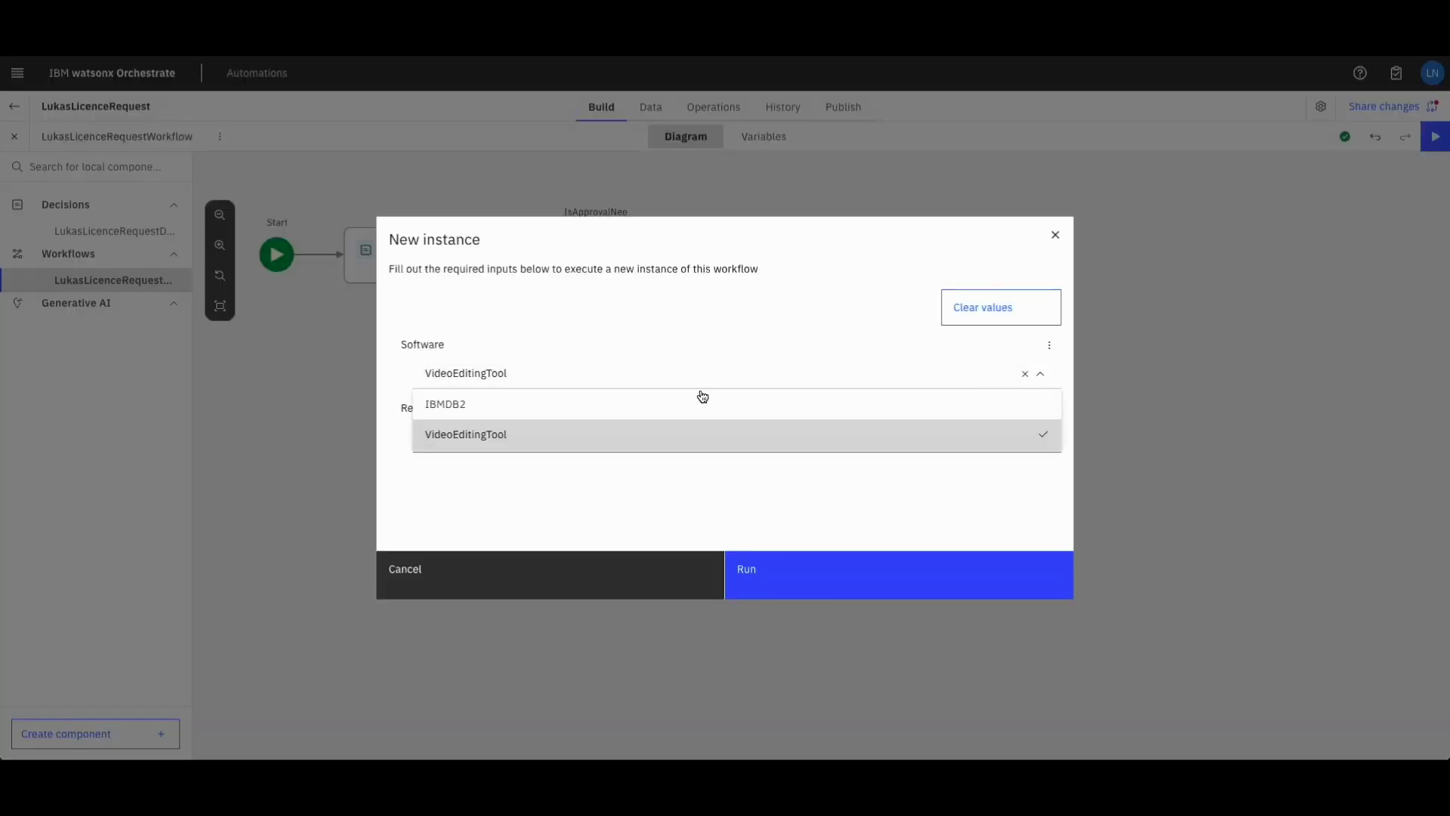
click(541, 407)
click(793, 559)
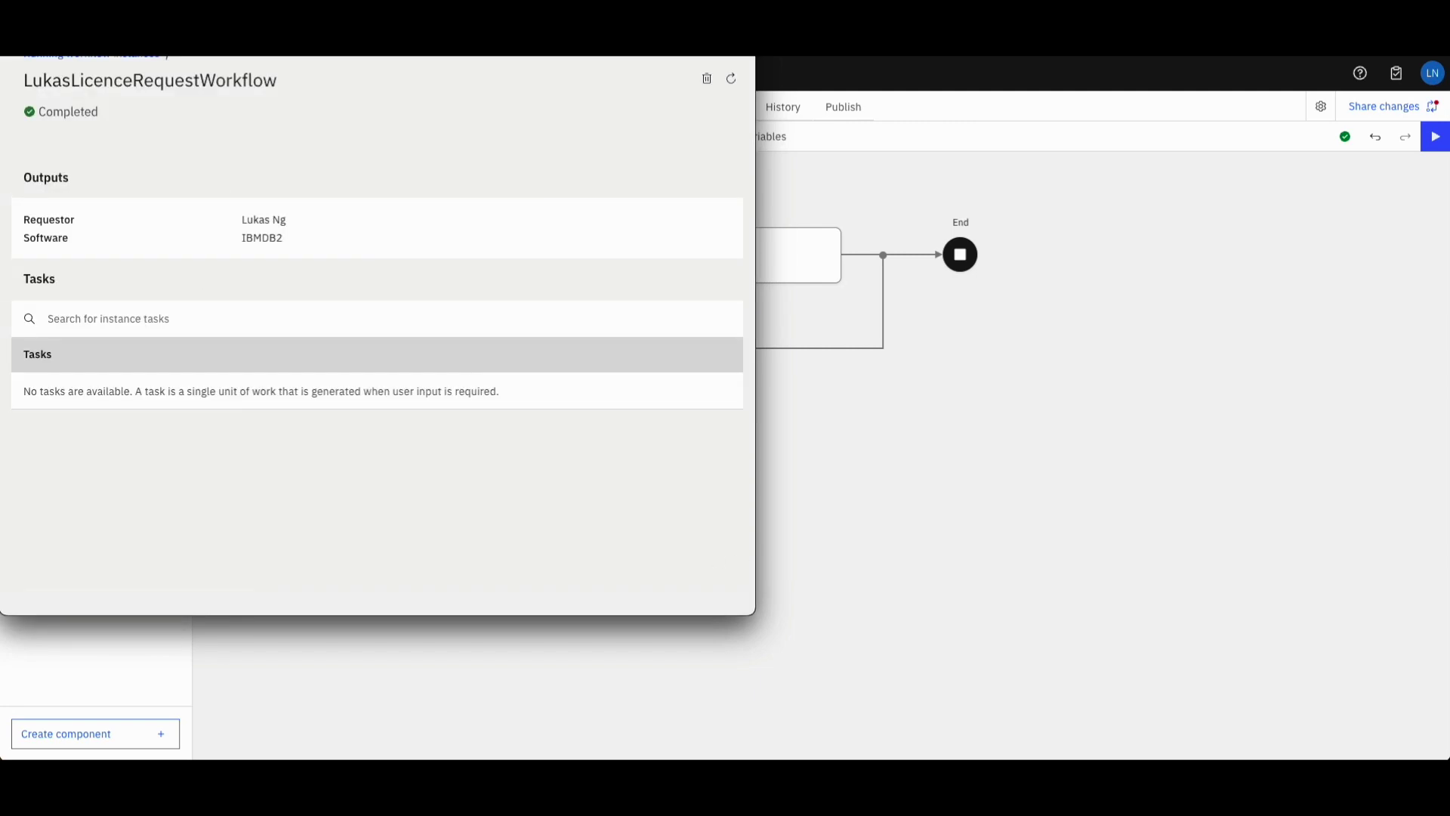
drag(232, 0, 349, 77)
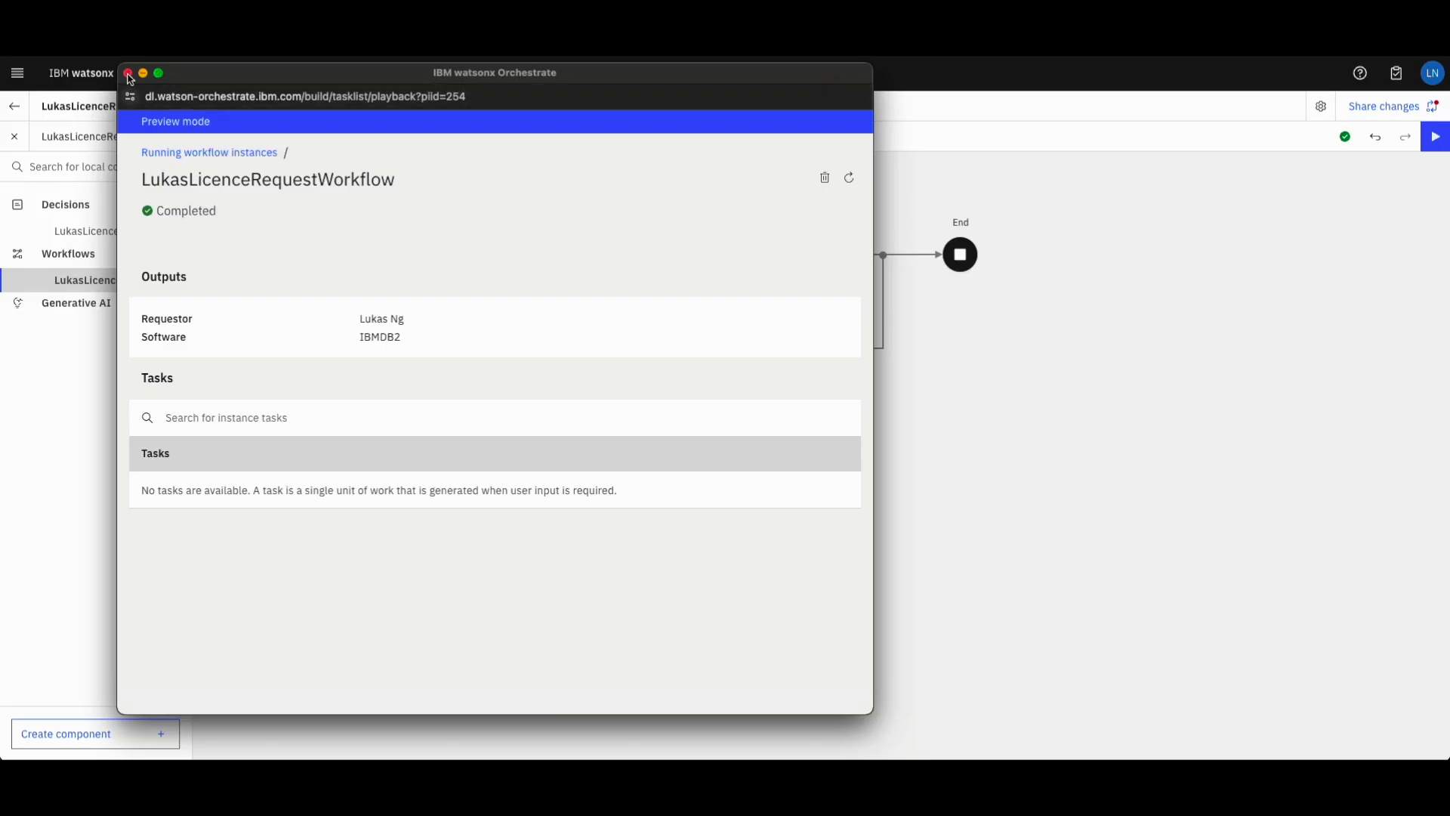
click(129, 74)
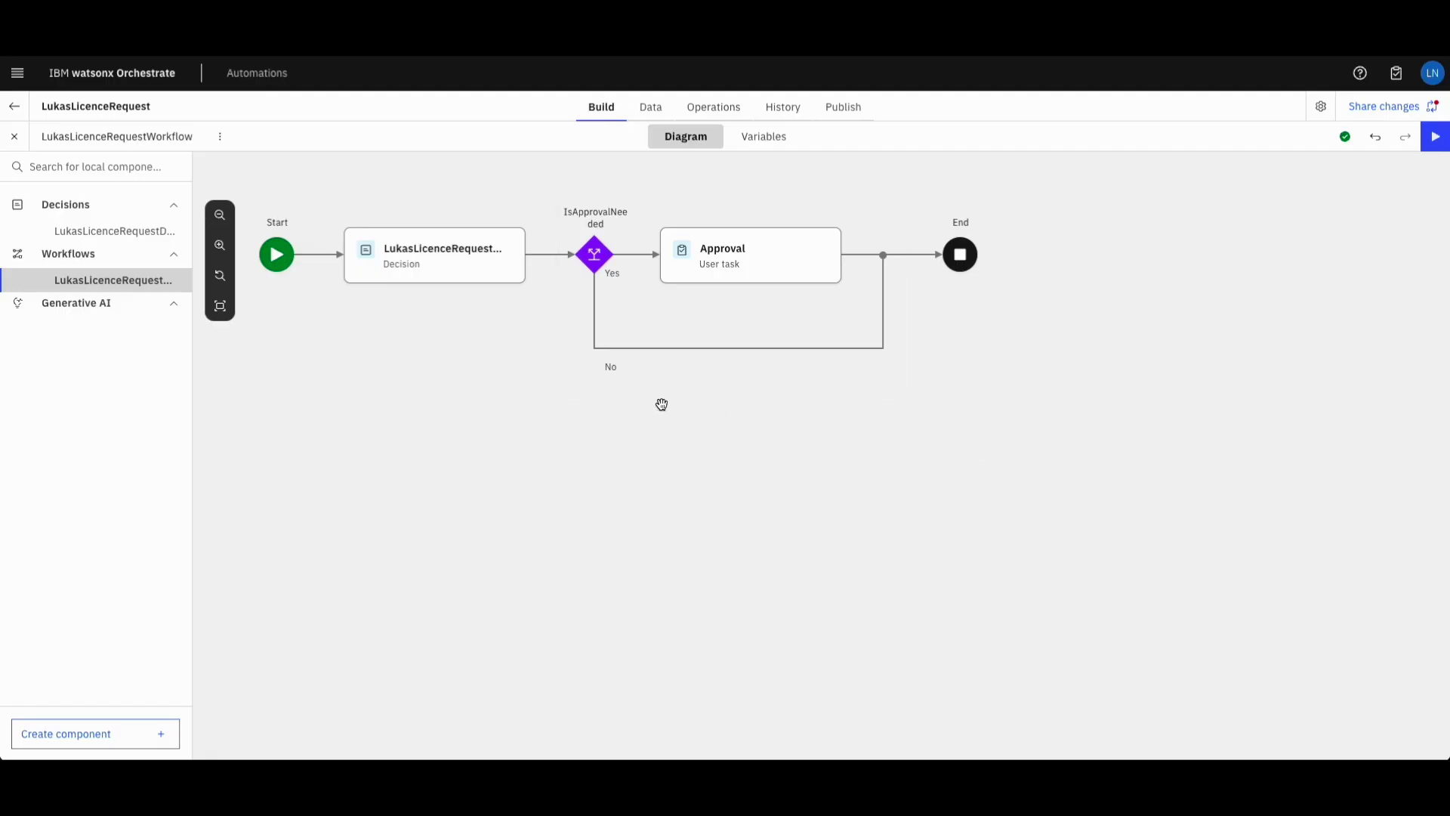
- Check the workflow's variables and add an Assignment activity on the No path of the IsApprovalNeeded branch
mouse_move(725, 350)
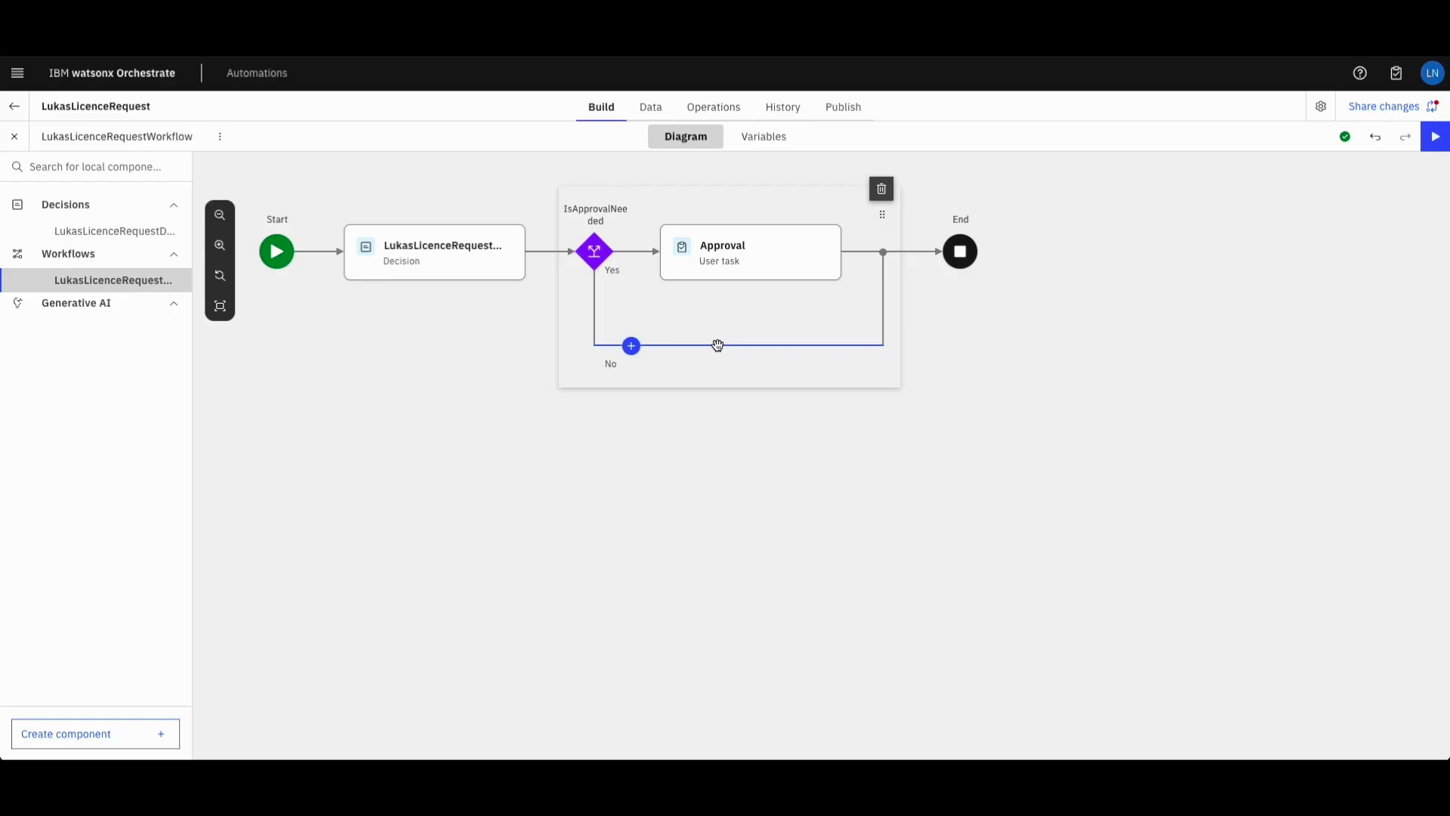
click(763, 146)
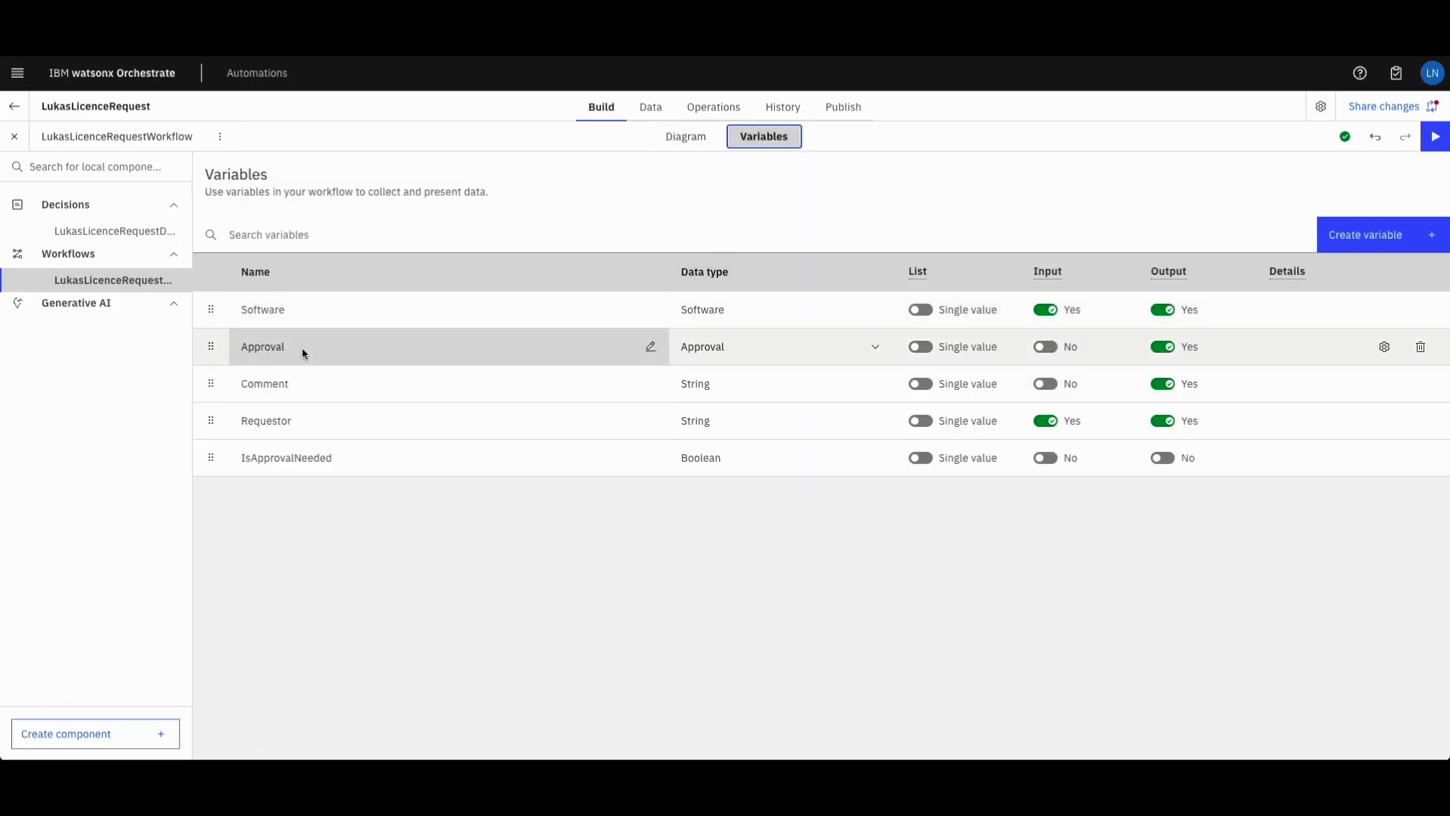
click(697, 146)
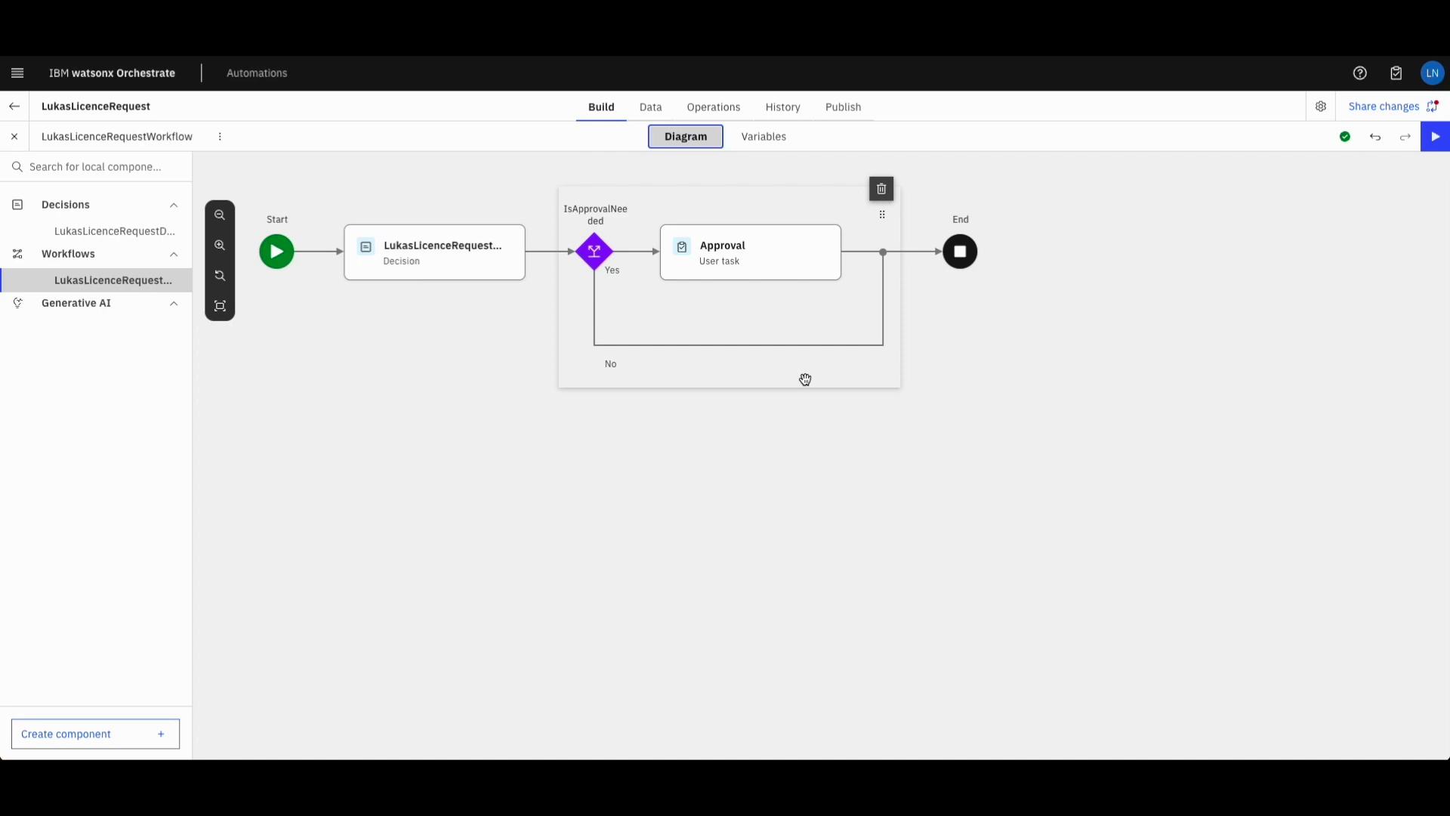
mouse_move(643, 348)
click(633, 348)
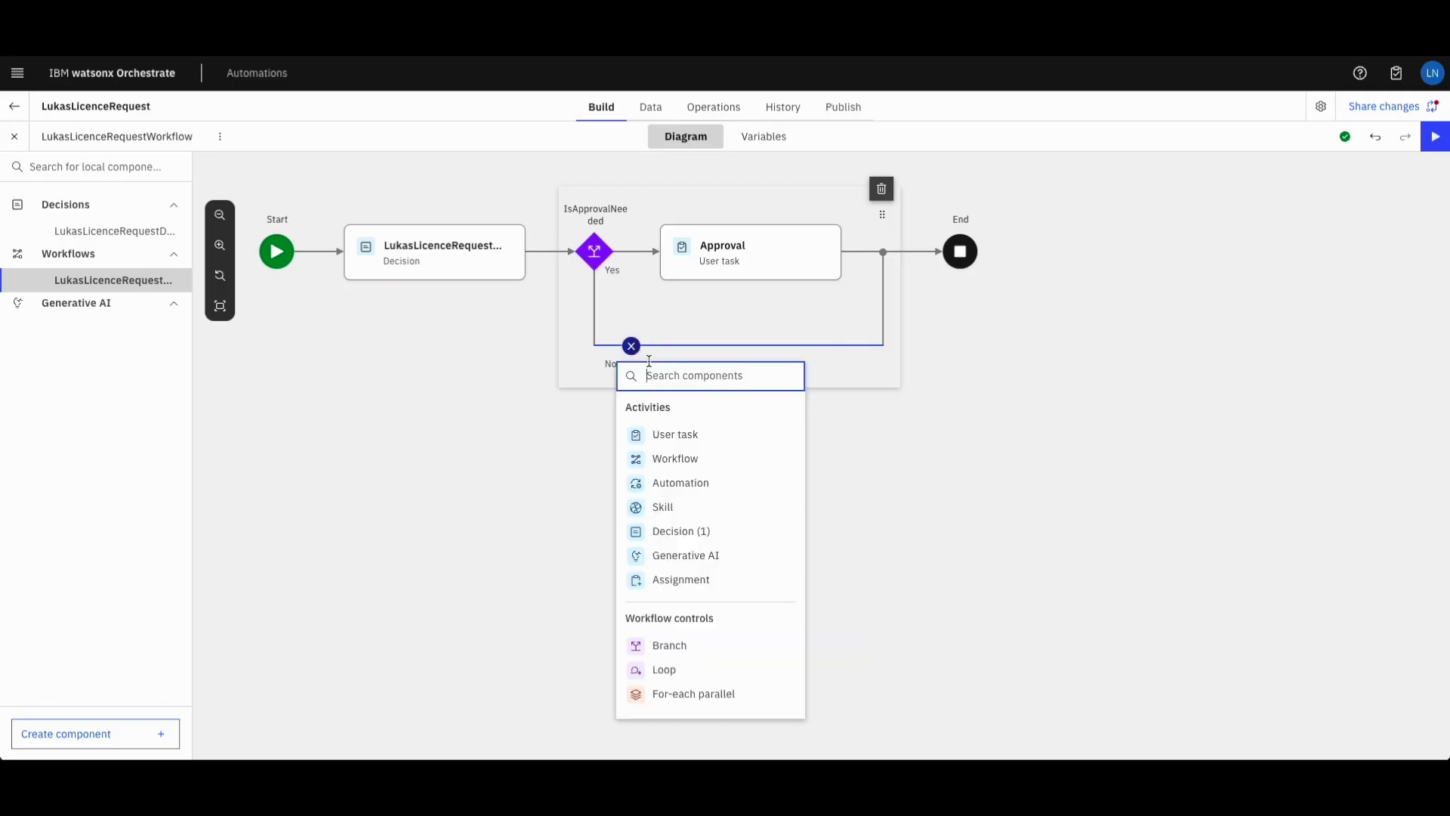
click(784, 582)
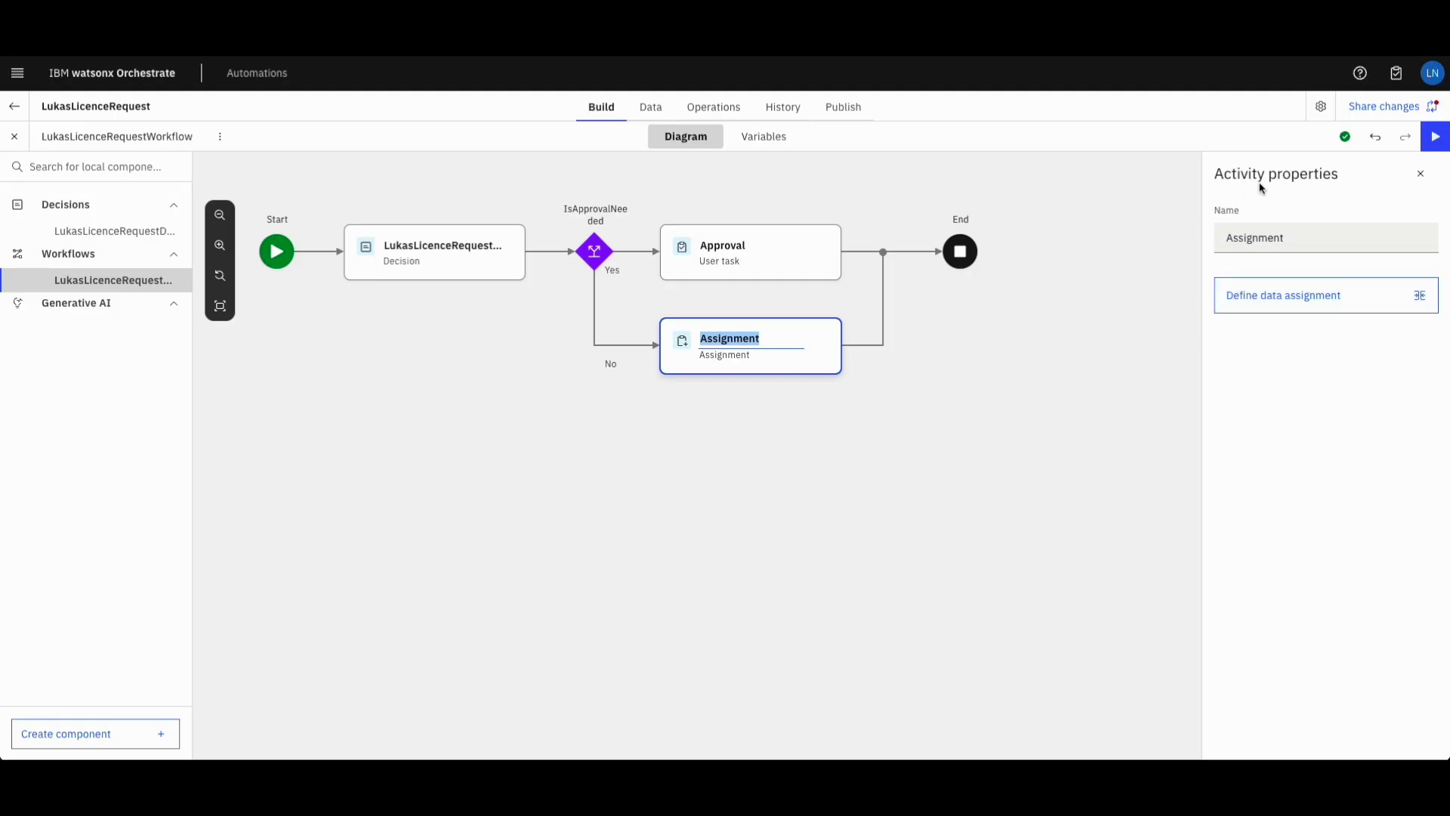
- Add the Approval and Comment variables to the Assignment activity's data assignment
click(1270, 322)
click(1257, 306)
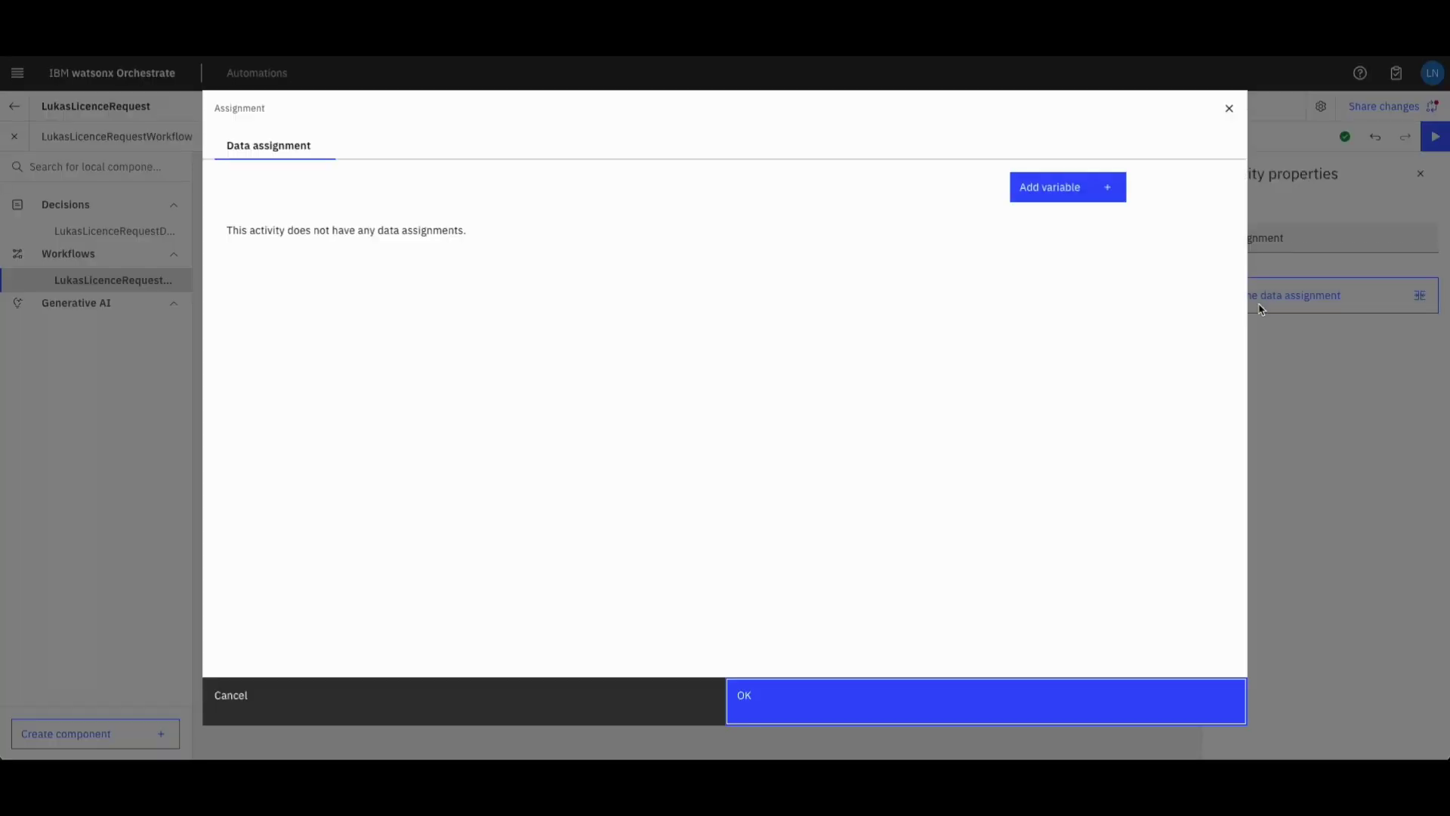
click(1076, 193)
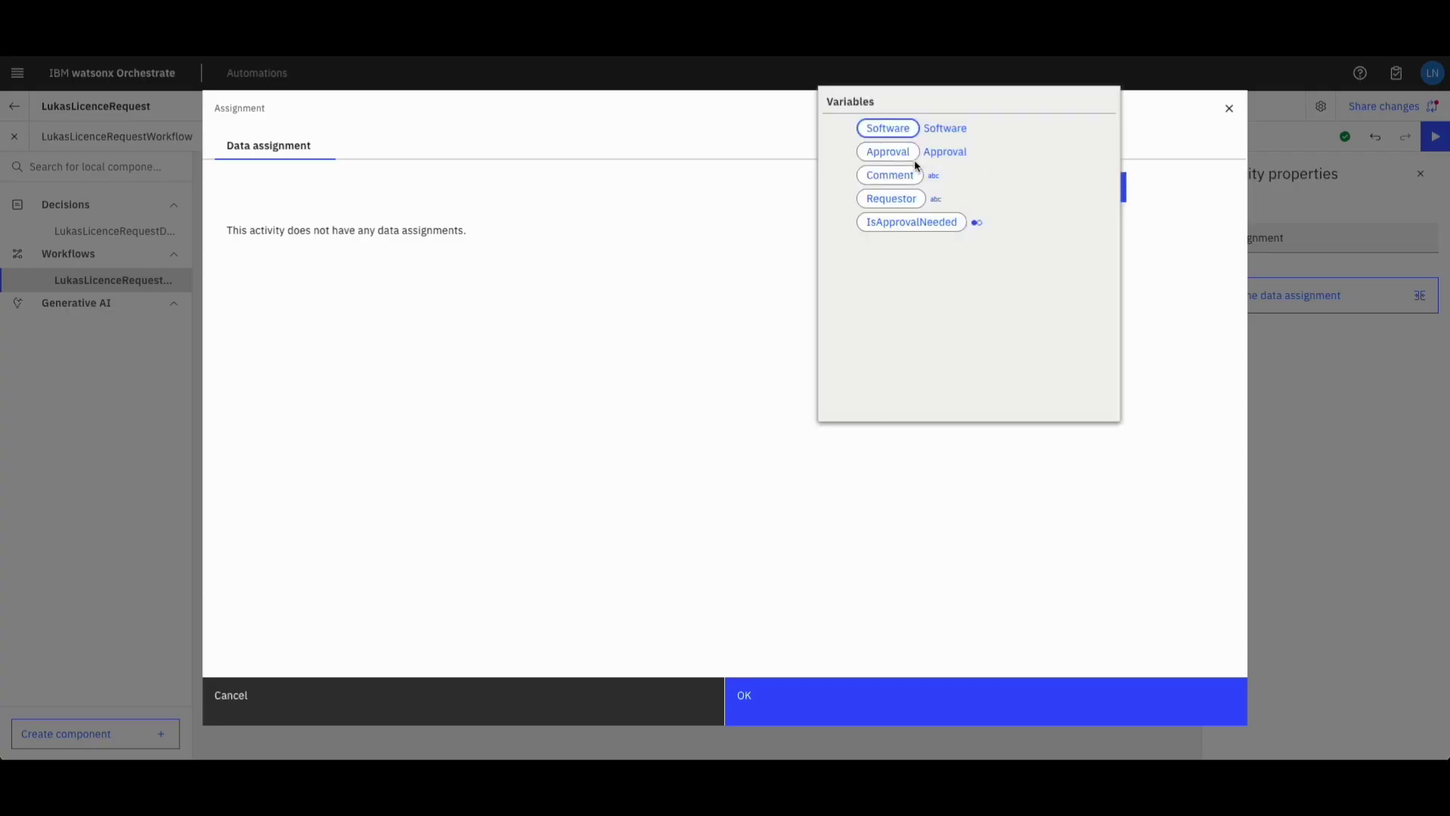
click(888, 152)
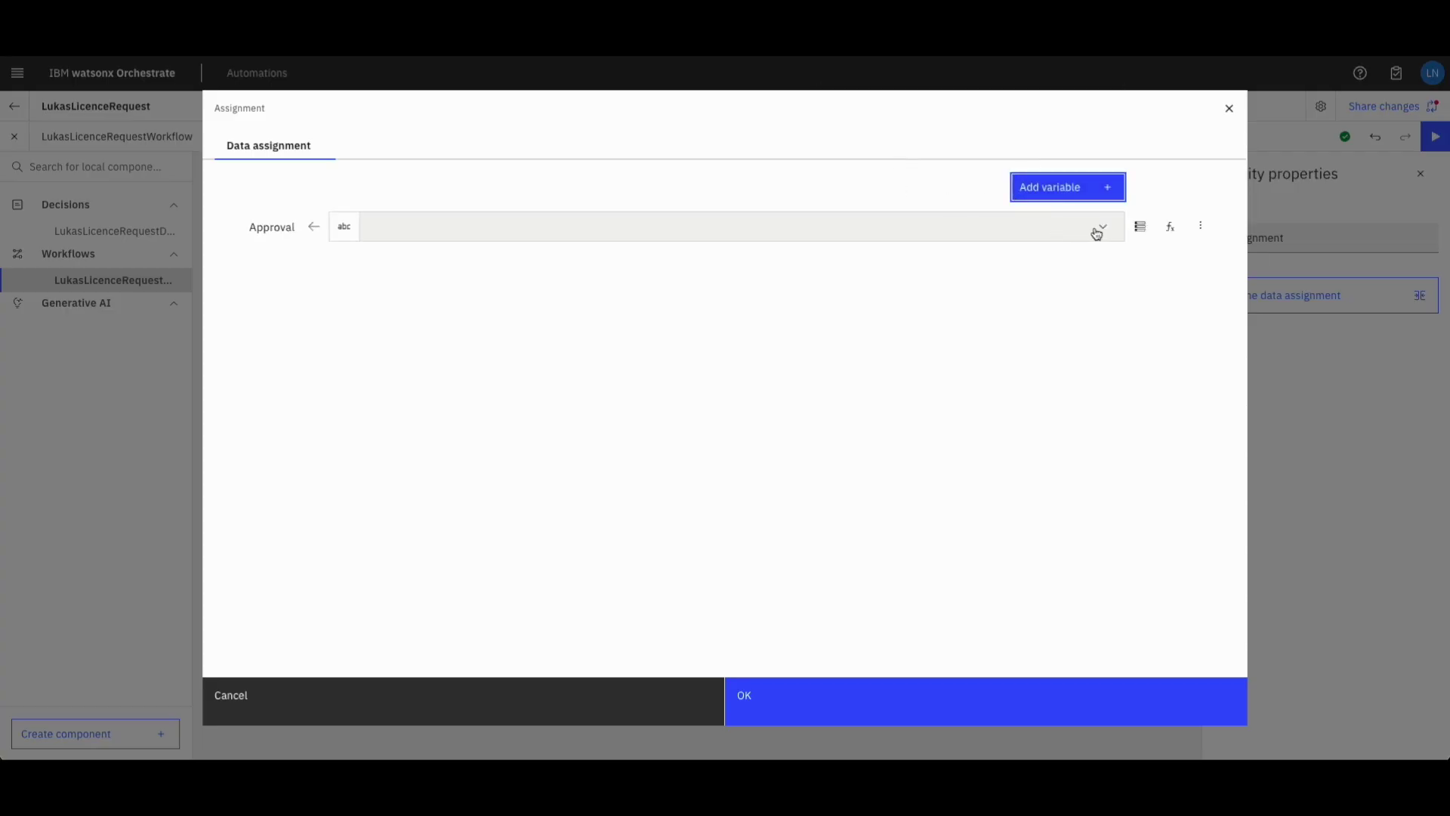
click(1084, 190)
click(880, 154)
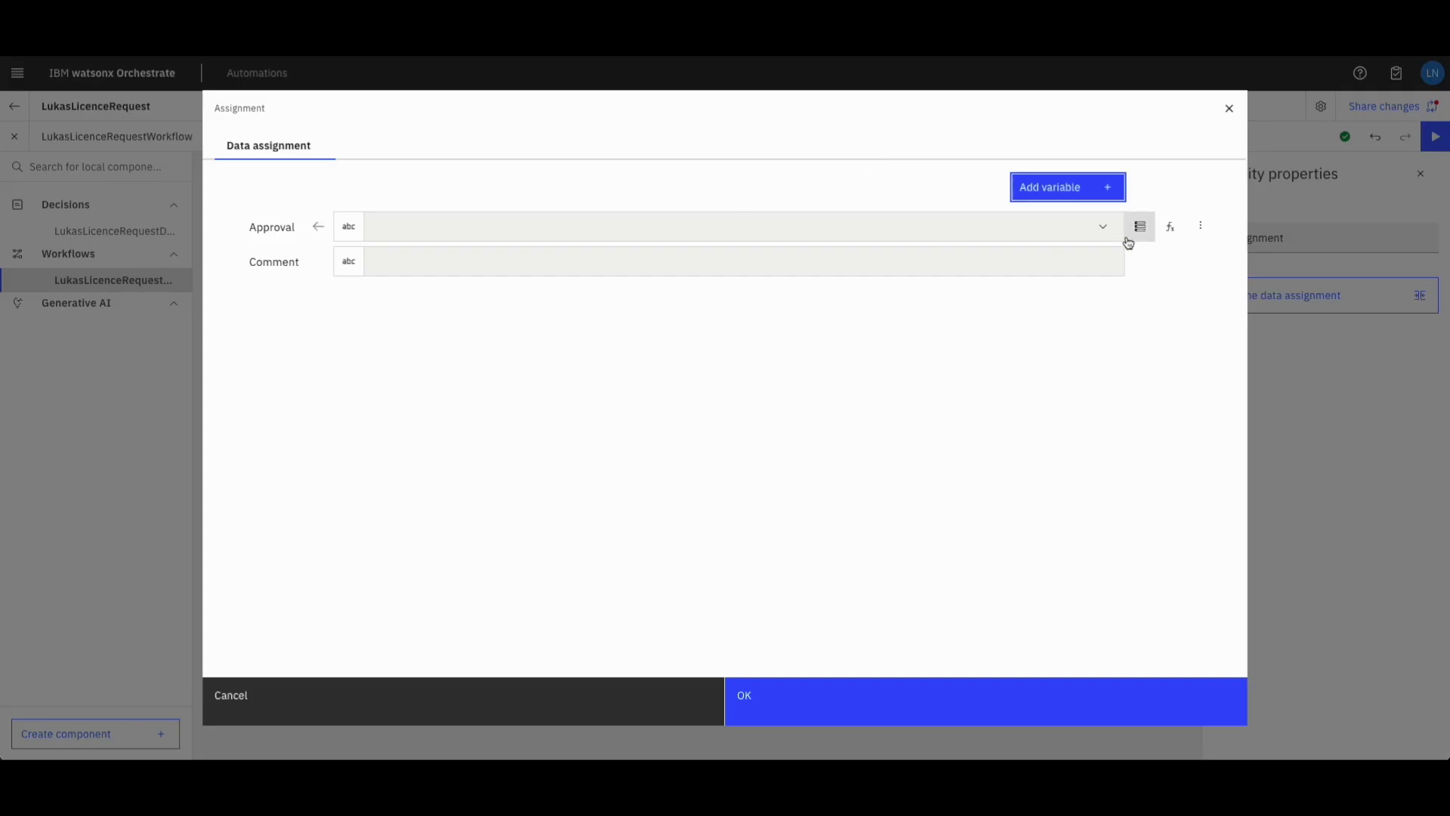
- Assign Approve to the Approval variable and "Auto Approved by system" to the Comment variable, and confirm the data assignment
click(1104, 229)
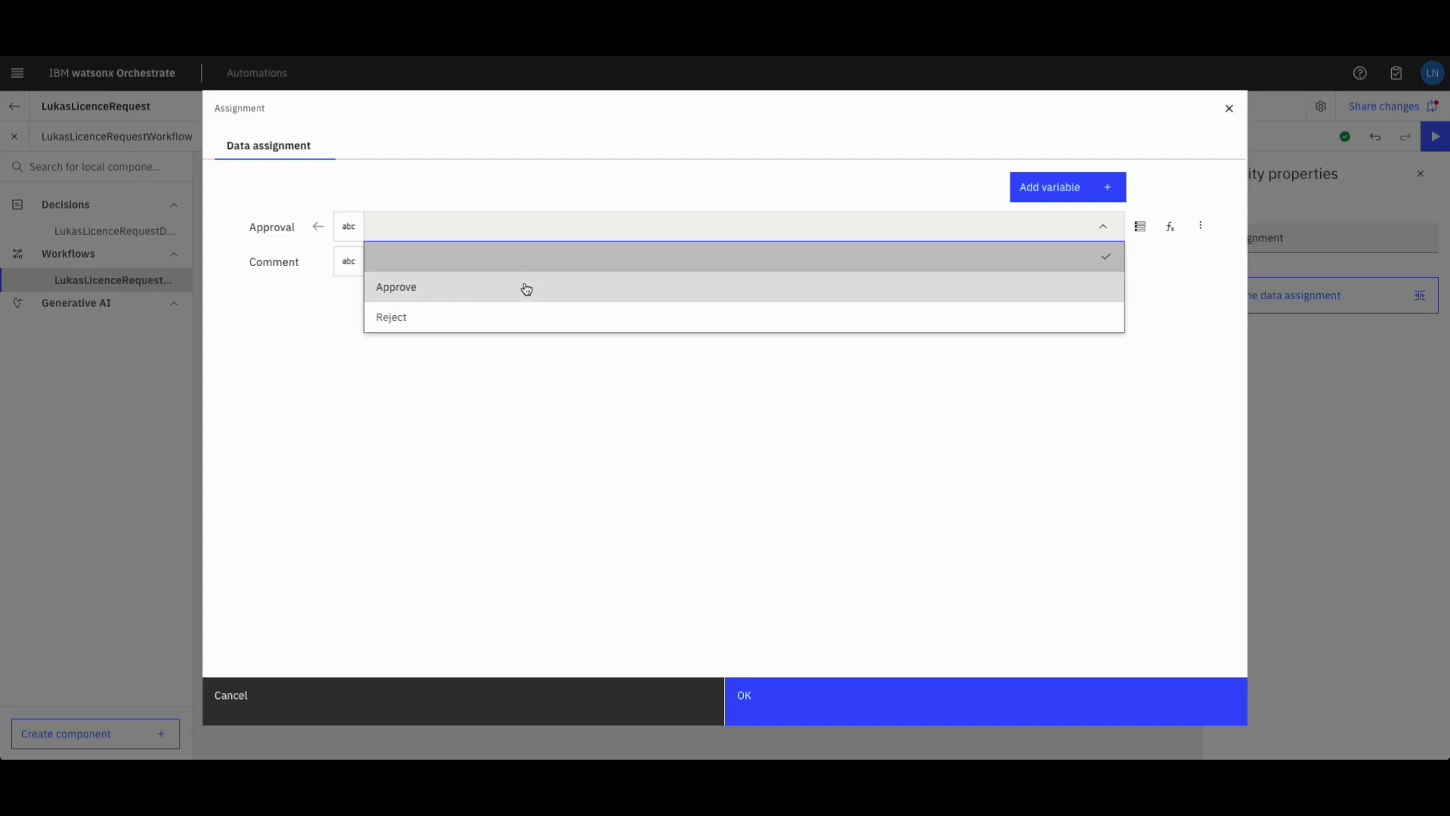
click(451, 291)
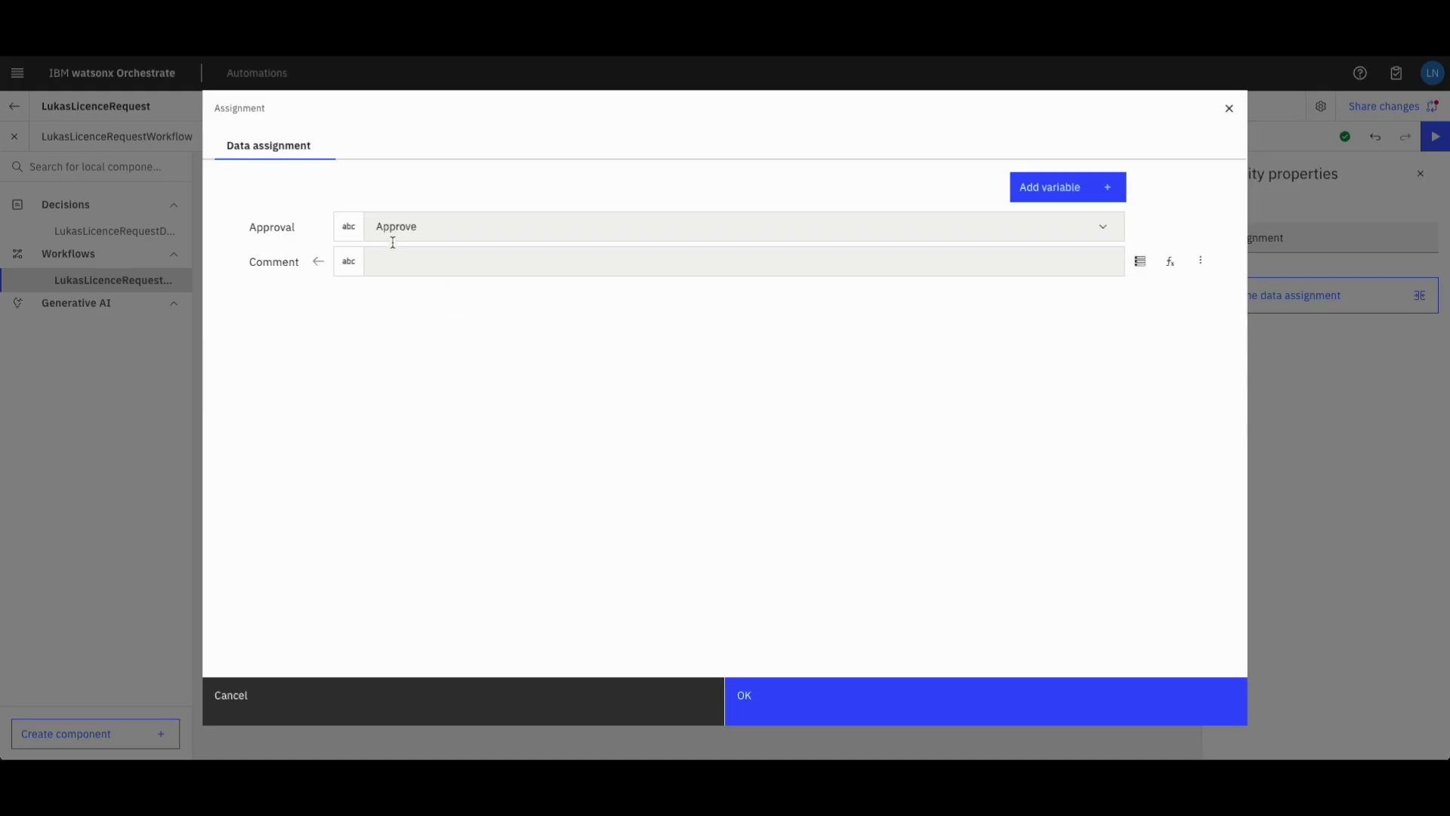
click(424, 264)
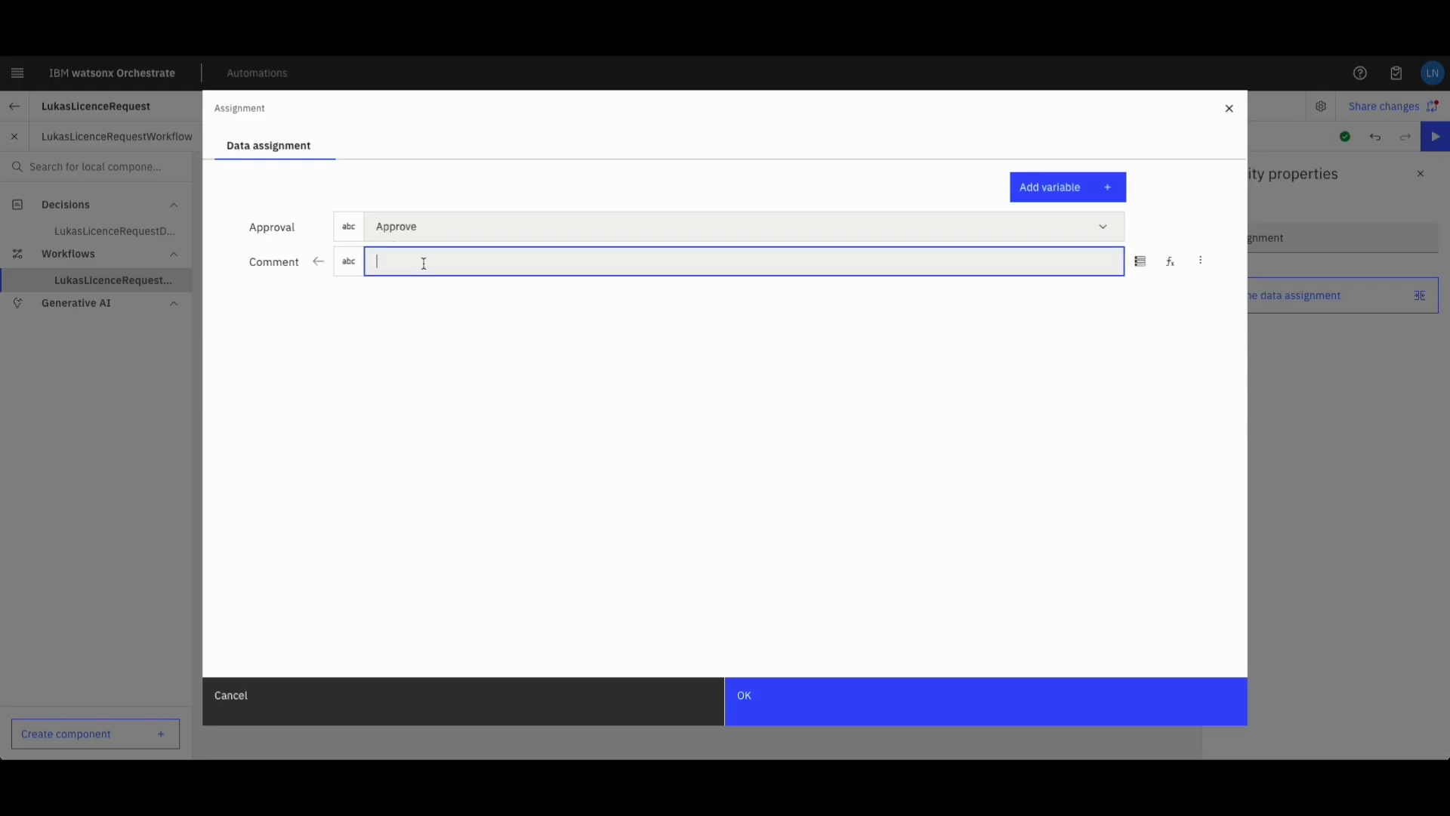
text(AAuto Approved by system)
click(704, 365)
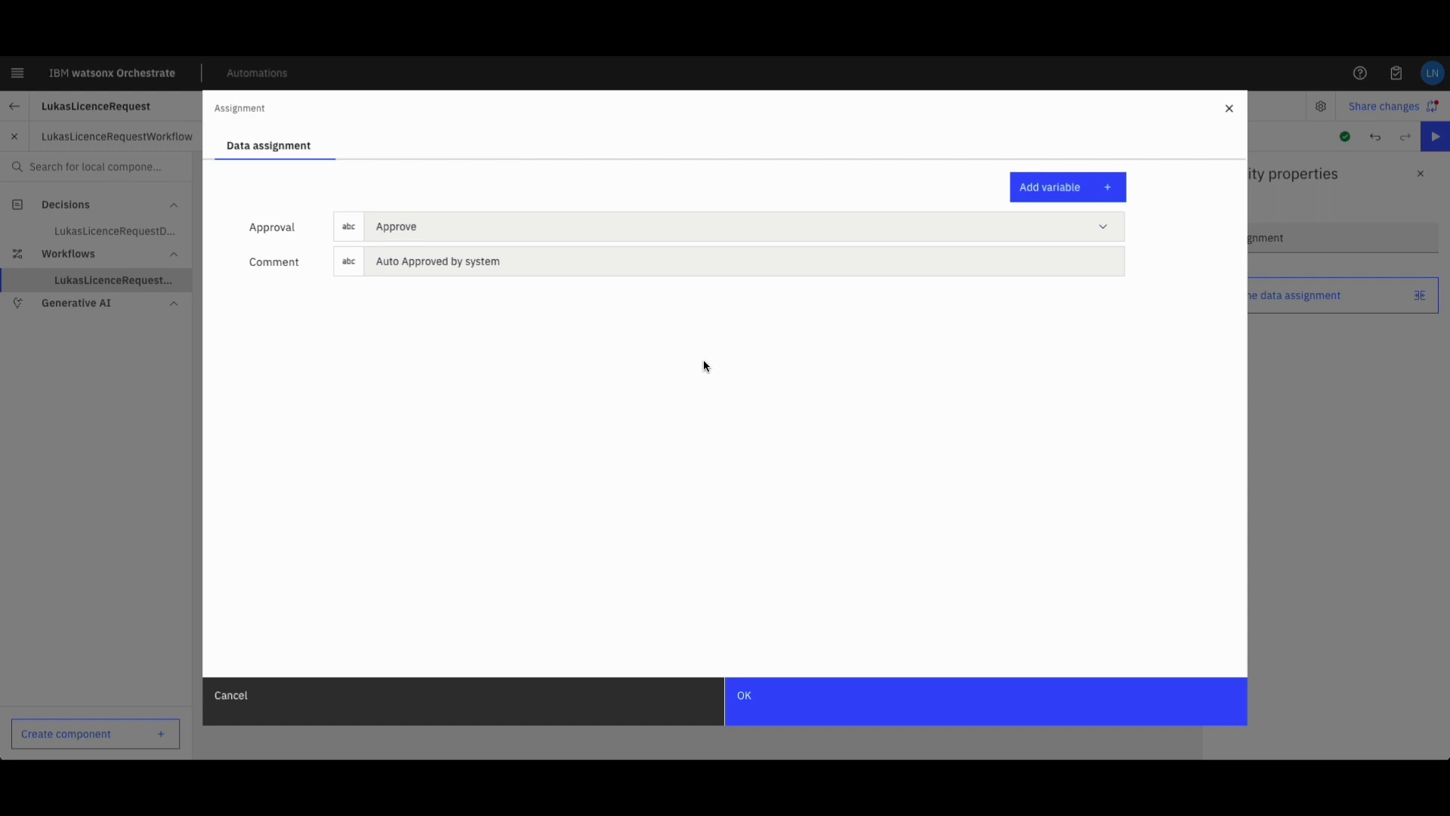
click(786, 699)
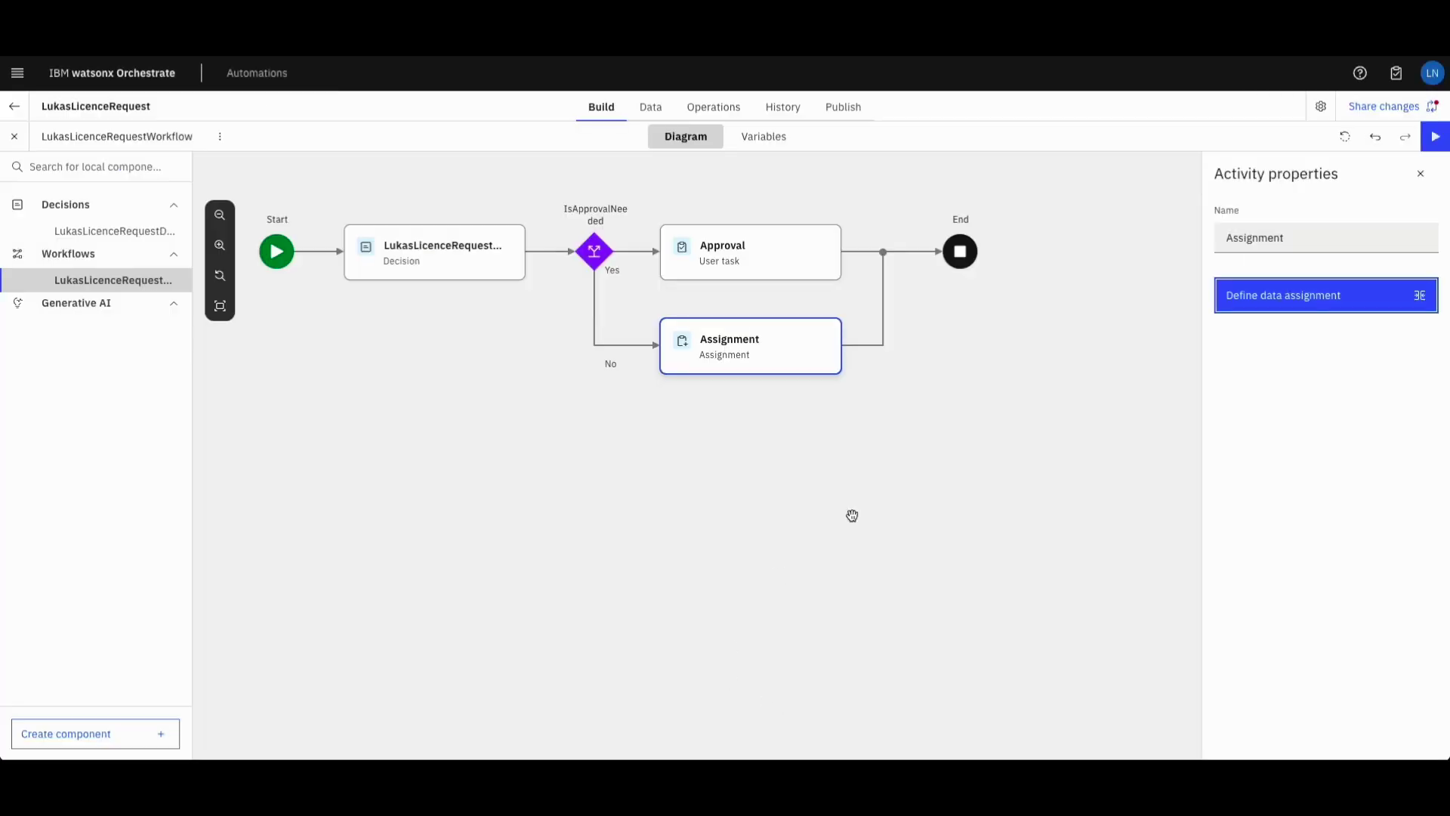
click(1029, 459)
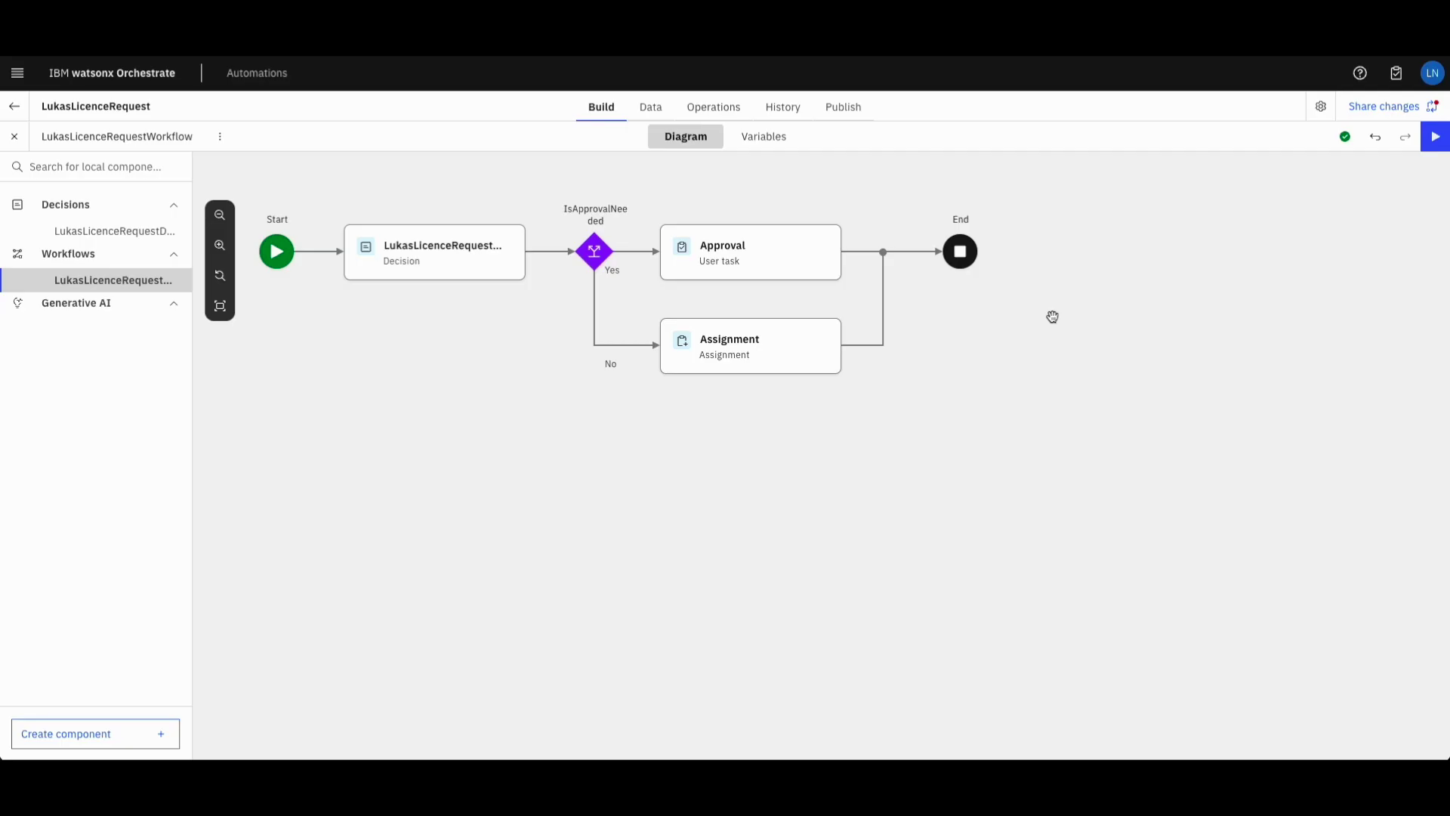
- Share the LukasLicenceRequestDecision and LukasLicenceRequestWorkflow changes without a description, and return to the automation
click(1385, 106)
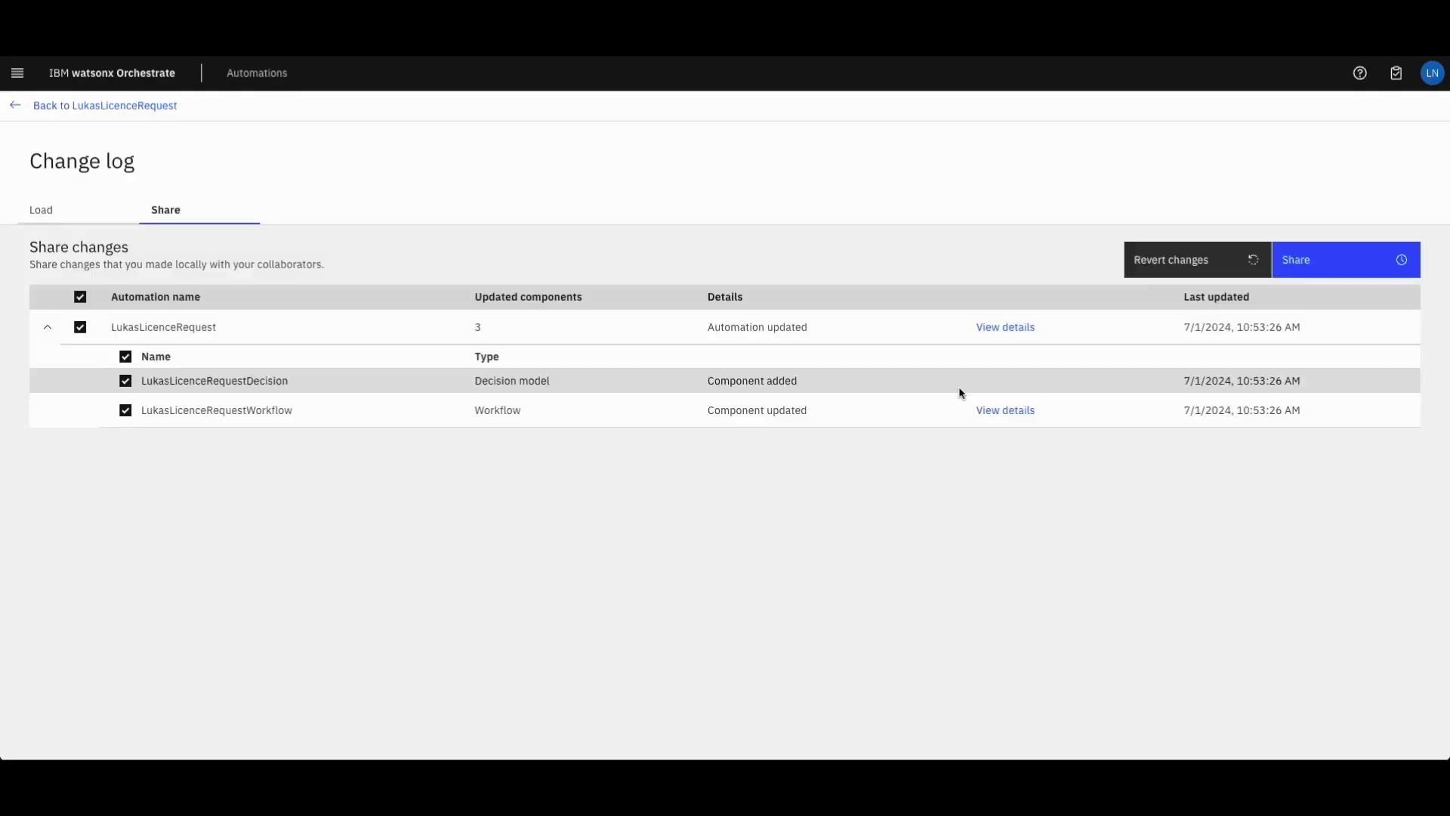
click(1303, 274)
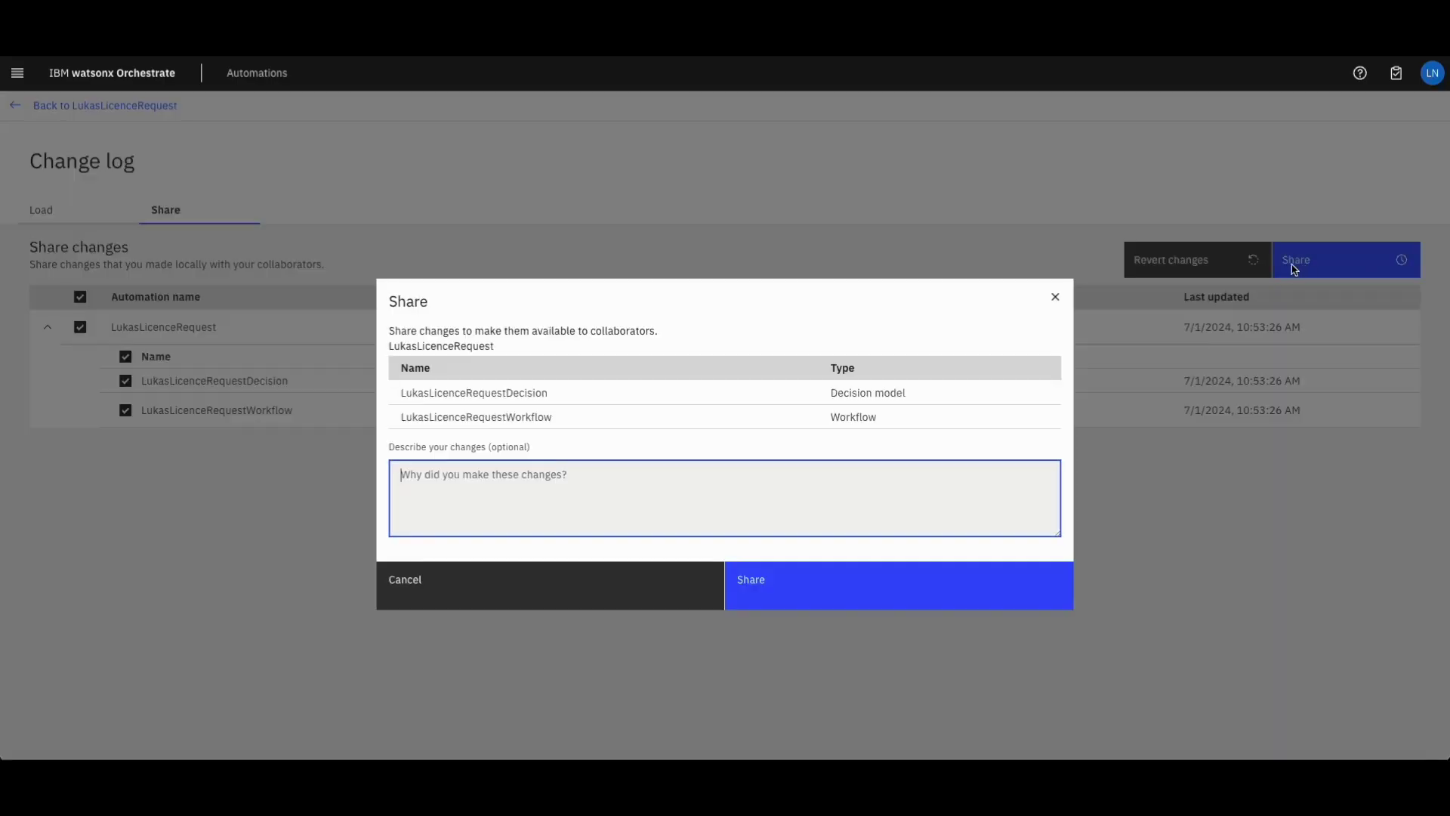
click(829, 587)
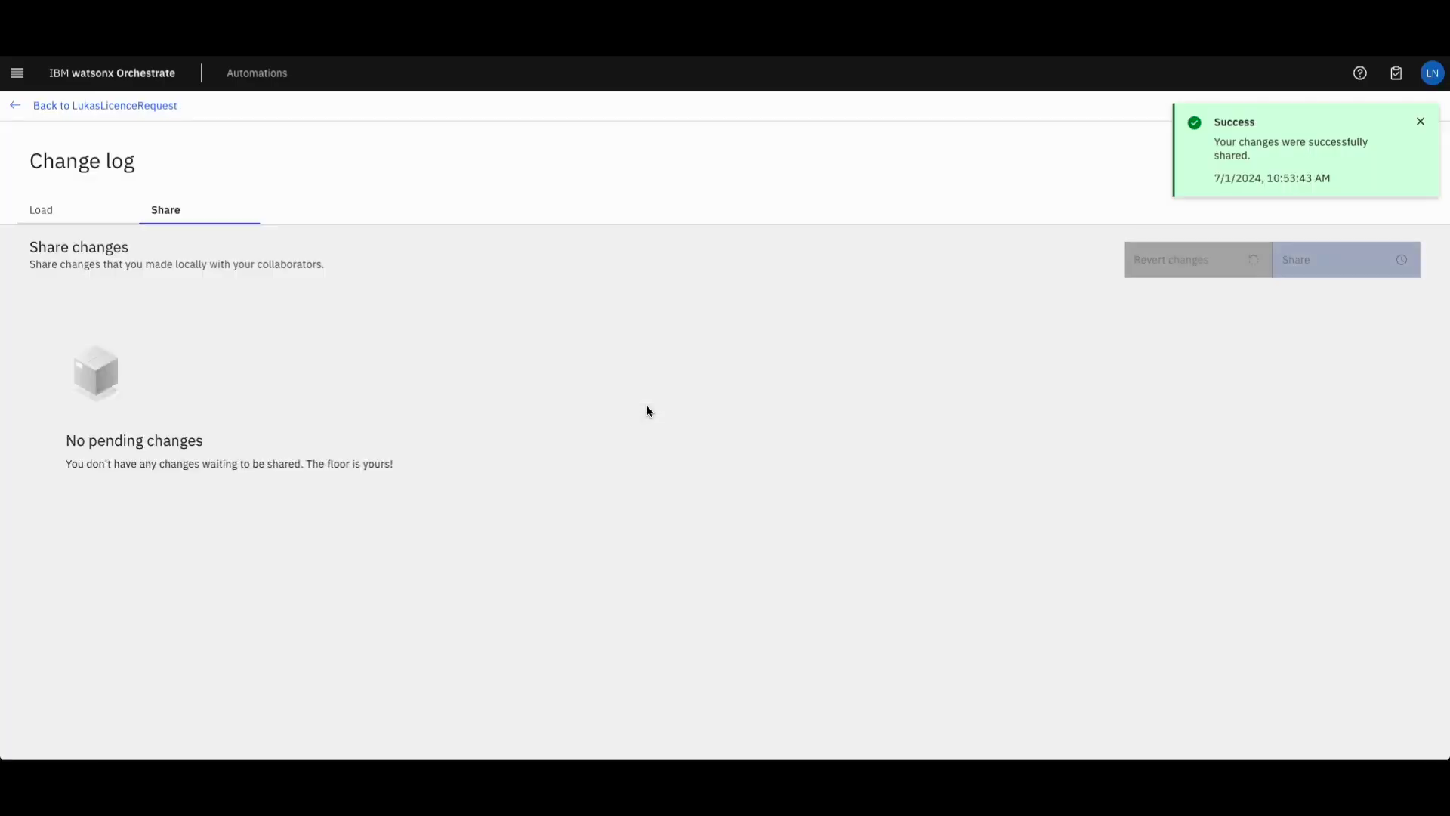
click(71, 105)
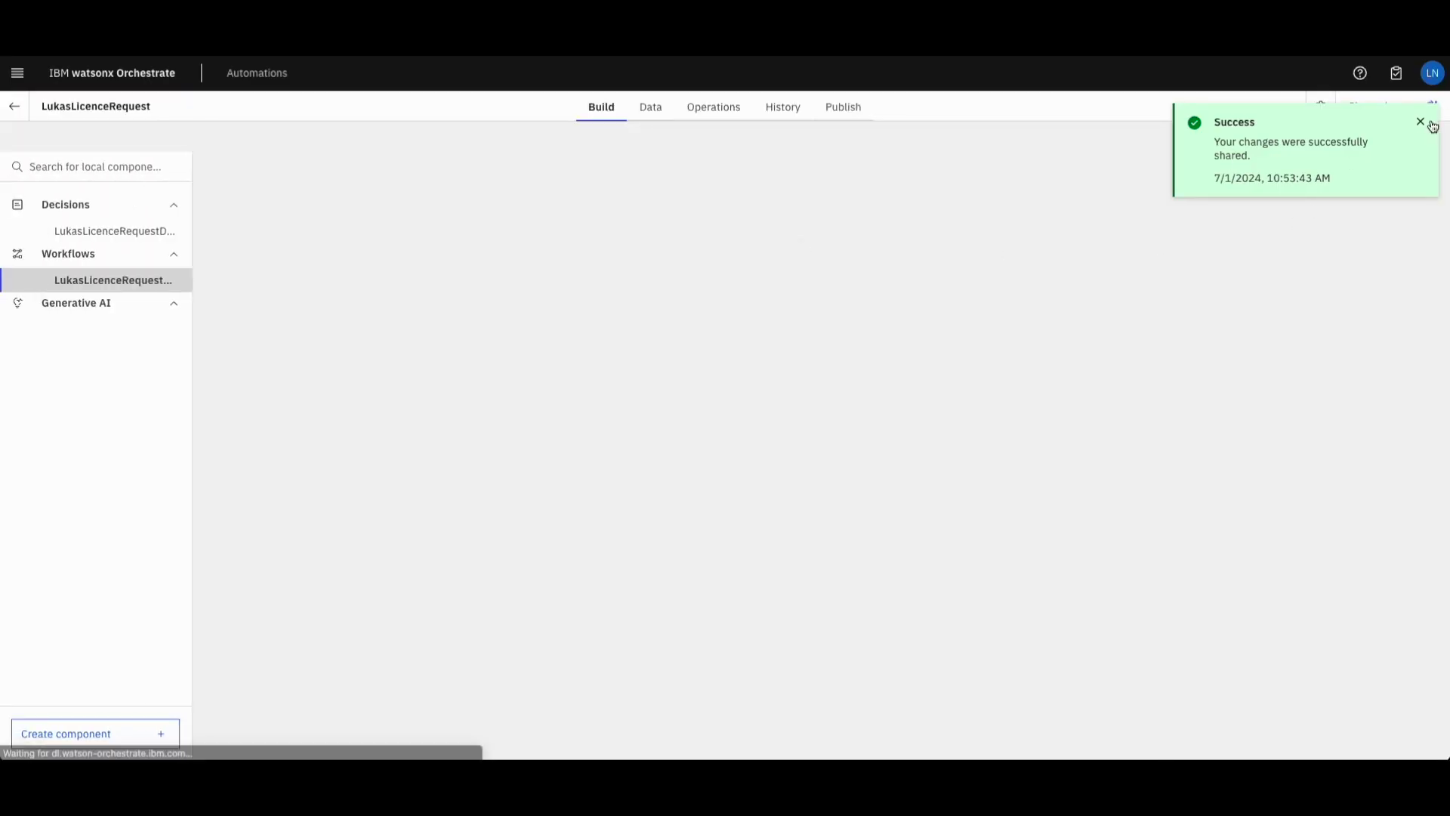
click(1427, 124)
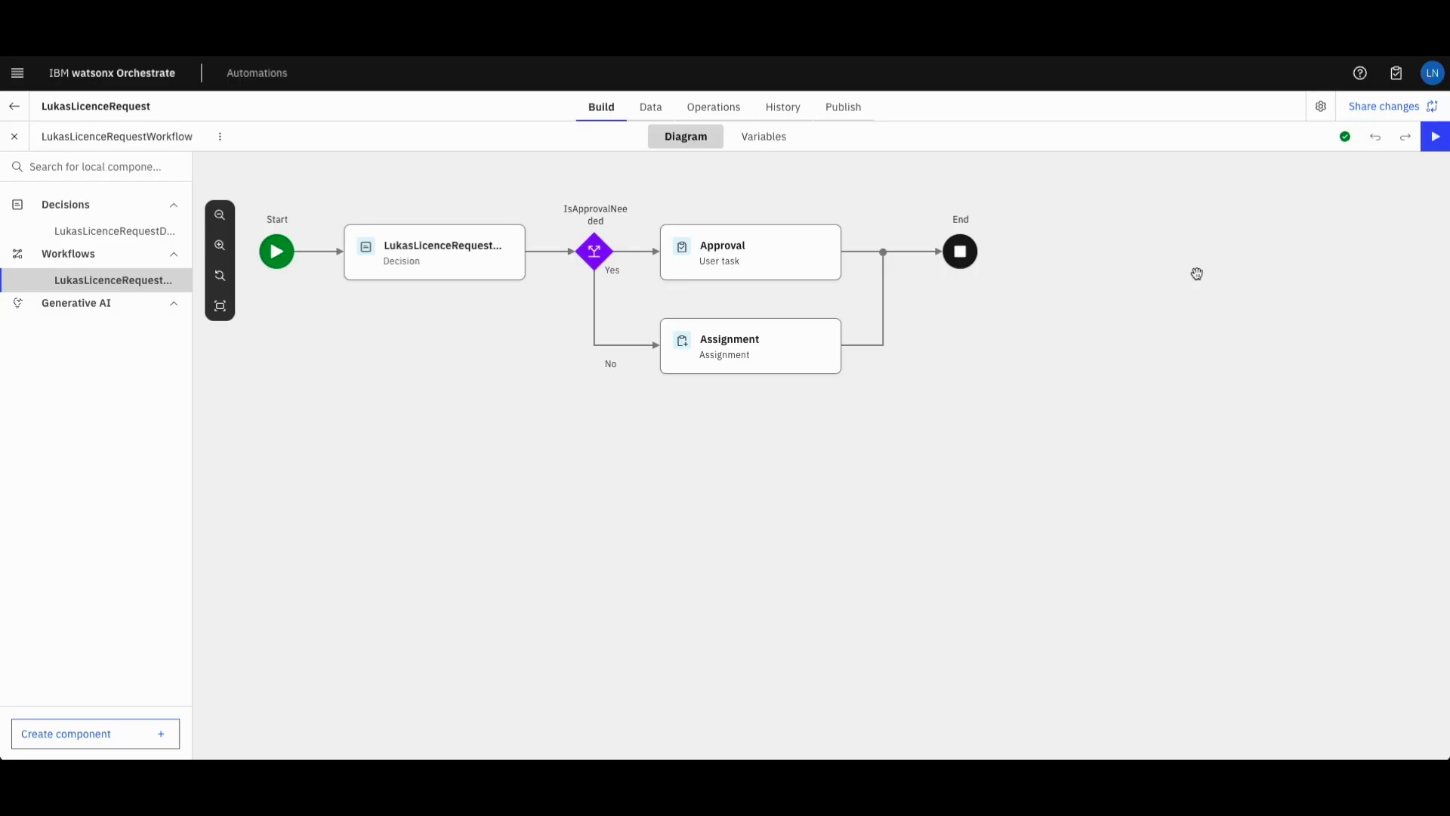
- Create version 2.0.0 from the most recent shared changes with the description "added decision"
click(782, 107)
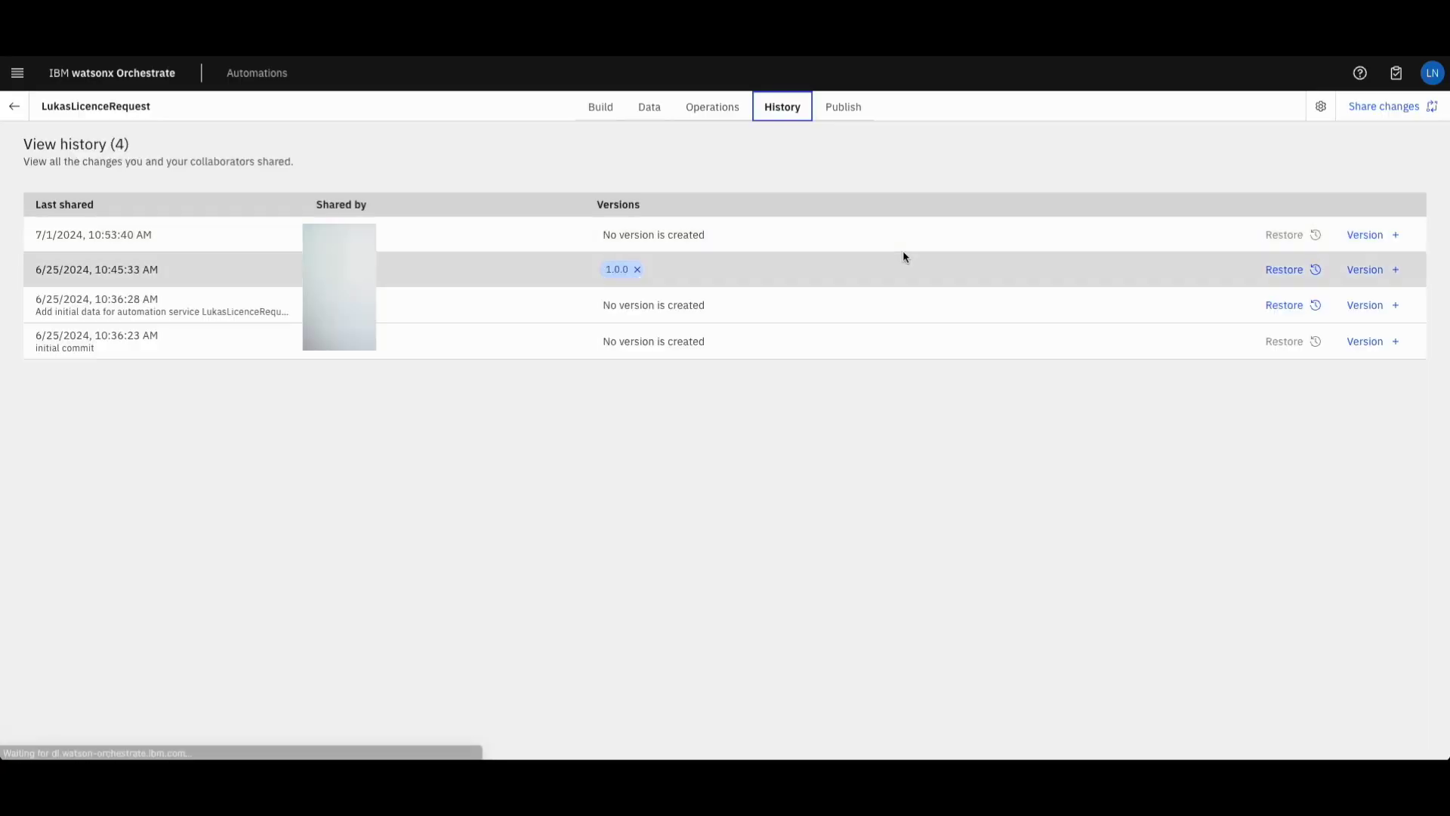
click(1392, 234)
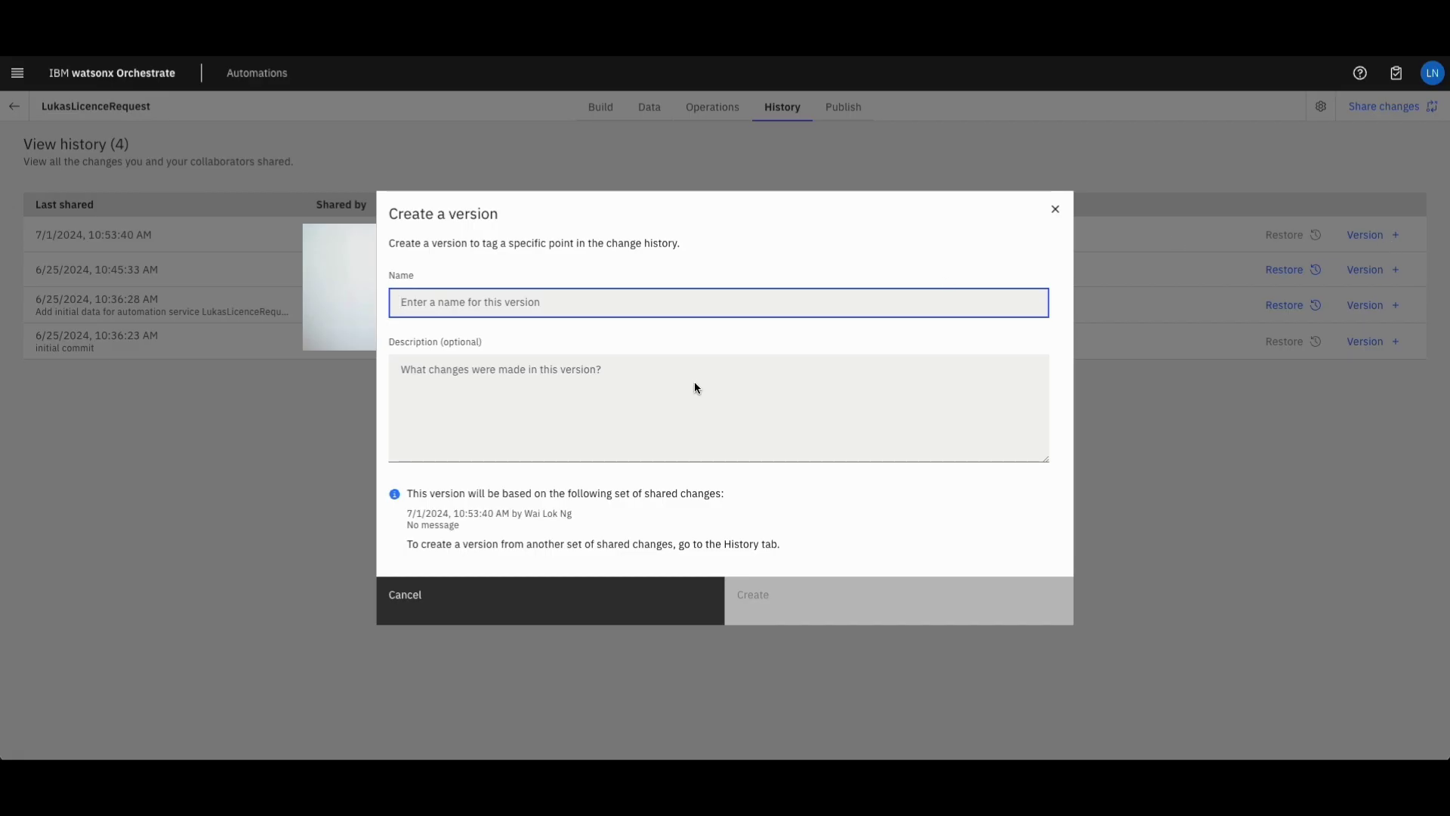
text(2.0.0)
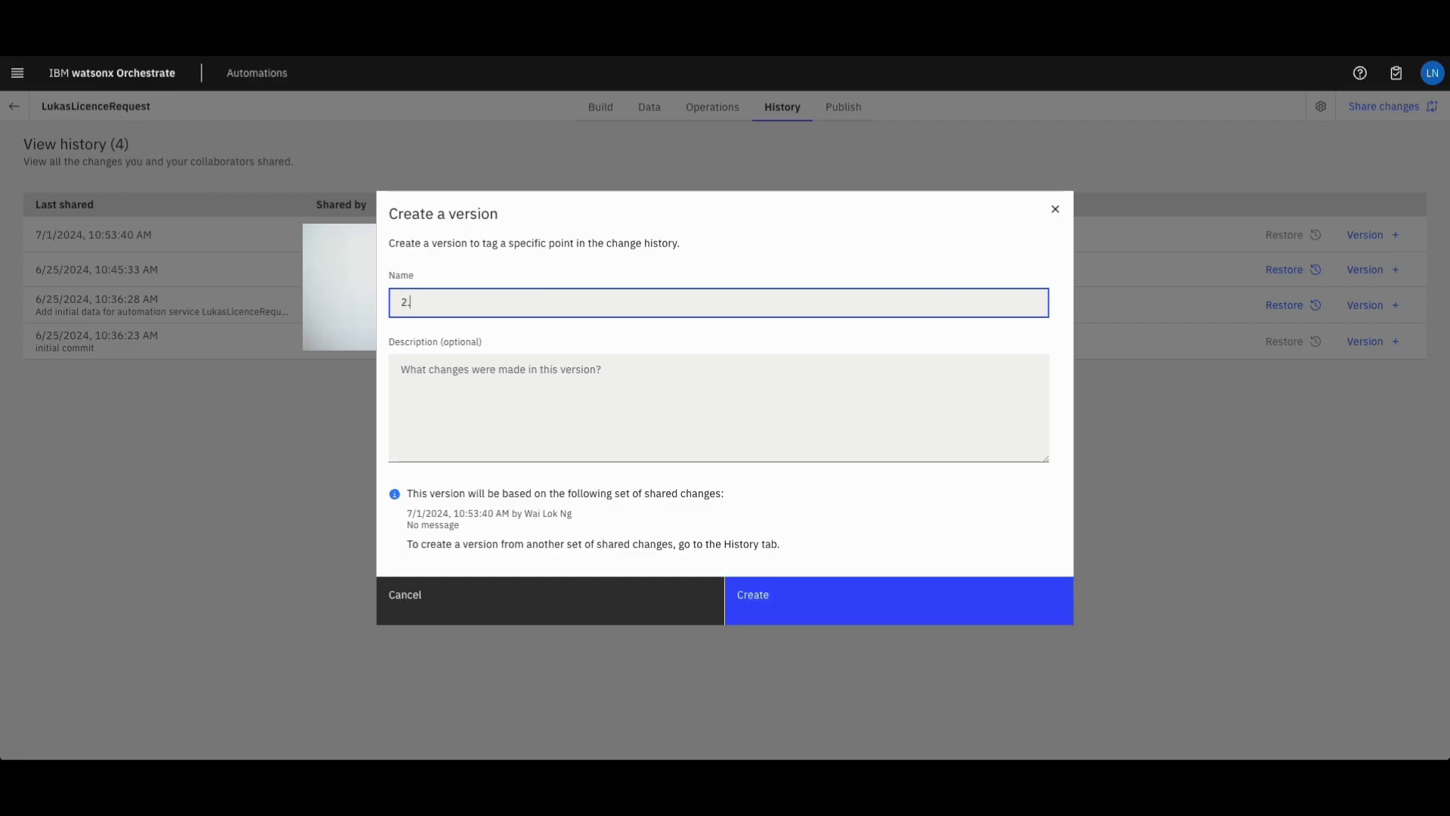
click(639, 384)
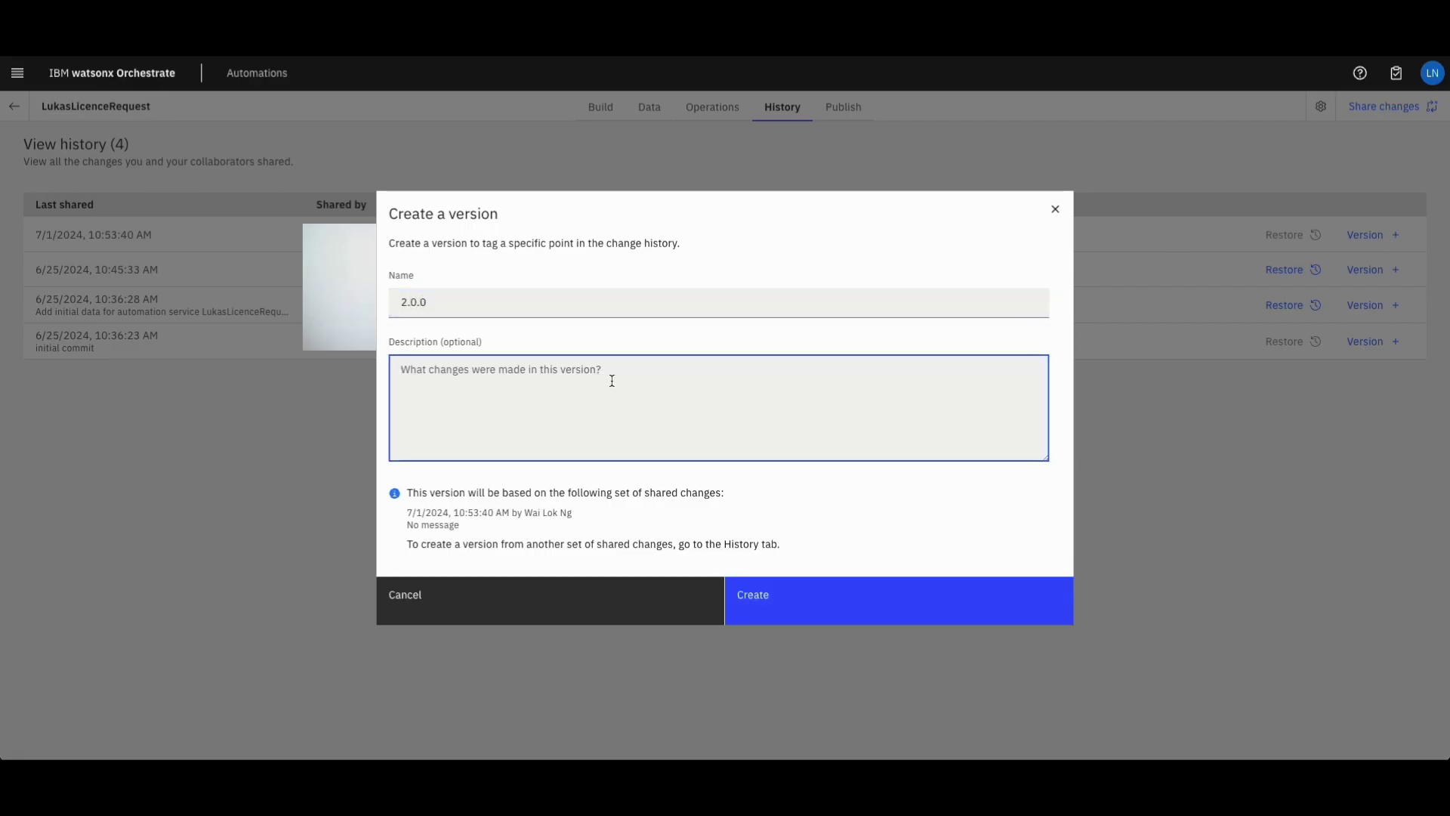
text(added)
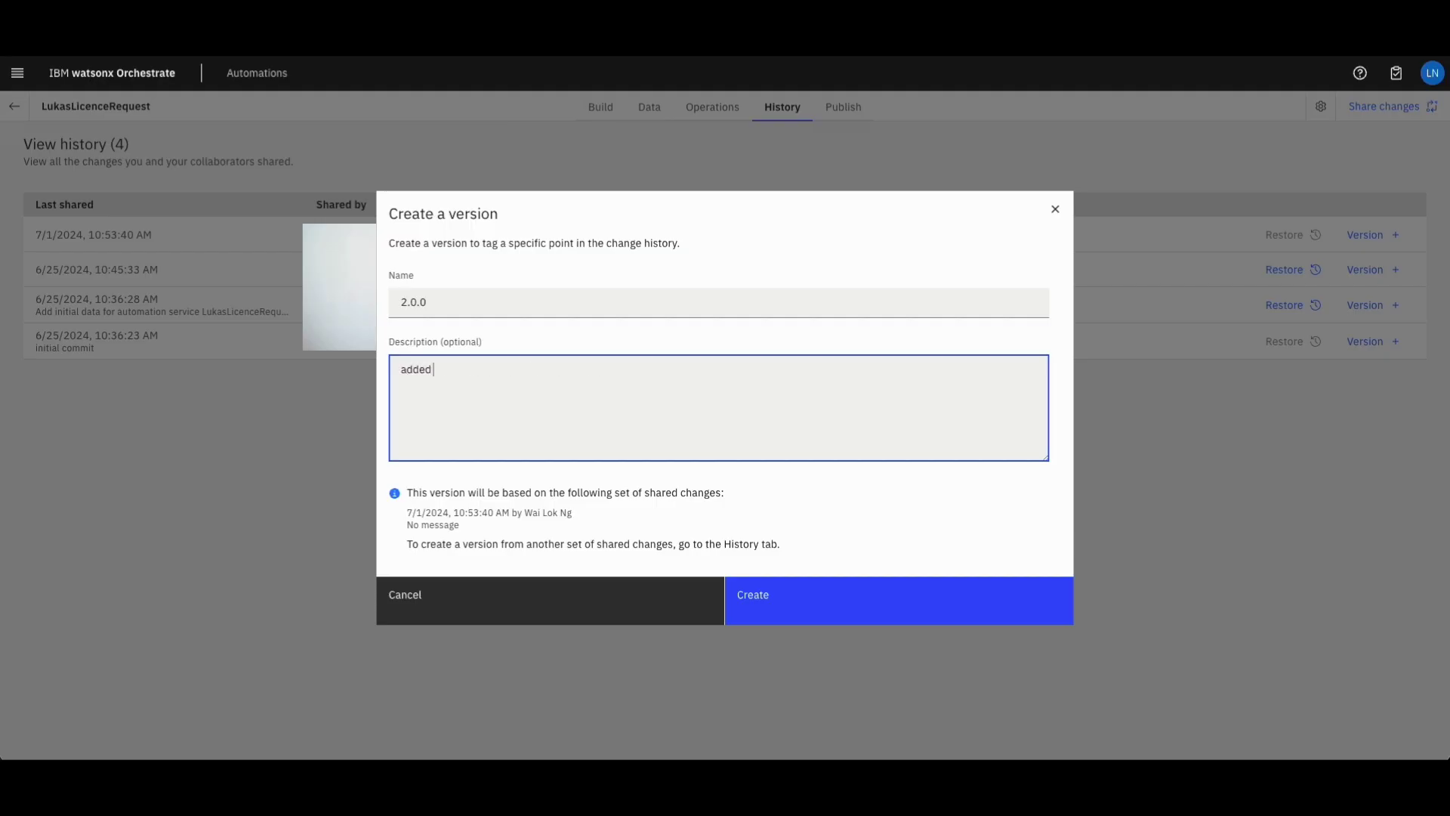
text( decision)
click(782, 608)
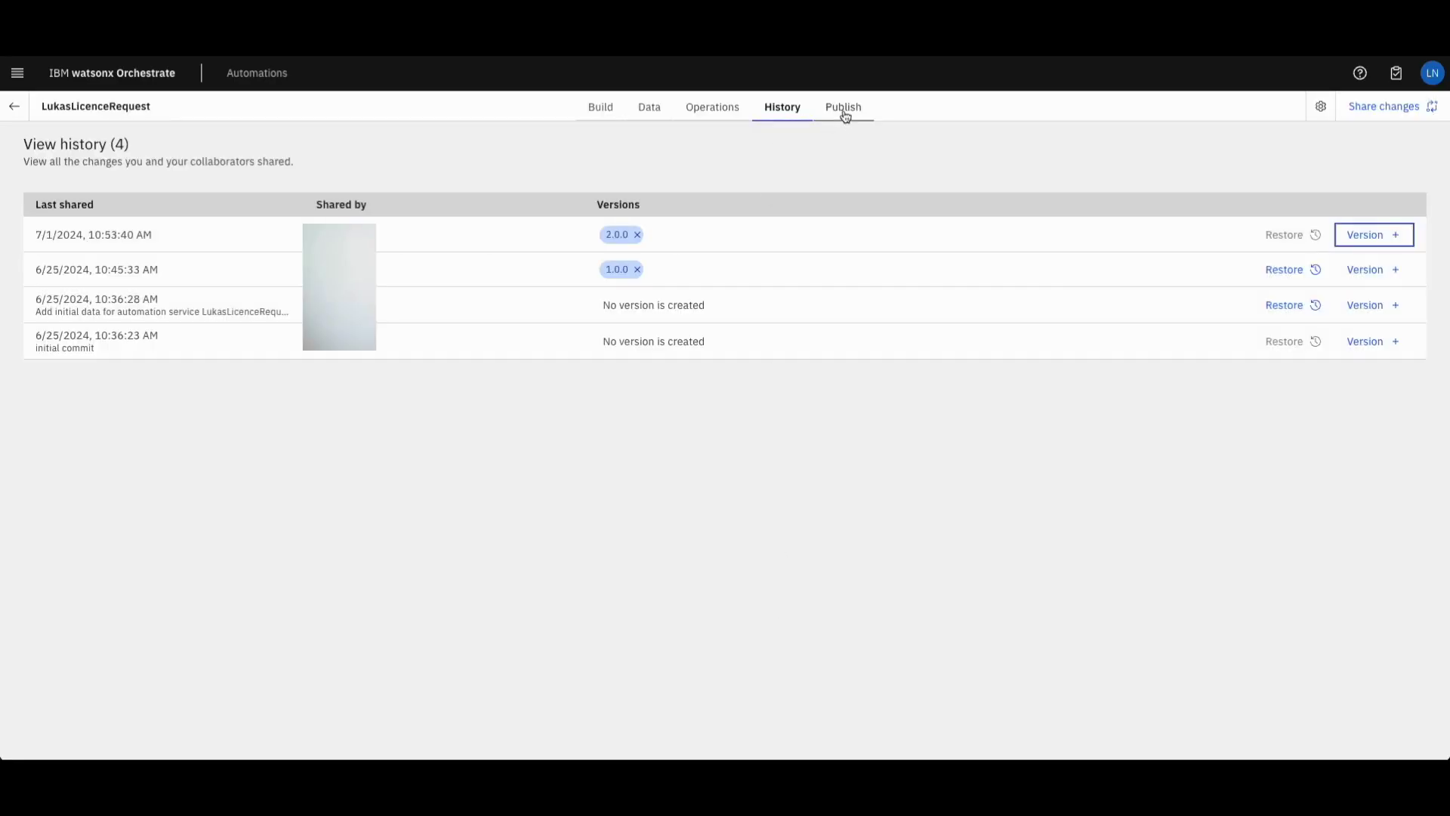
- Publish version 2.0.0 of the LukasLicenceRequest automation
click(844, 114)
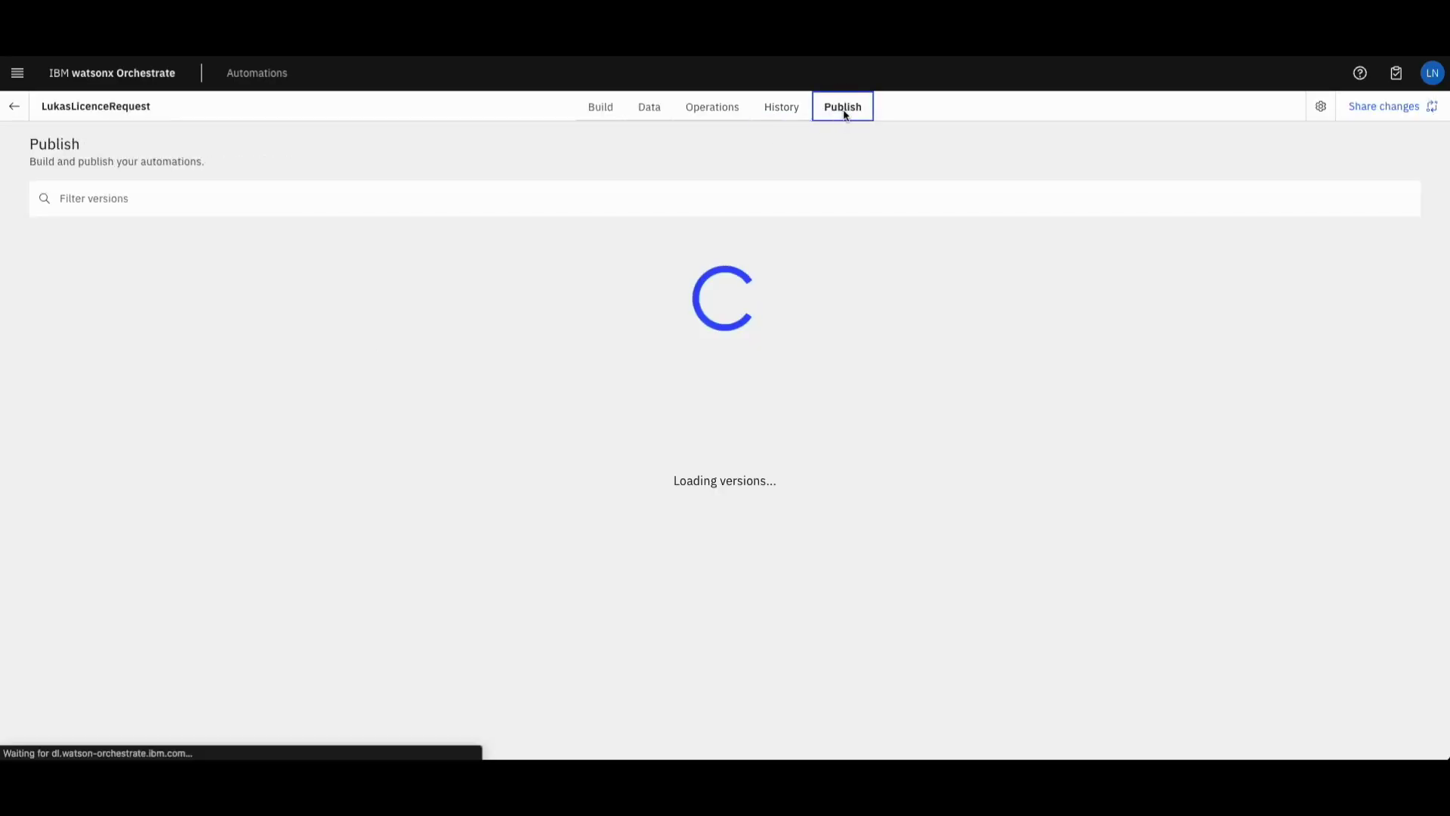
click(52, 278)
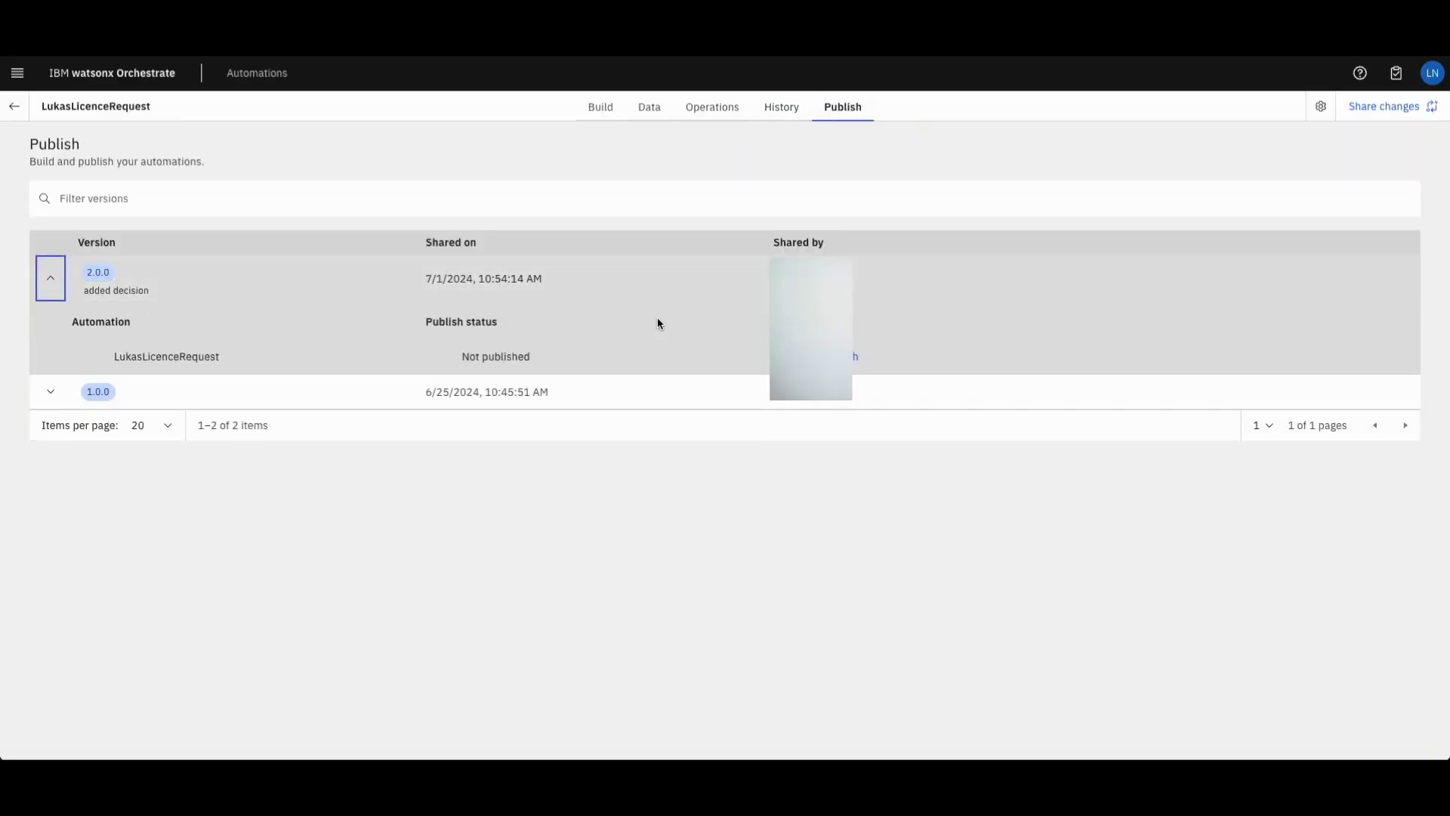
click(857, 356)
click(797, 455)
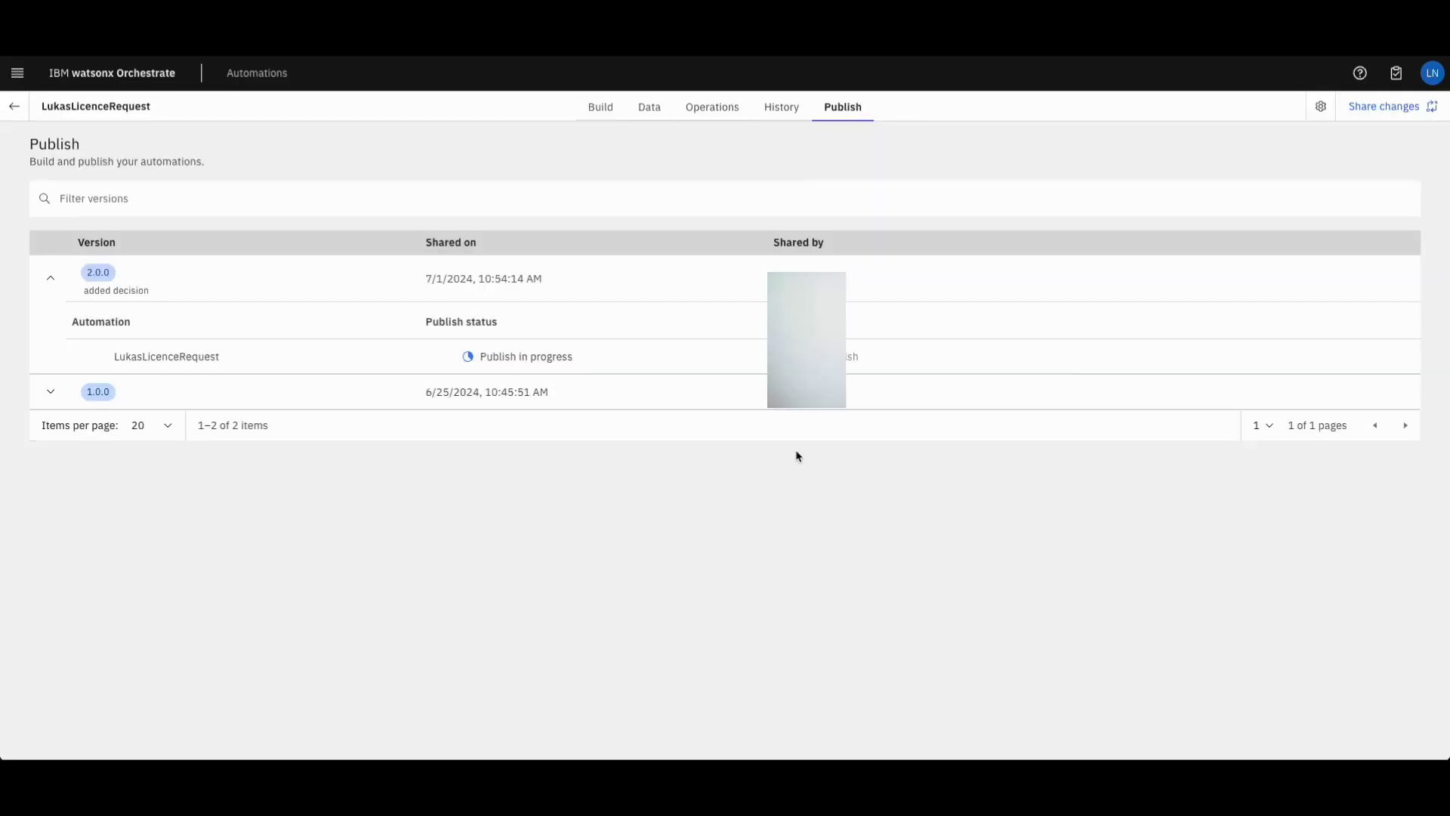
- Find the LukasLicenceRequestOps skill among the skills in Skill studio and open it for enhancement
click(18, 72)
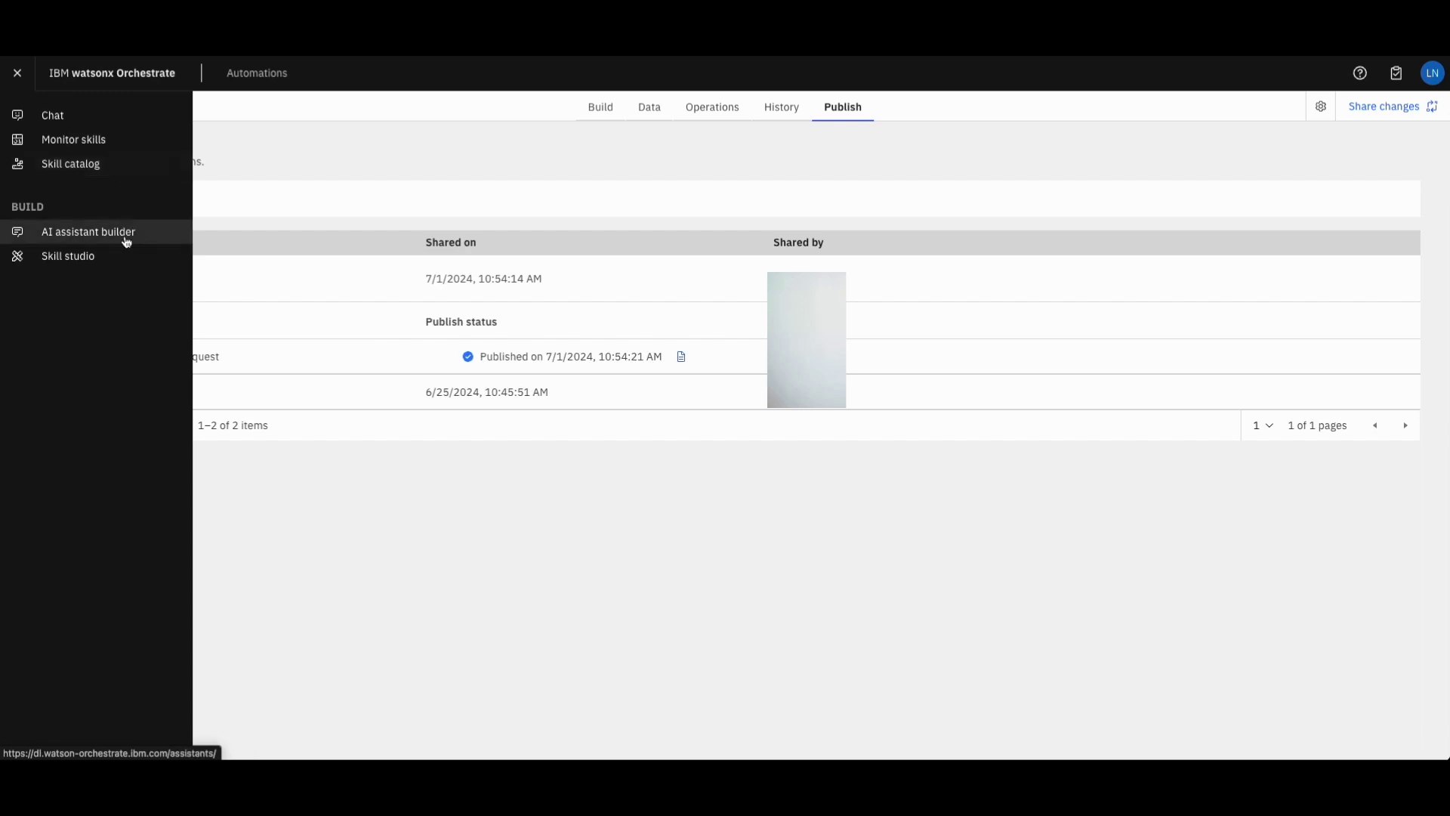
click(69, 252)
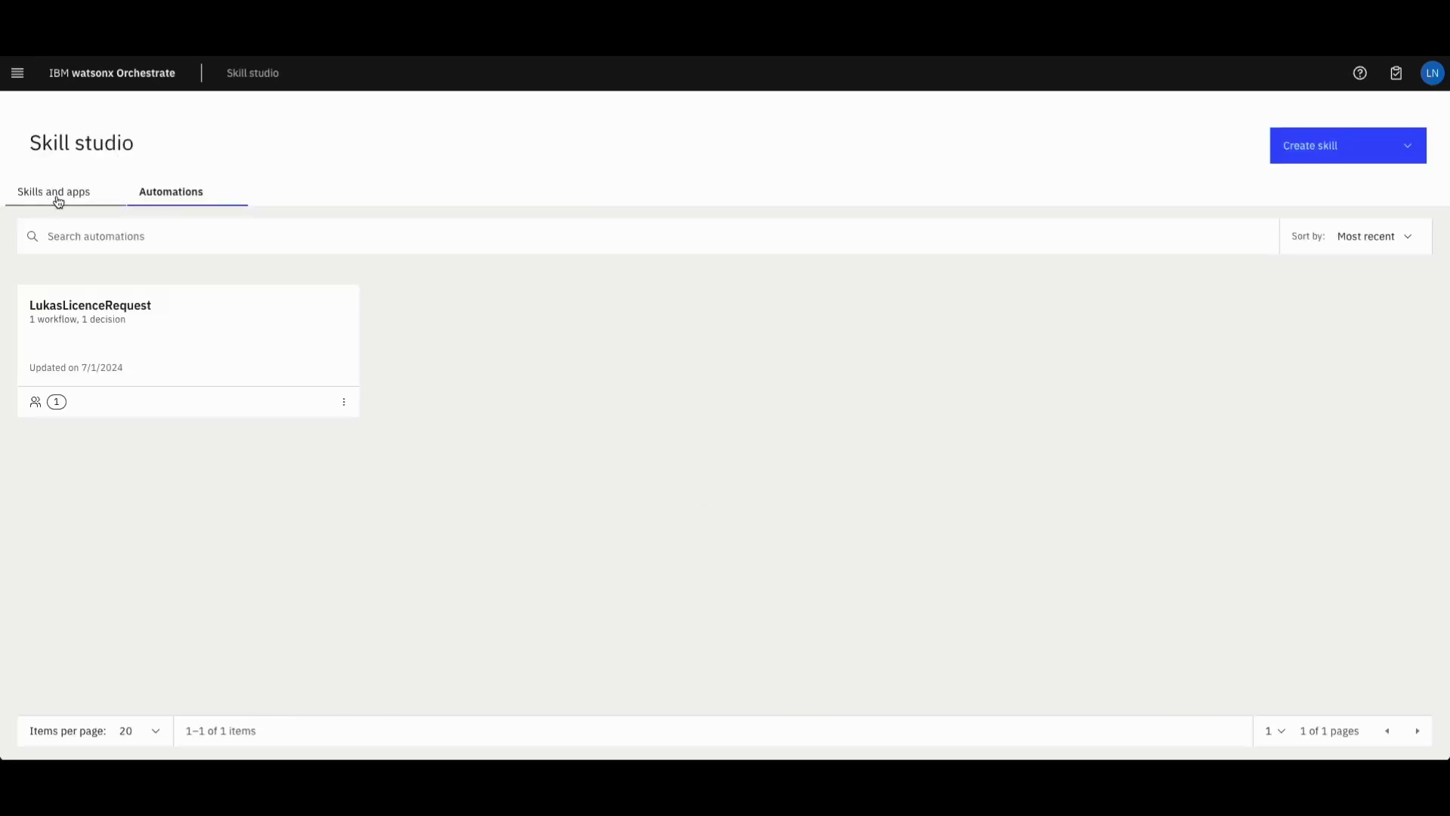
click(58, 200)
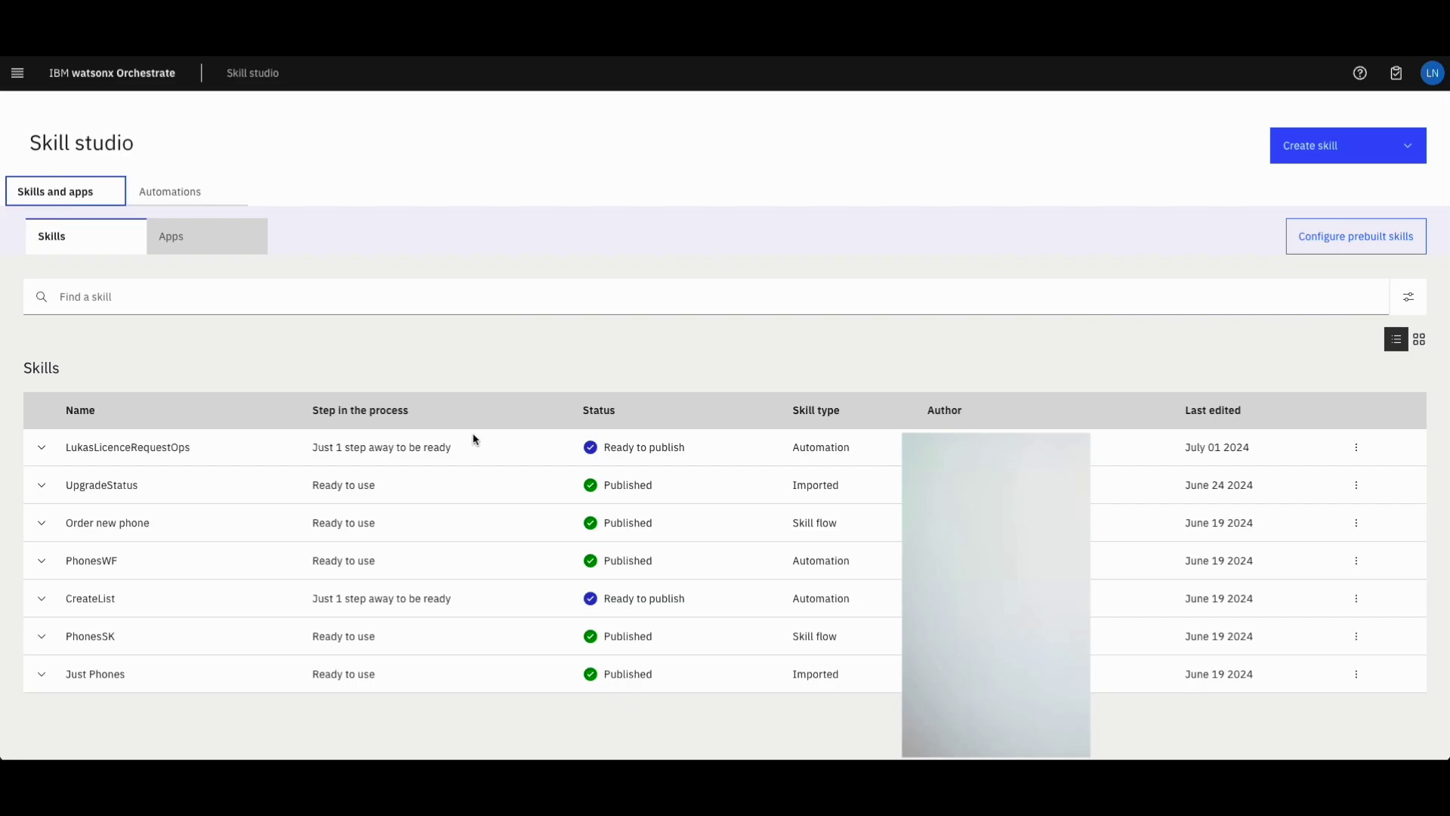
click(43, 451)
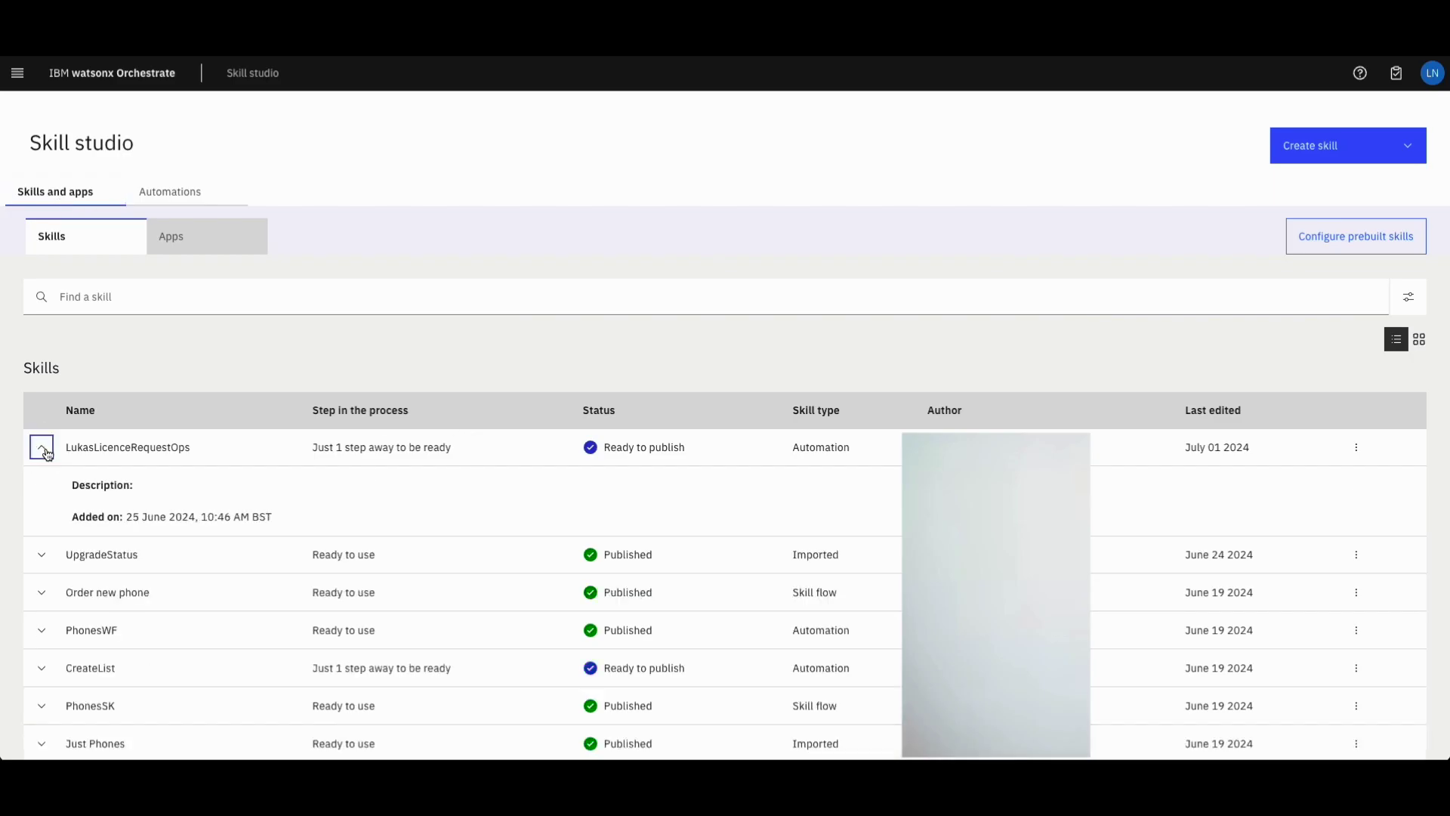
click(1360, 451)
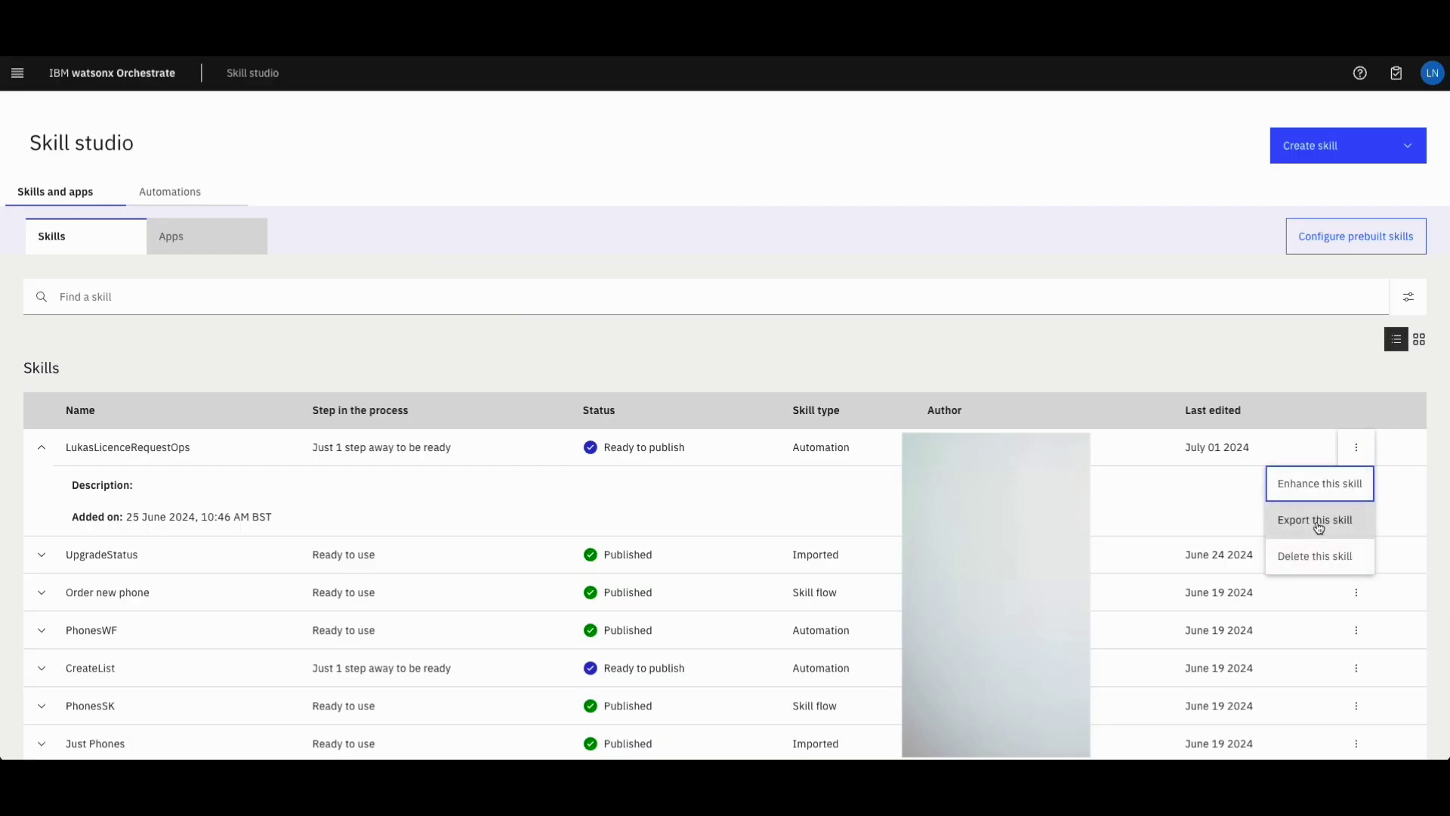
click(1307, 485)
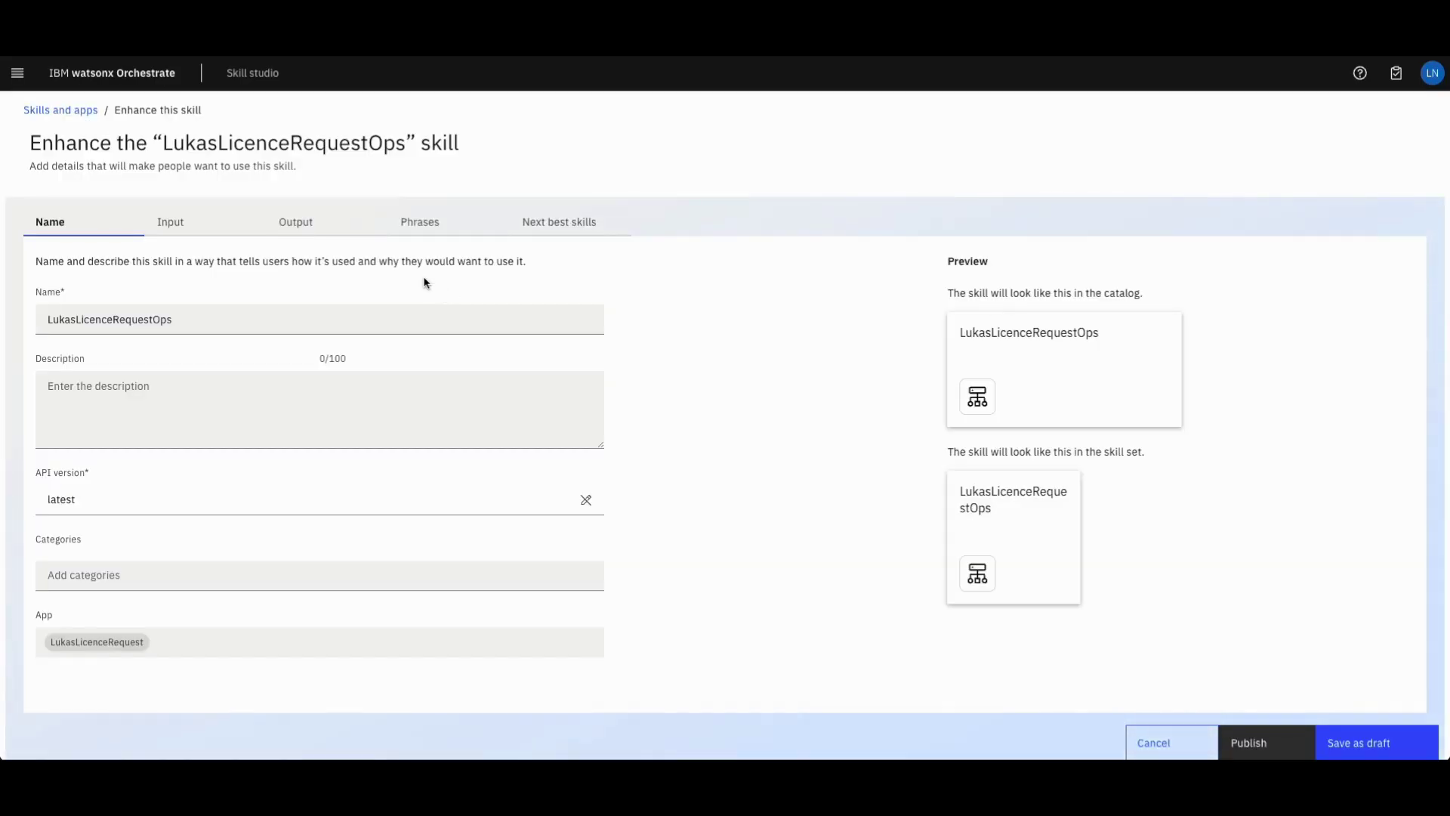
- Add the training phrase "Licence Request" to the LukasLicenceRequestOps skill and publish the skill
click(187, 228)
click(314, 234)
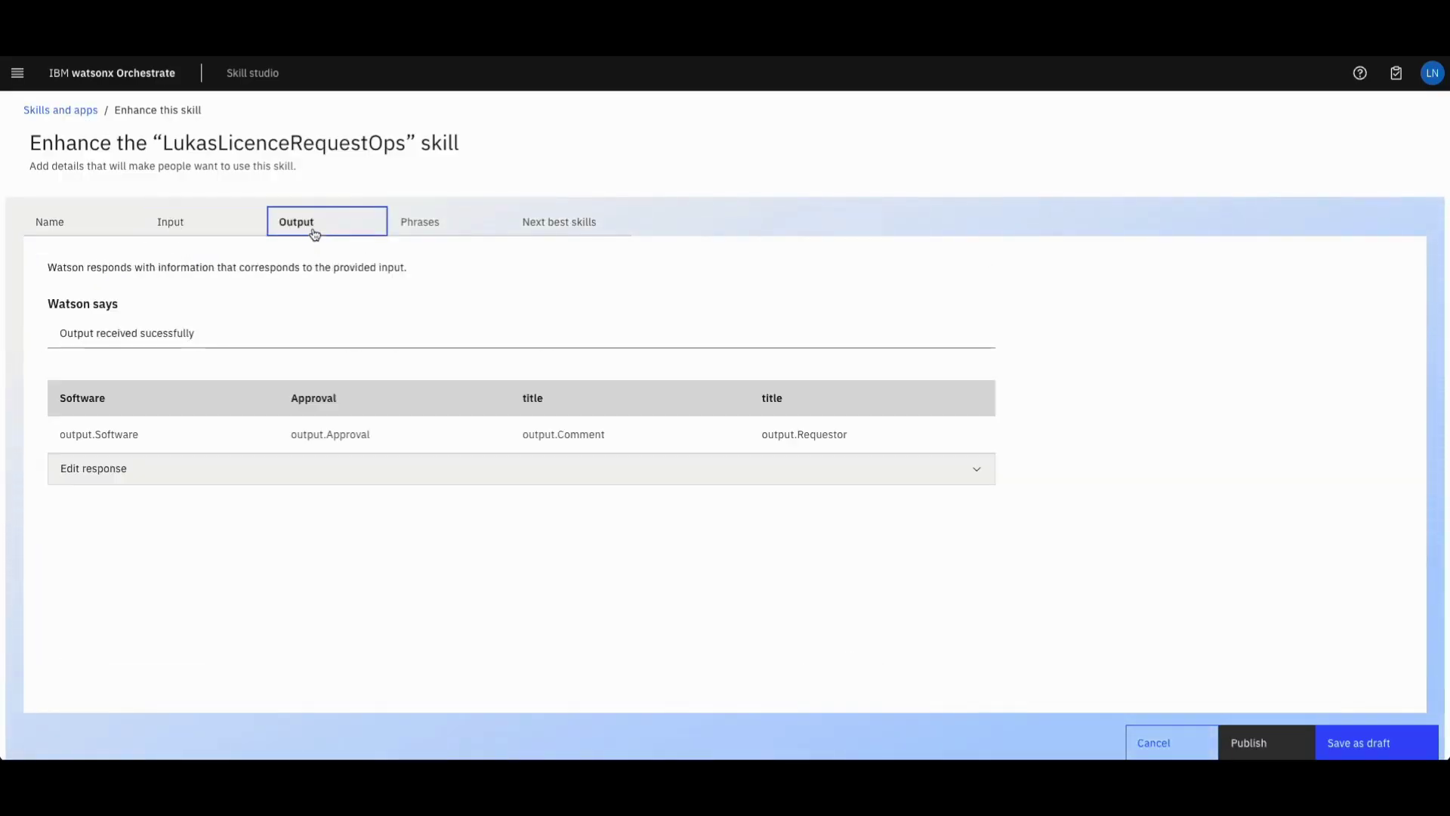
click(453, 226)
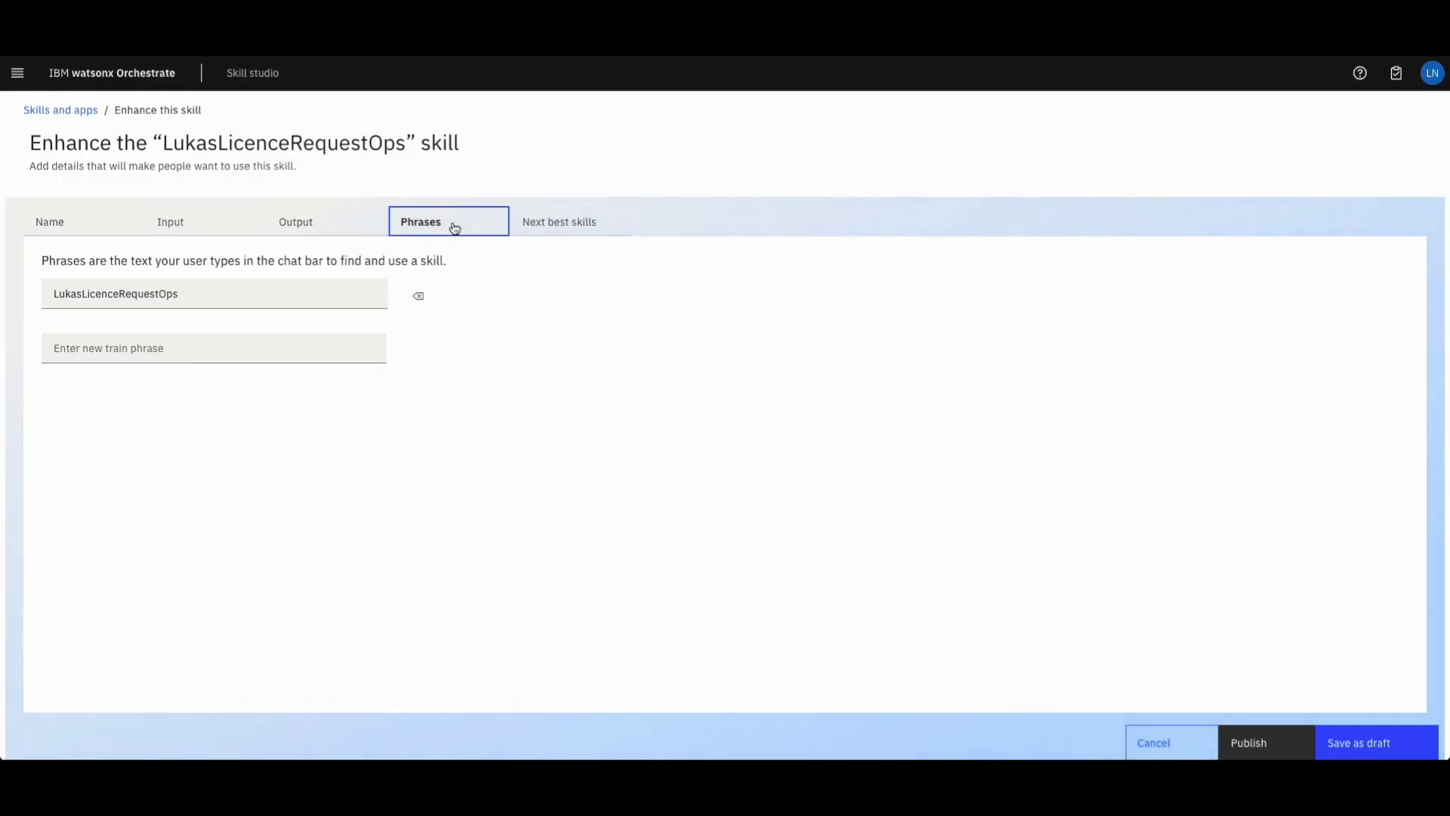
click(562, 221)
click(457, 229)
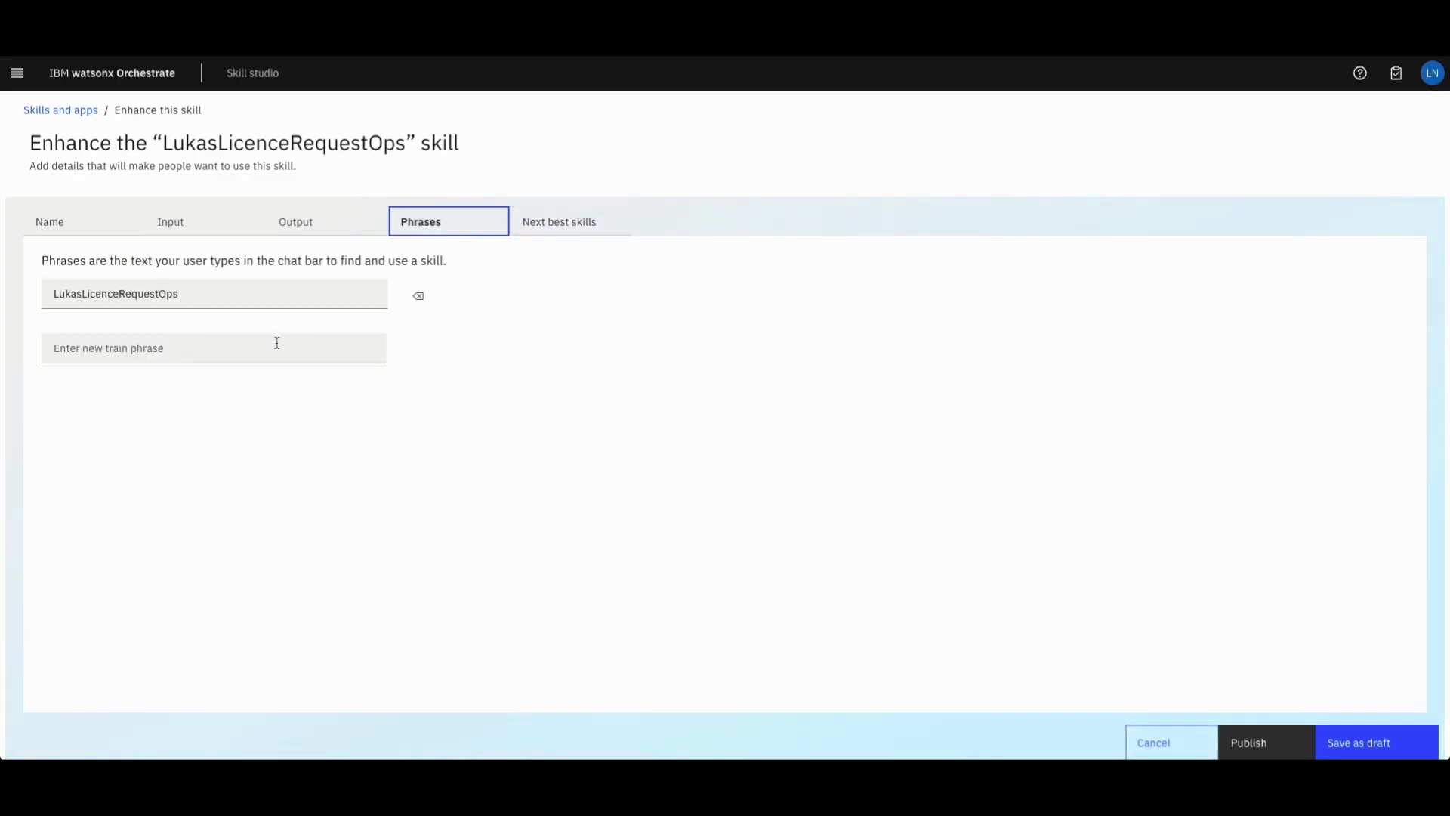
click(277, 344)
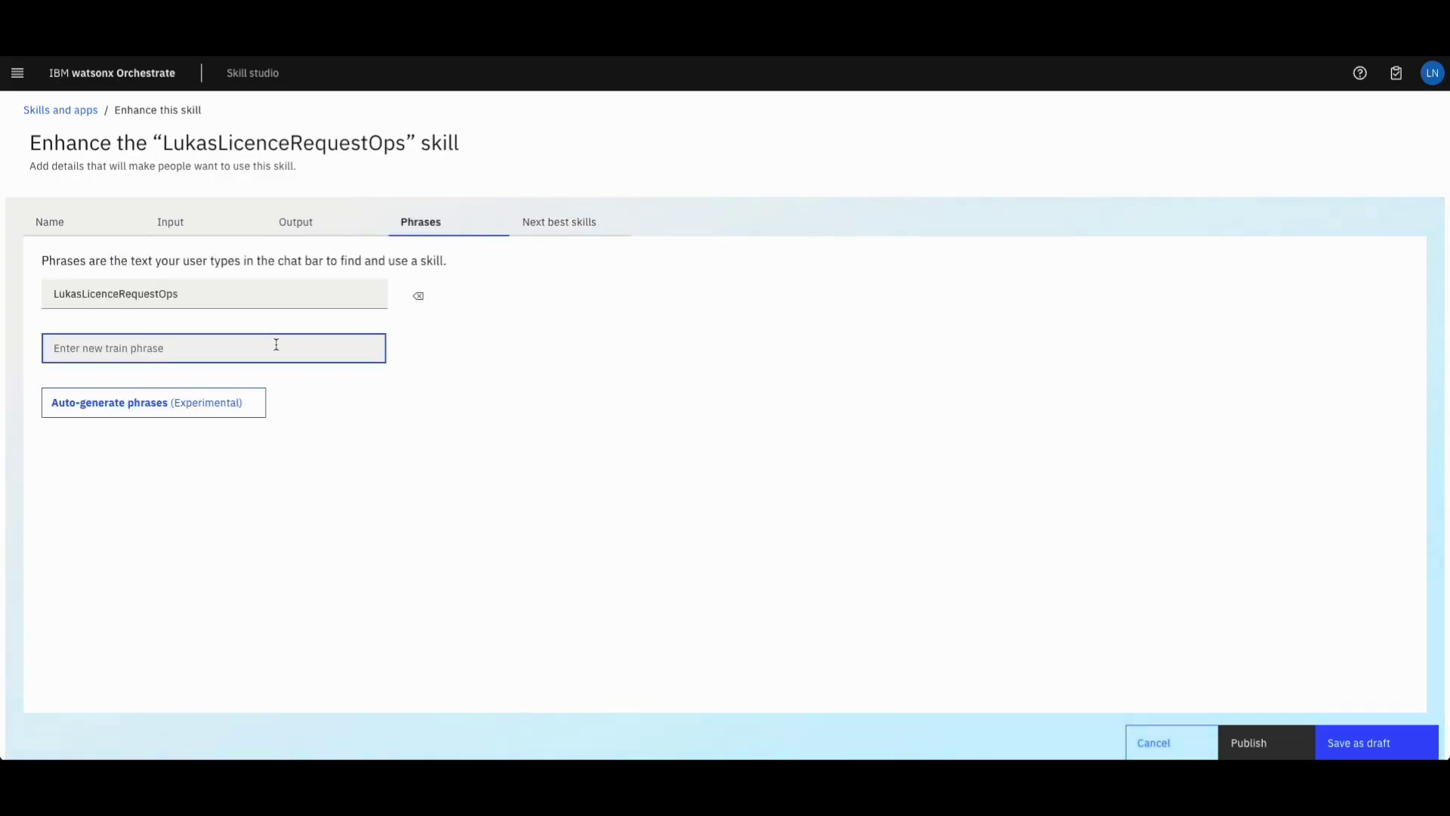
text(Licen)
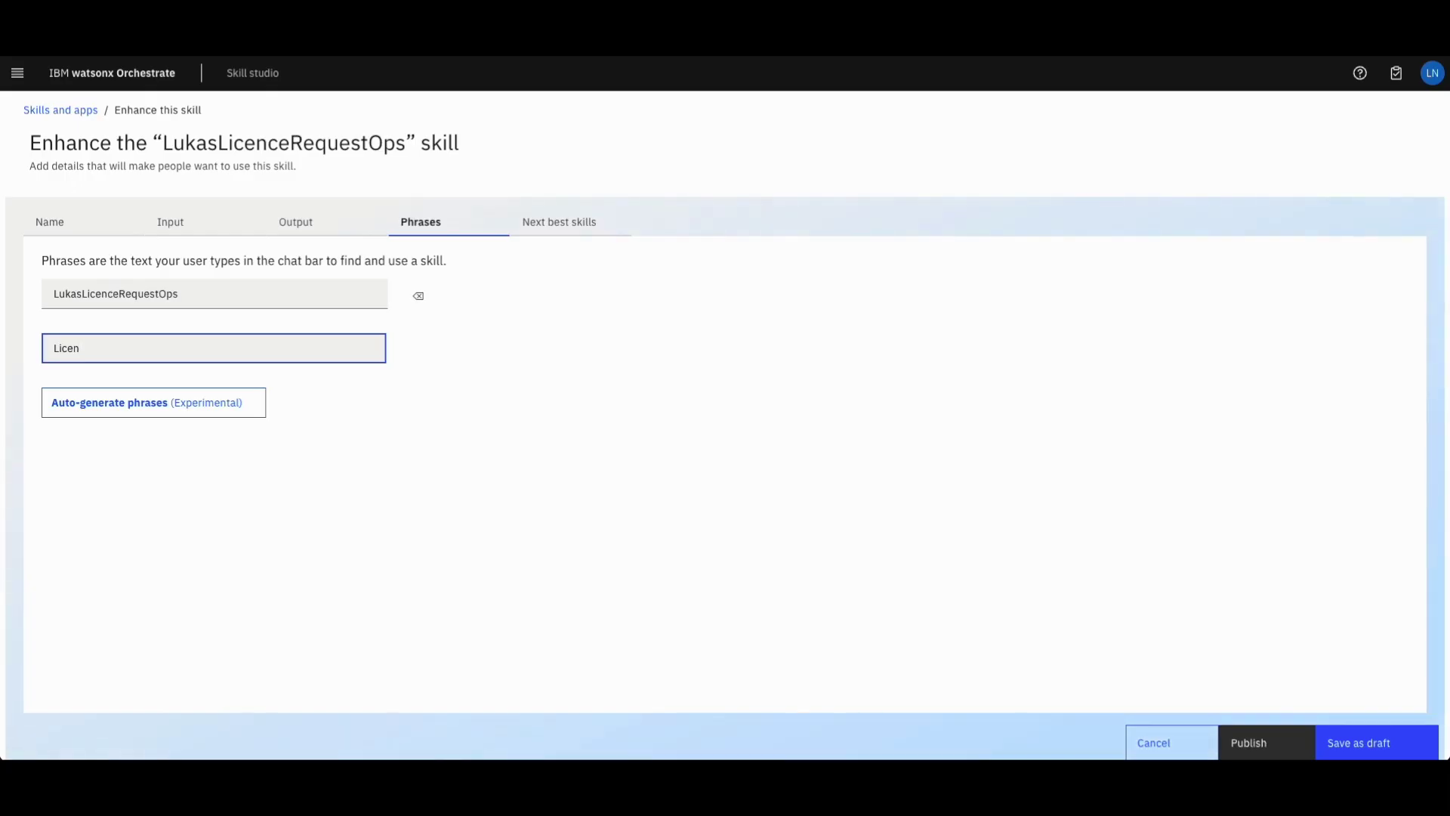
text(ce Request)
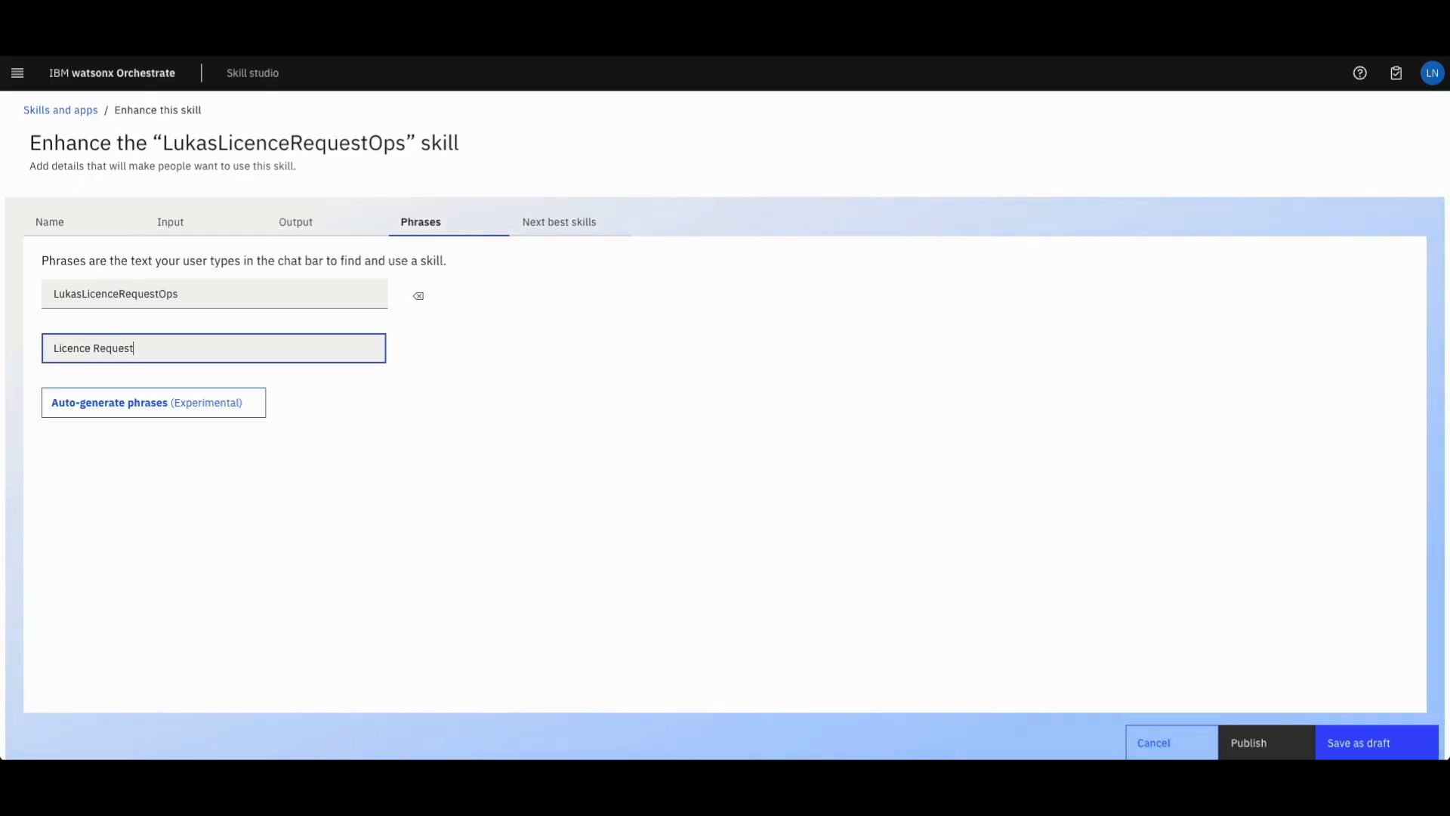
click(1242, 741)
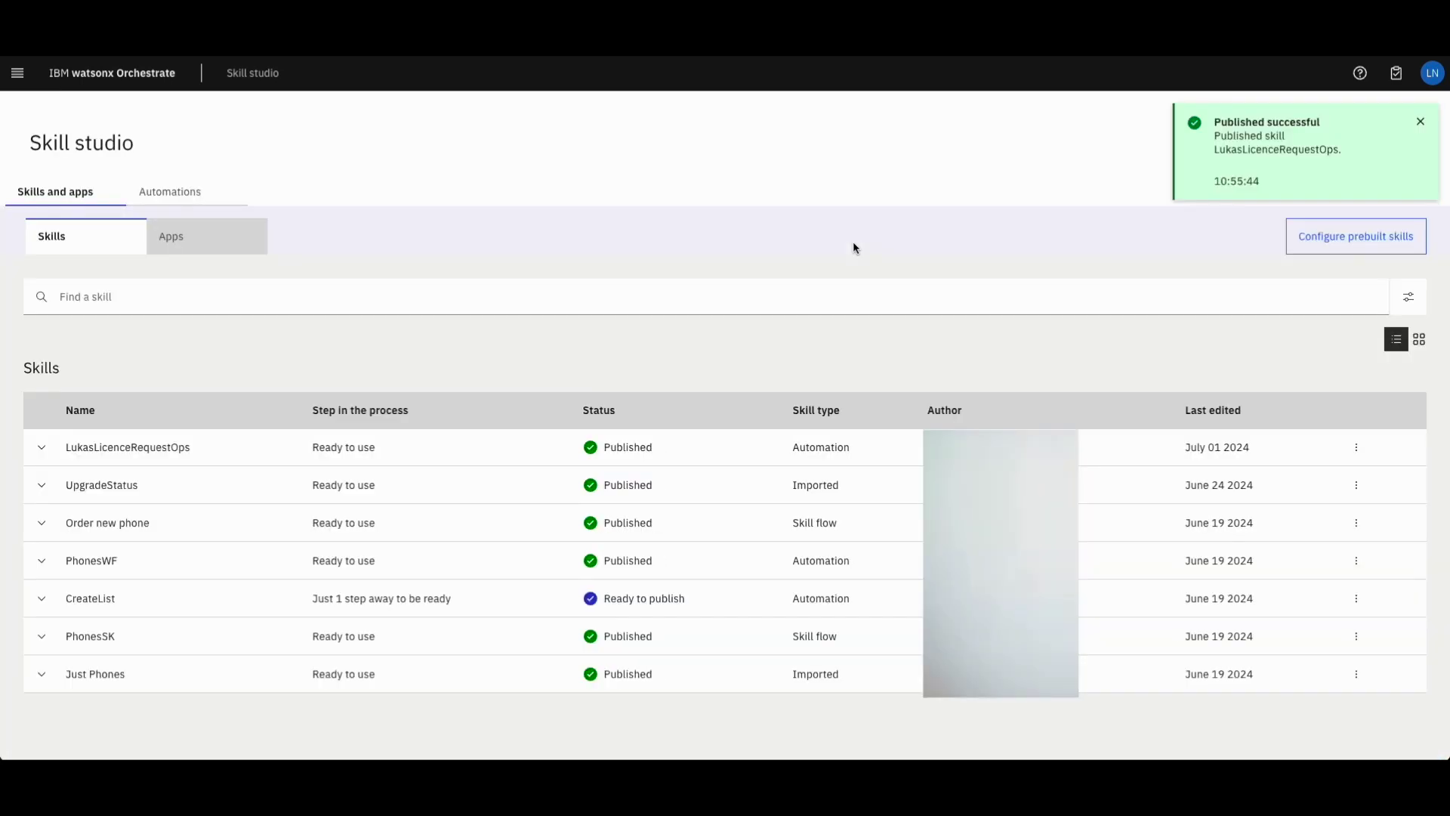
- Check the details and phrases of the LukasLicenceRequestOps skill under the LukasLicenceRequest app in the skill catalog
click(17, 73)
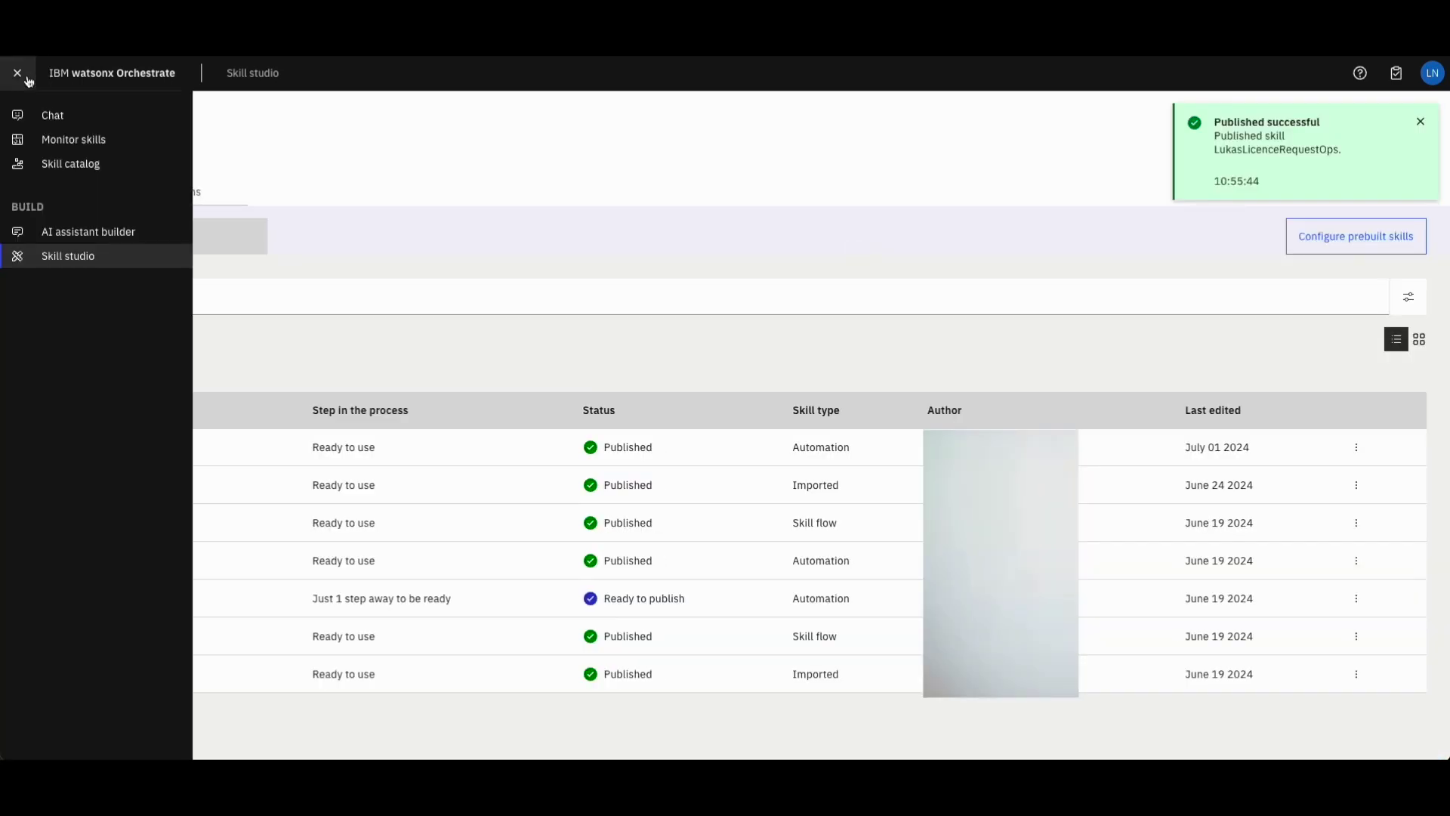
click(78, 168)
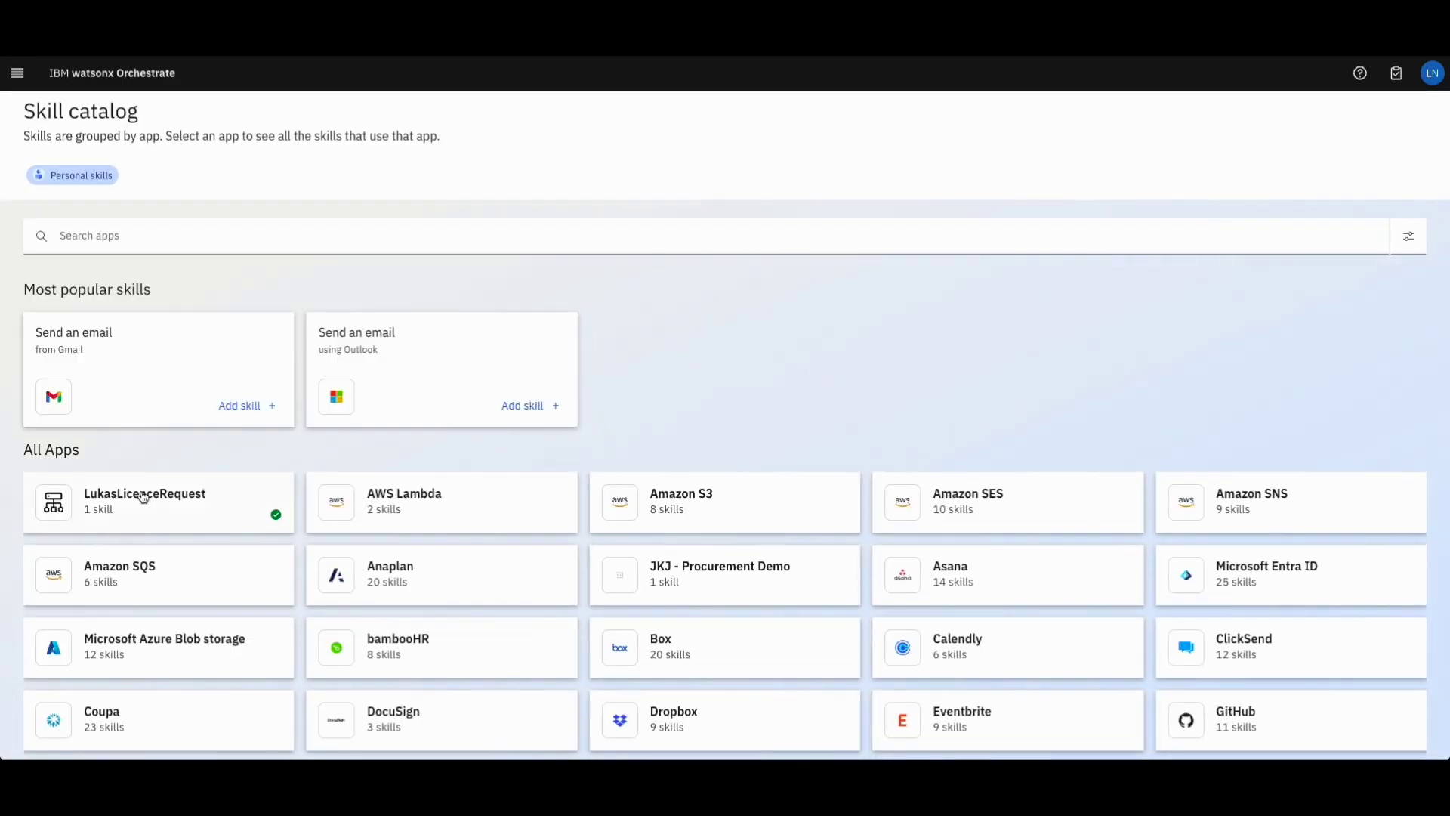
click(225, 512)
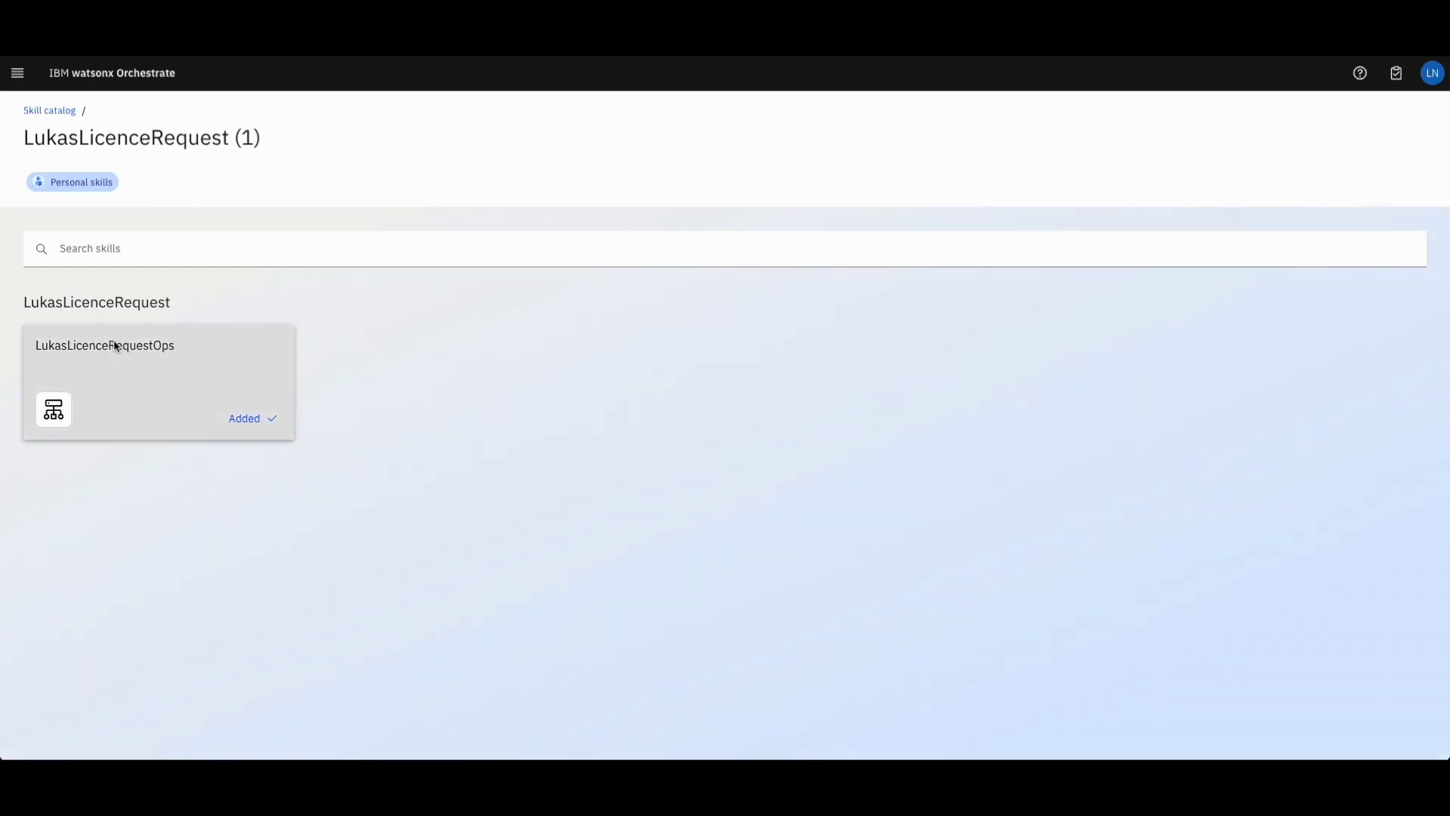
click(250, 426)
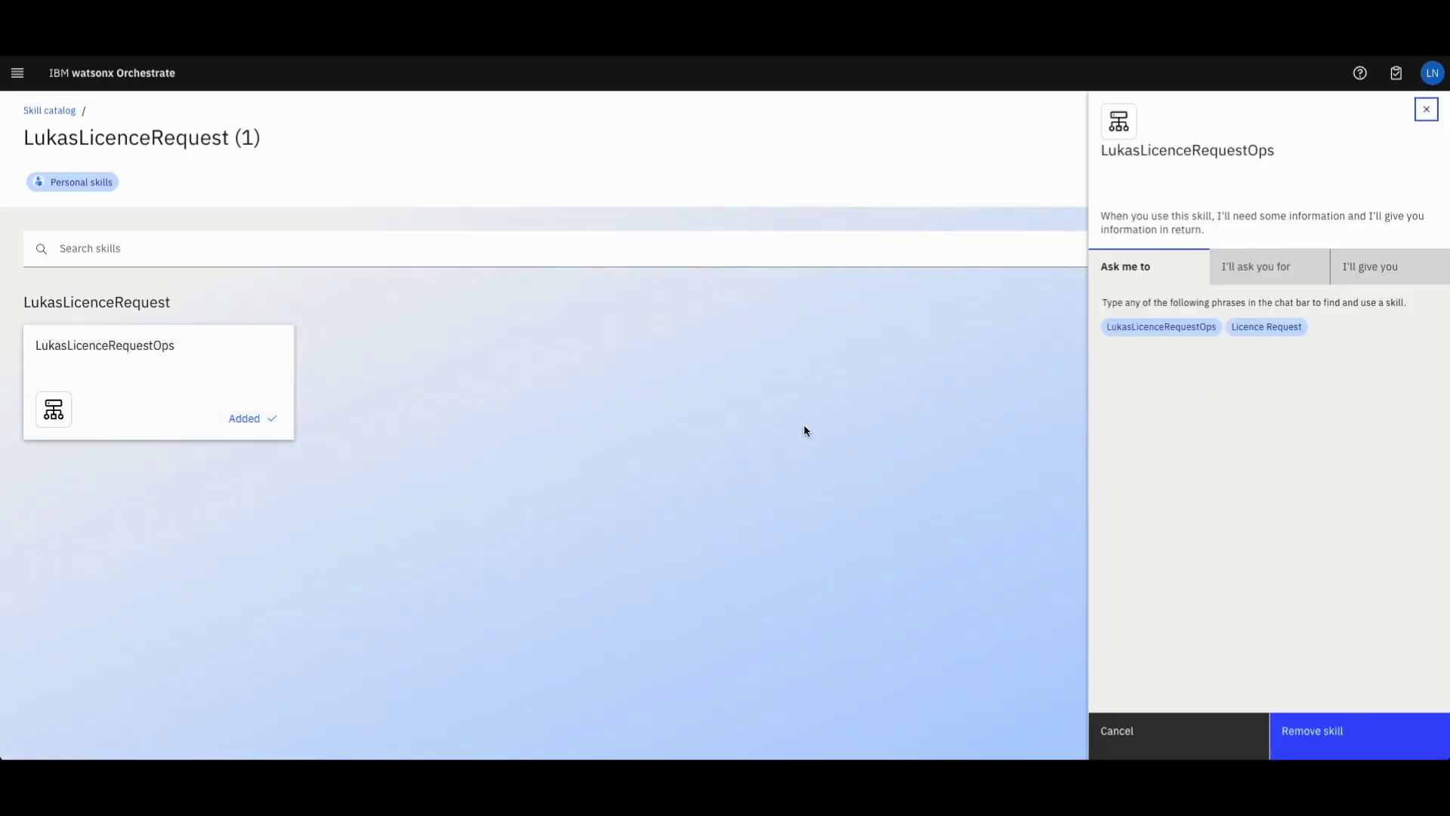
click(1423, 107)
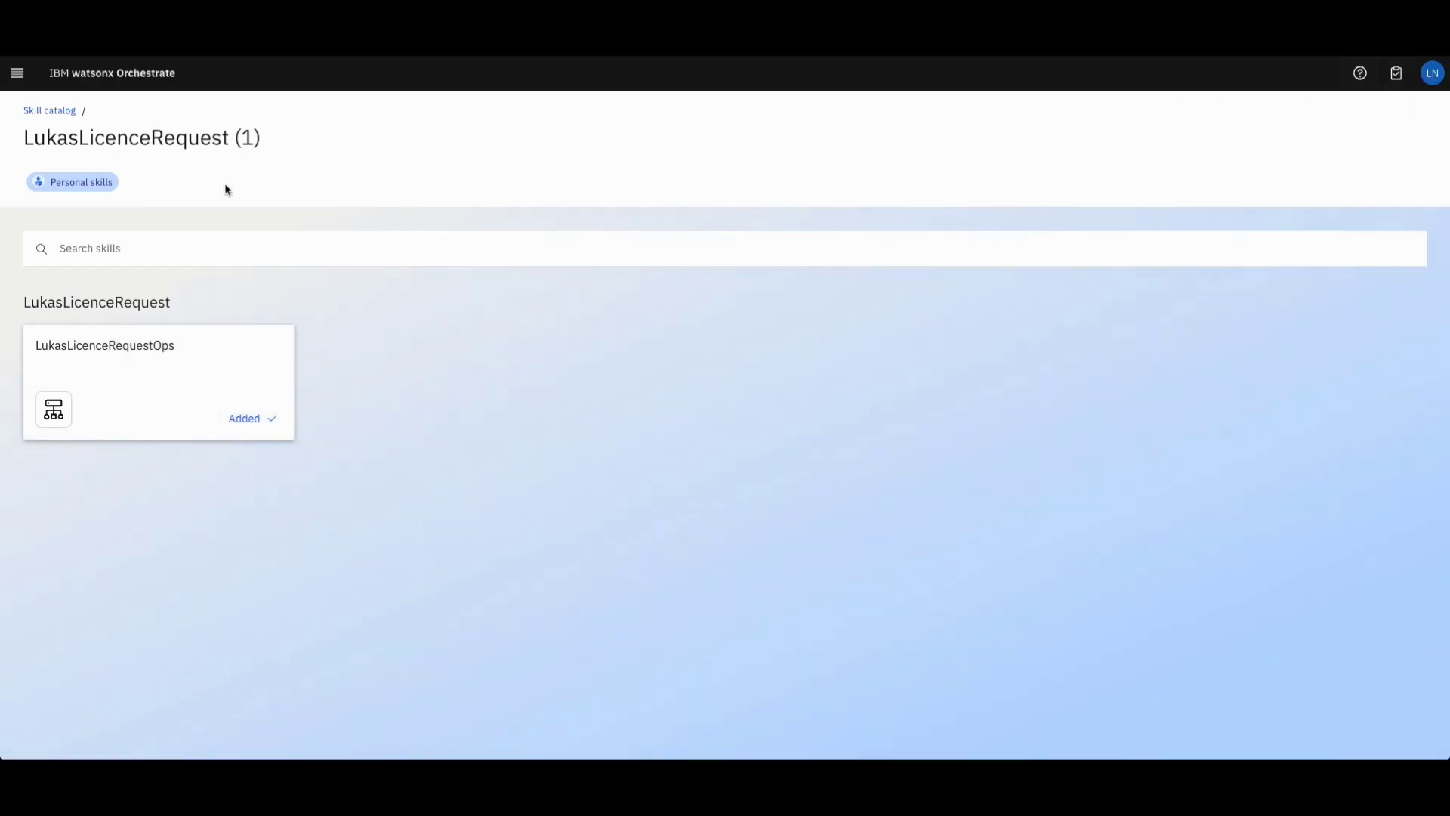
- Run the LukasLicenceRequestOps skill from the chat with IBMDB2 as the software and the requestor's full name
click(17, 73)
click(89, 123)
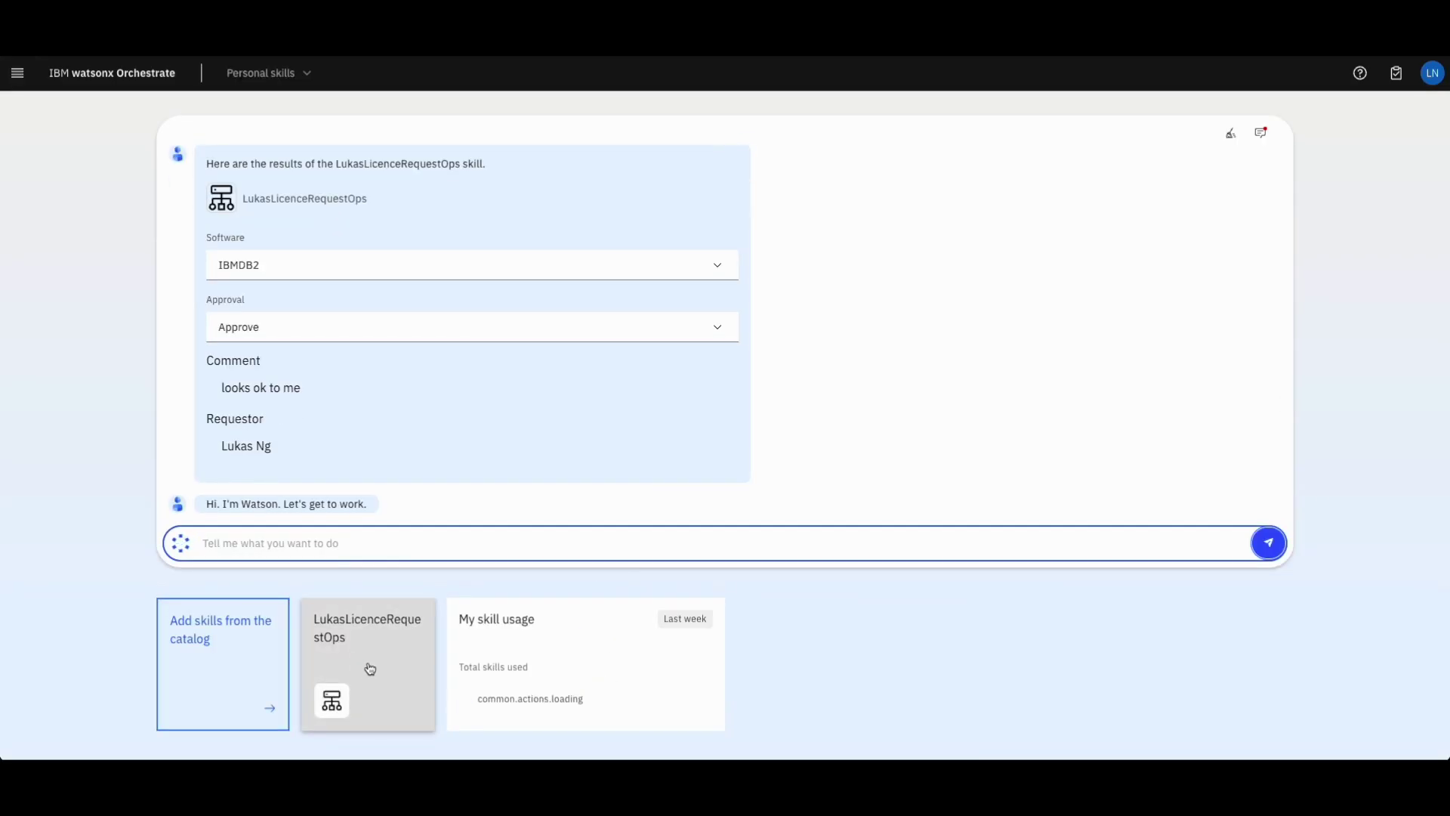
click(361, 663)
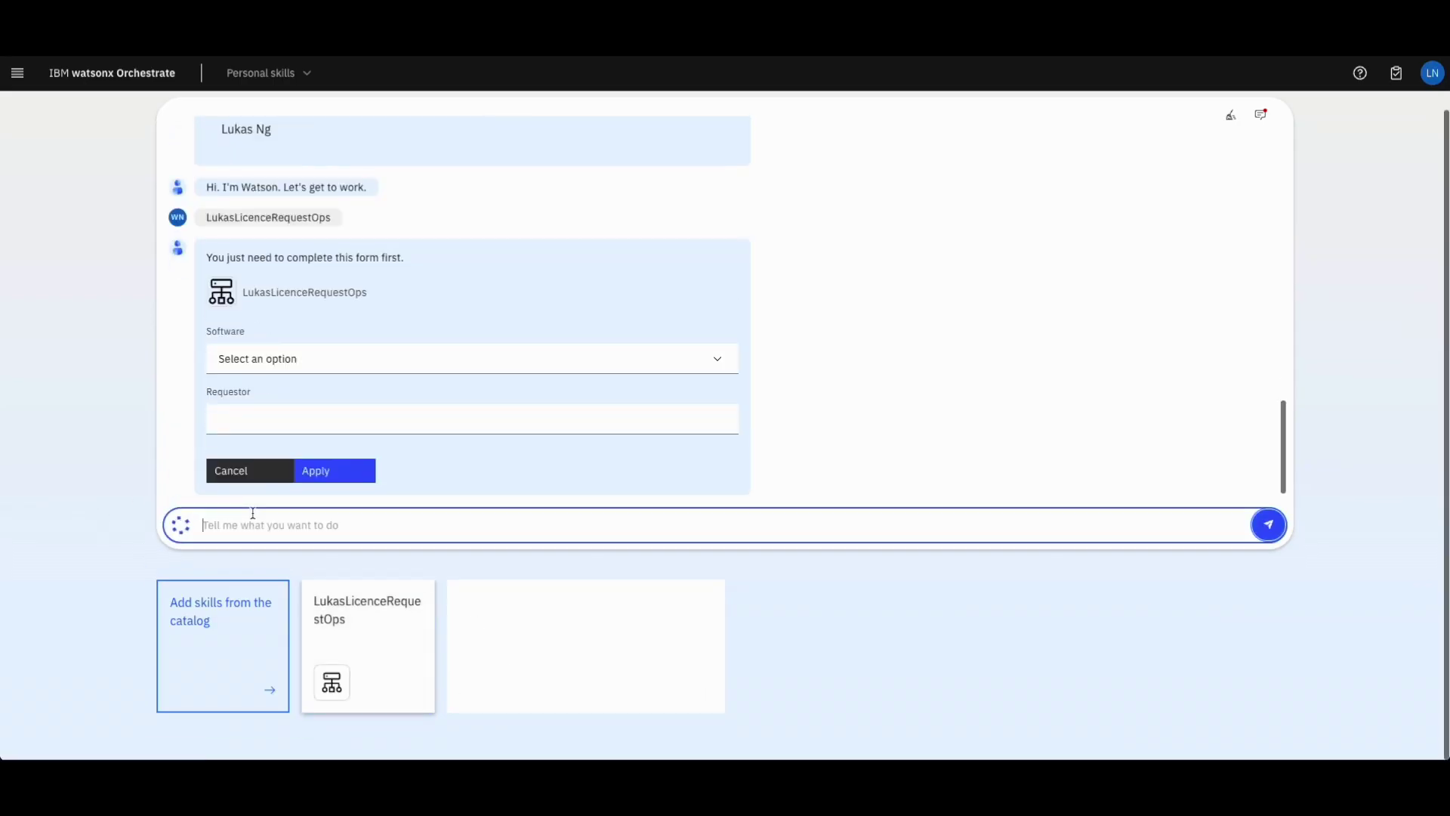
click(722, 364)
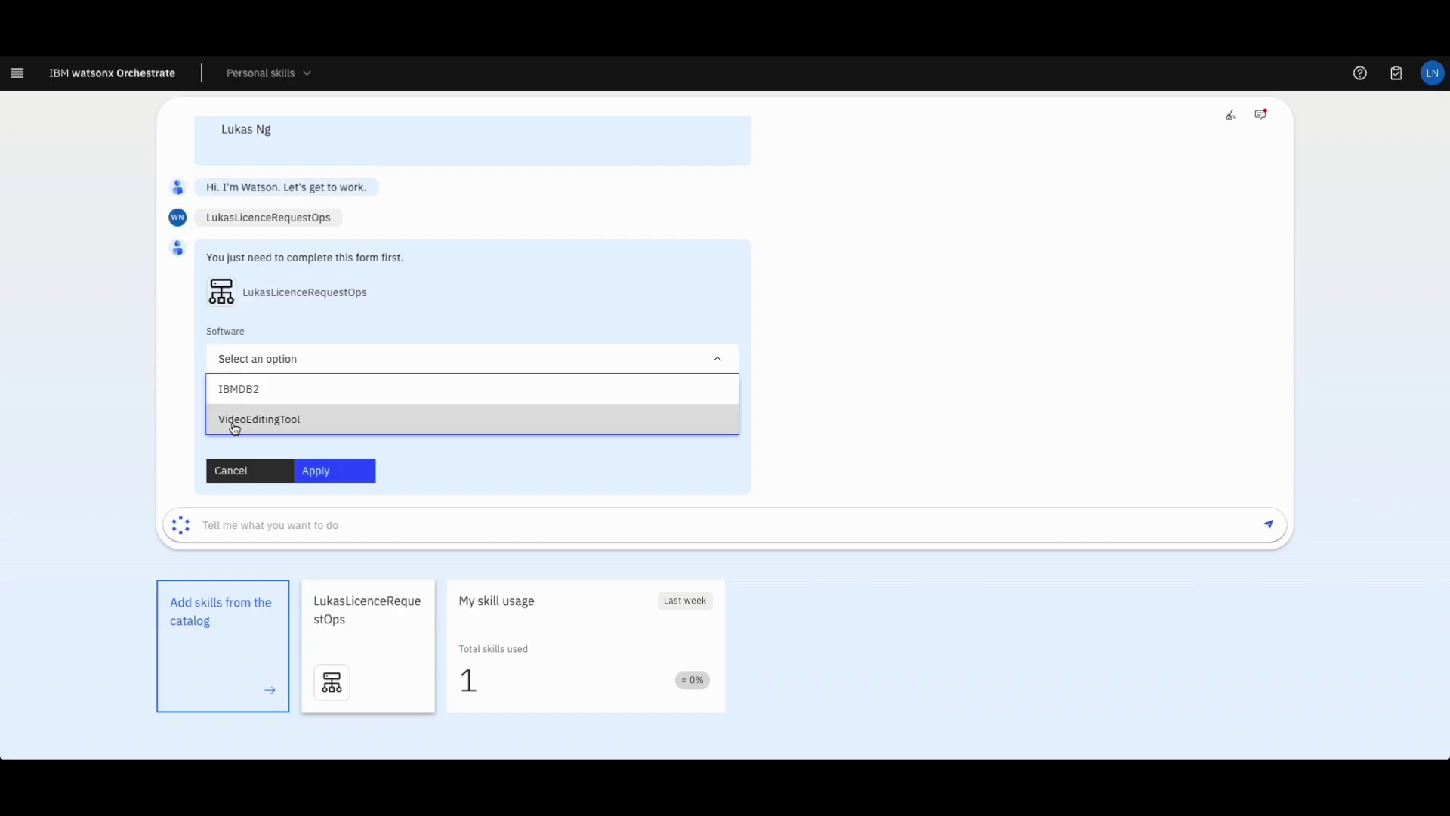
click(242, 400)
click(278, 413)
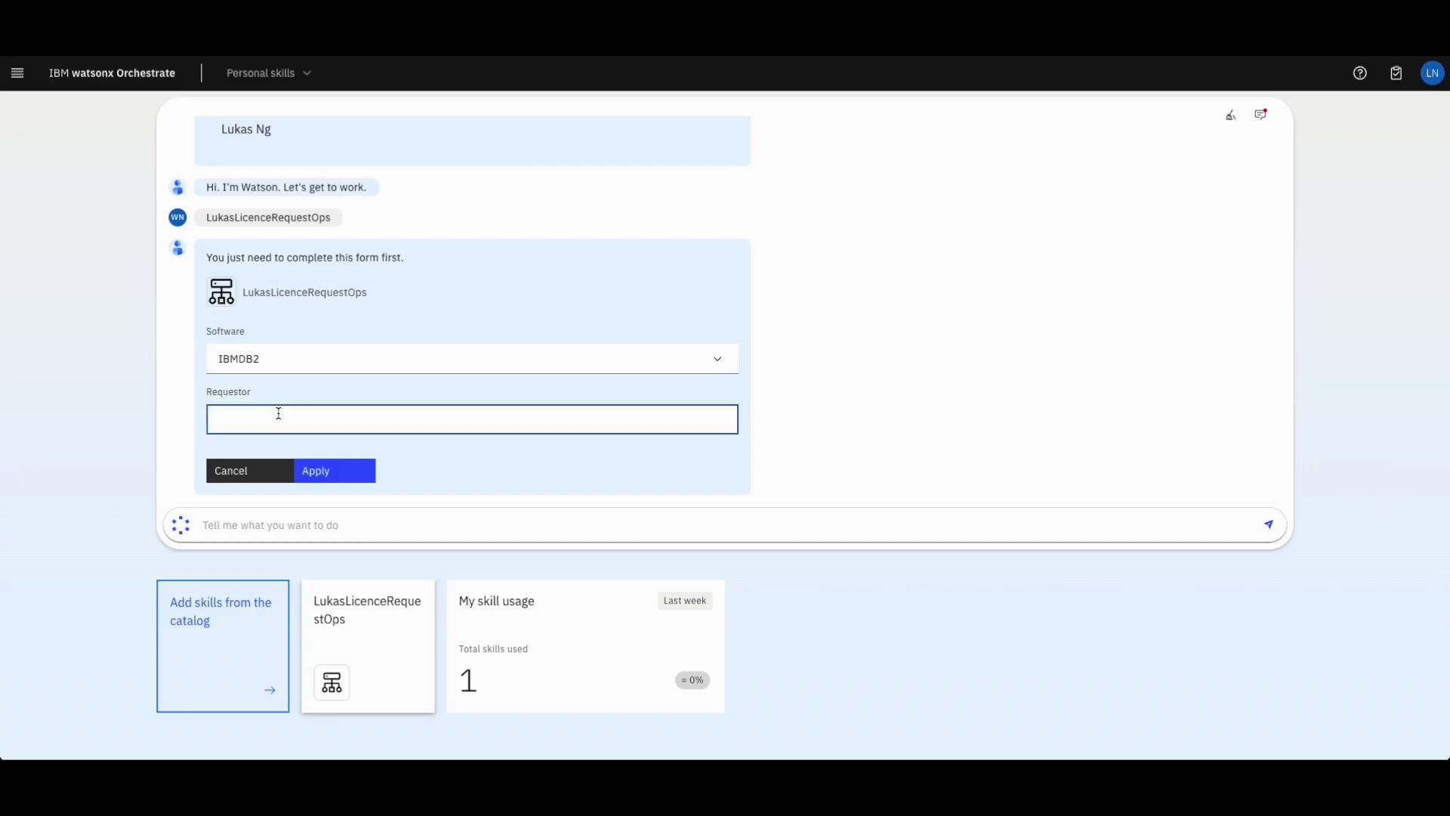
text(Lukas Ng)
click(317, 480)
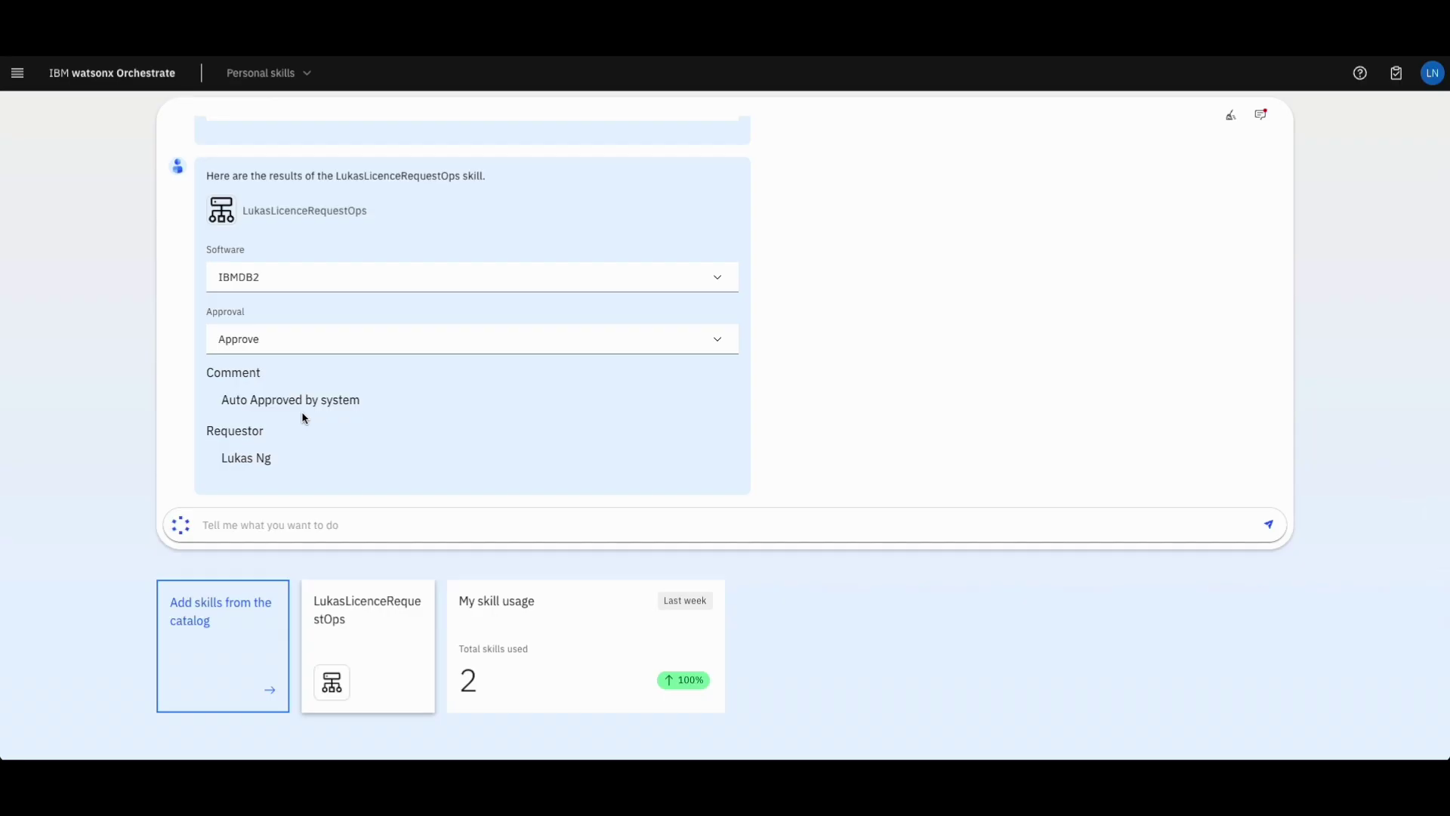
- Run the LukasLicenceRequestOps skill again with VideoEditingTool as the software and the requestor's full name
click(366, 654)
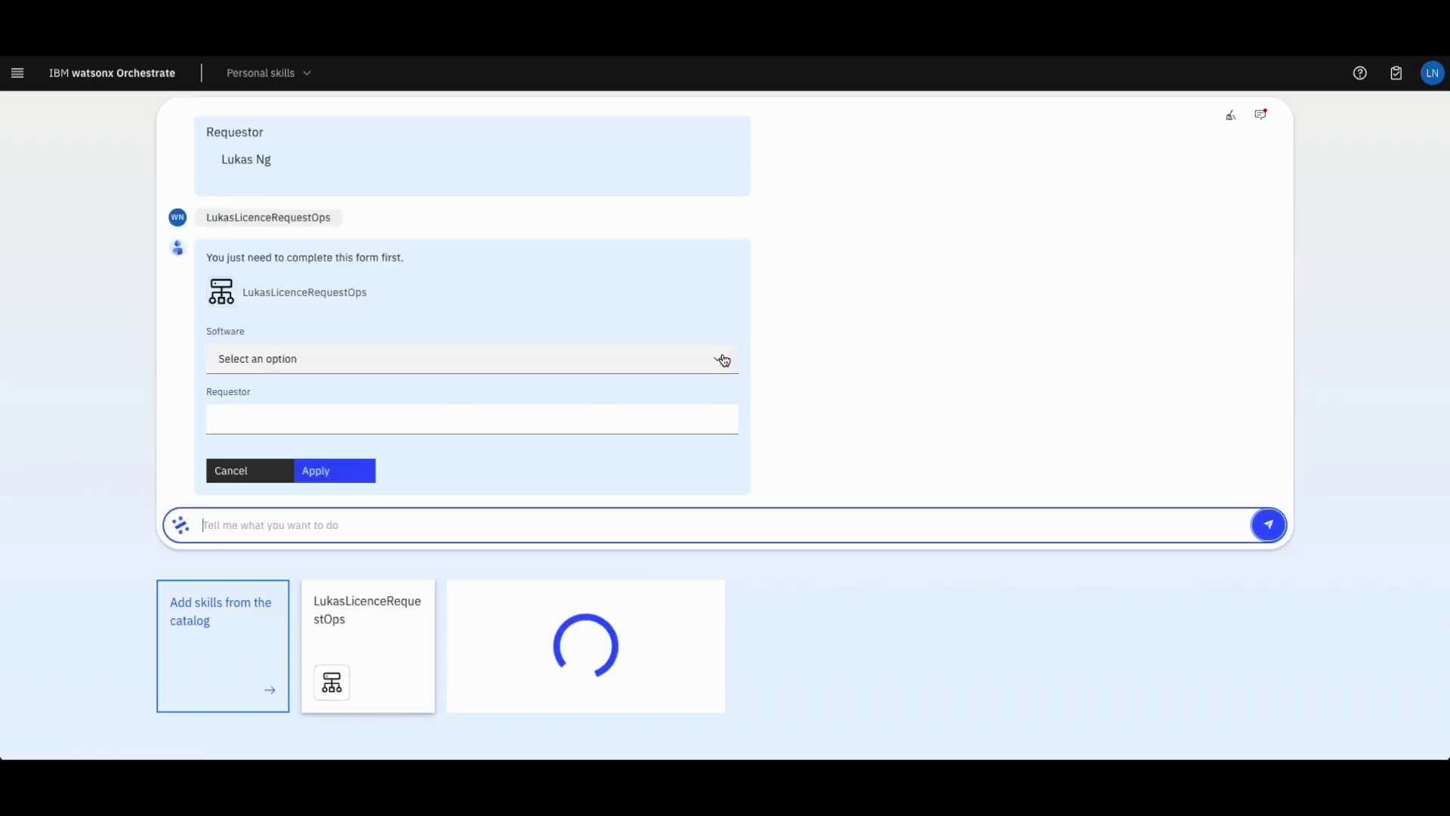
click(723, 361)
click(579, 419)
click(514, 410)
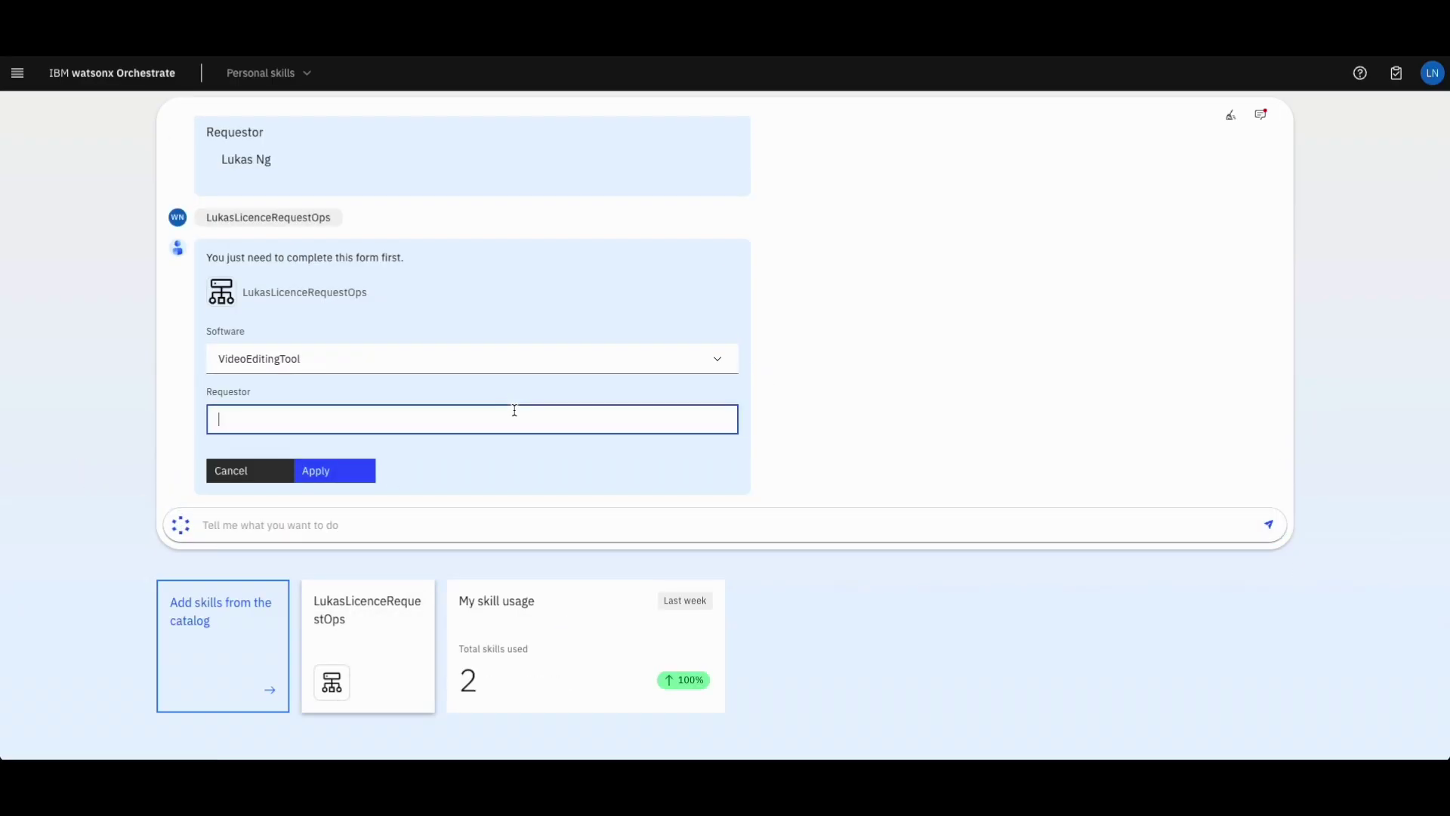
text(Lukas Ng)
click(317, 469)
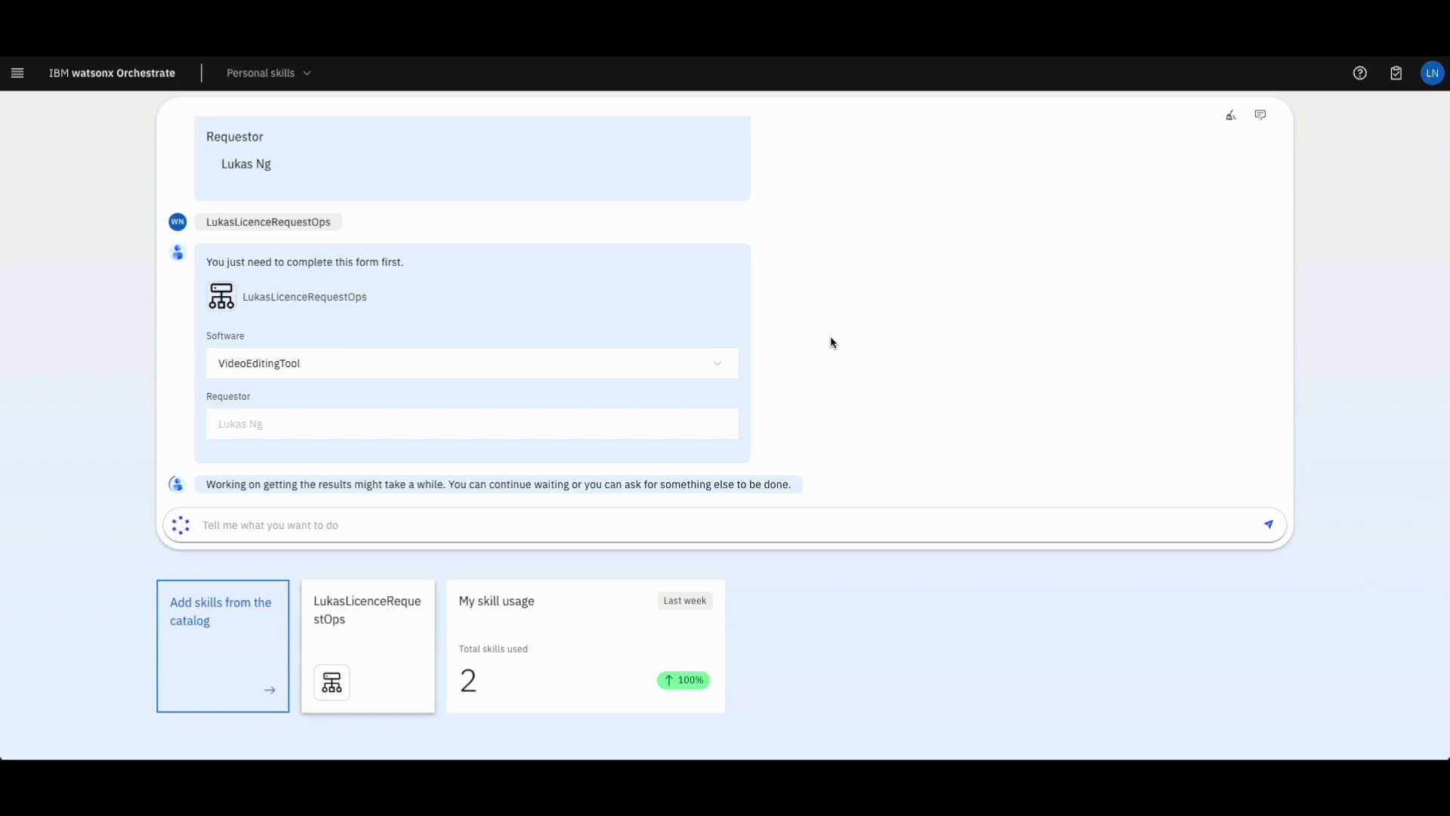
- Open the task list in a separate browser tab and open the on-track Approval task
right_click(1401, 78)
click(1346, 82)
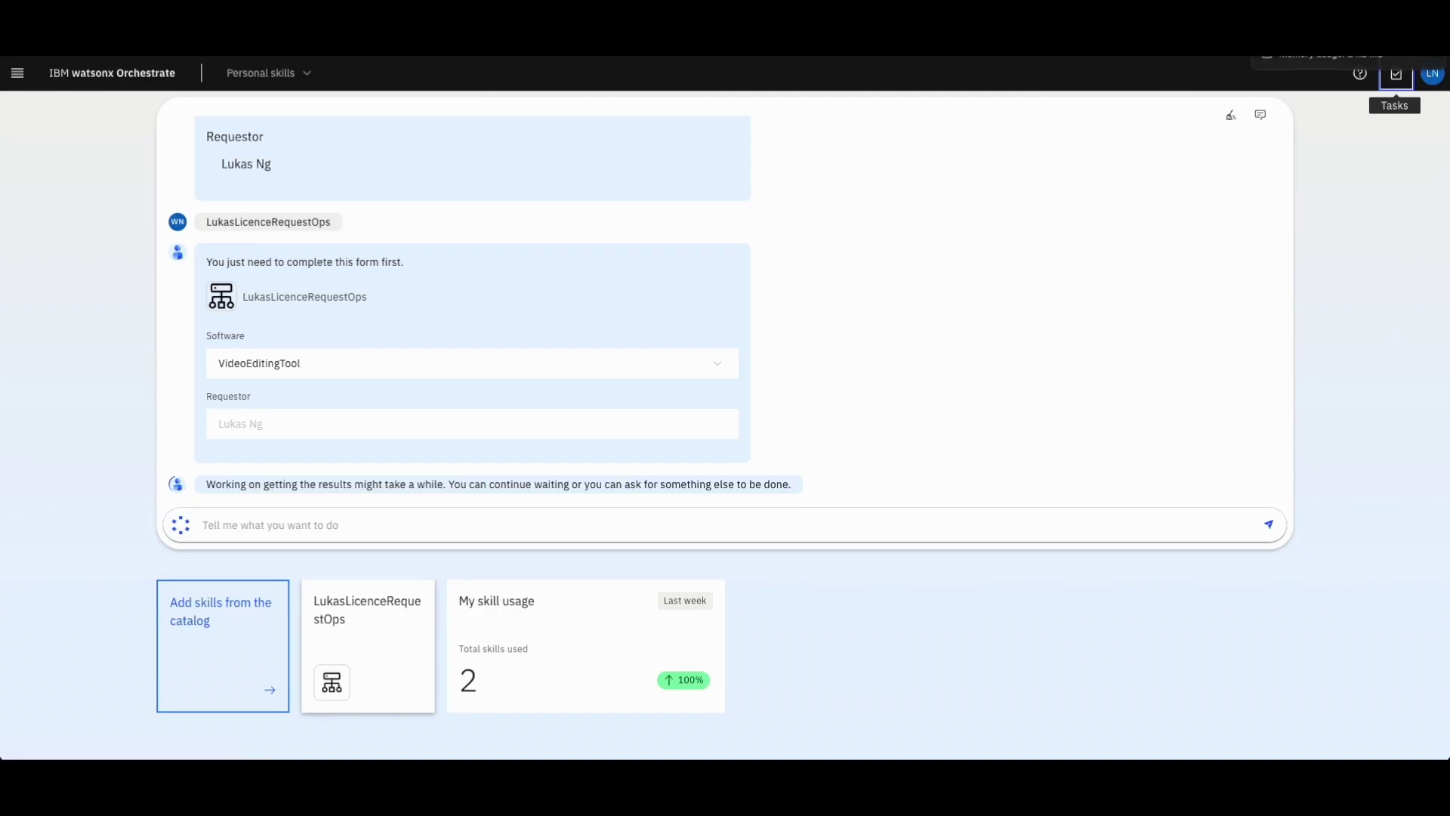
click(1348, 11)
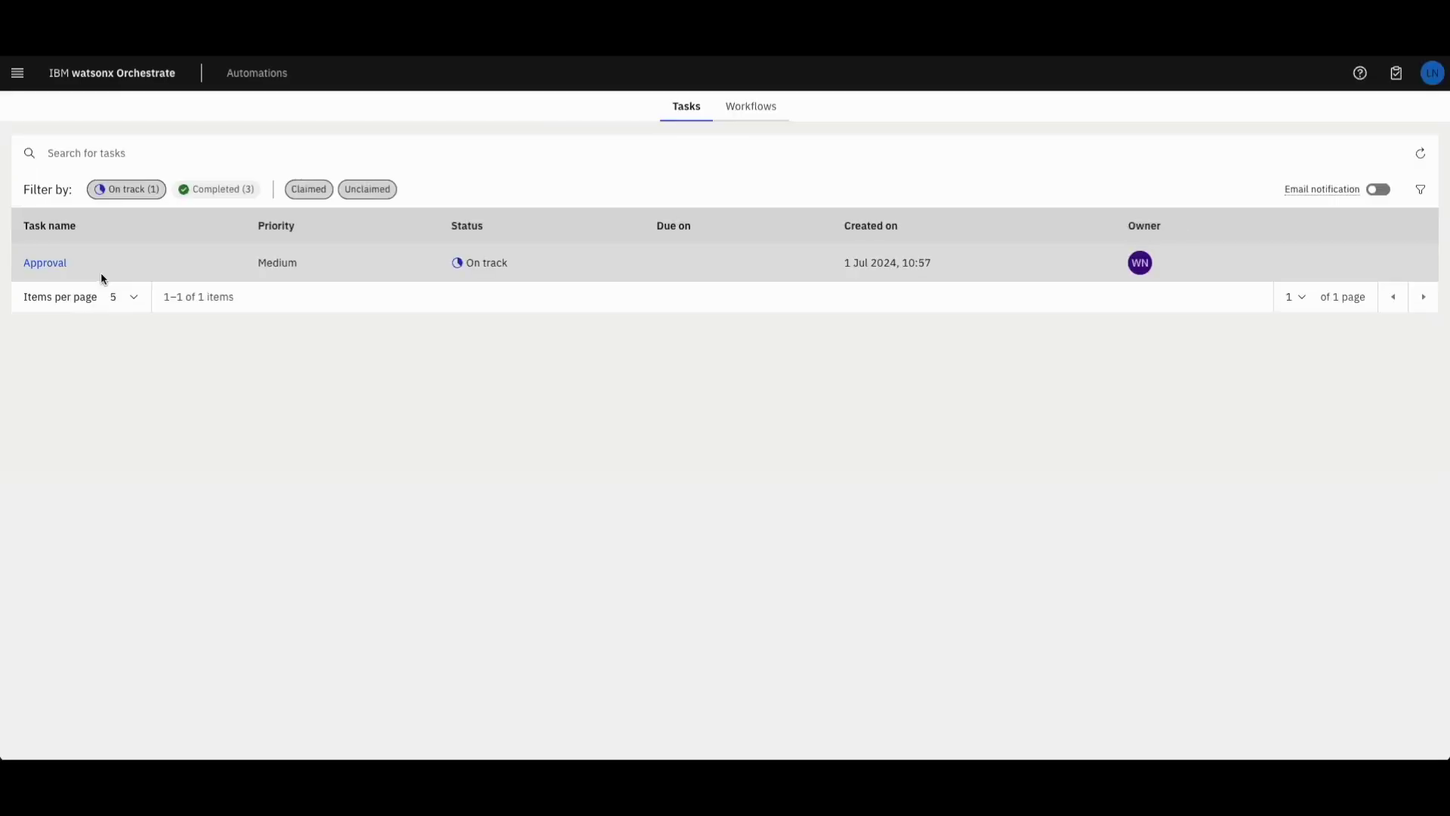
click(41, 262)
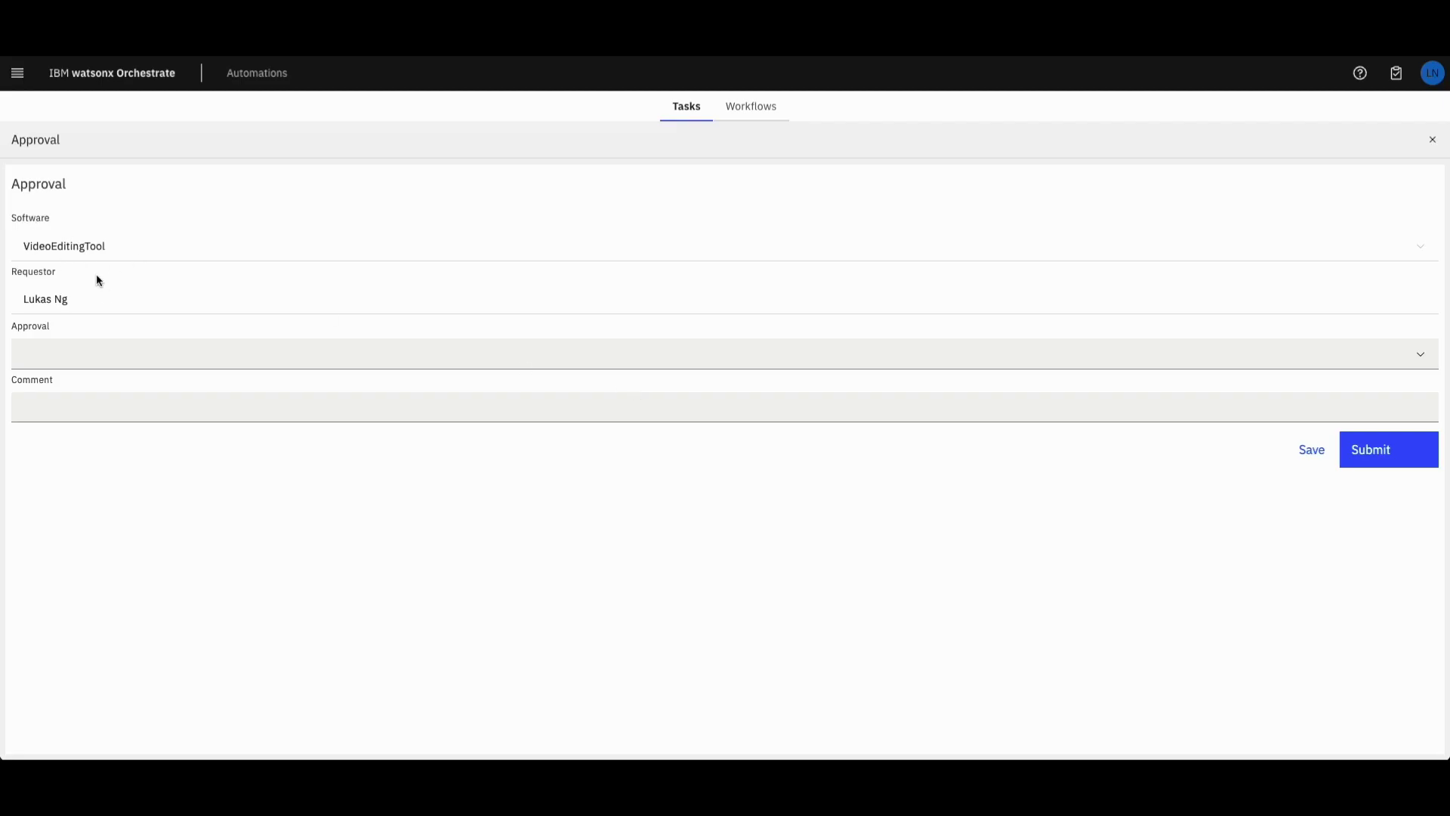
- Set the approval to Approve with the comment "looks good to me", submit the task, and return to the chat for the skill's results
click(181, 348)
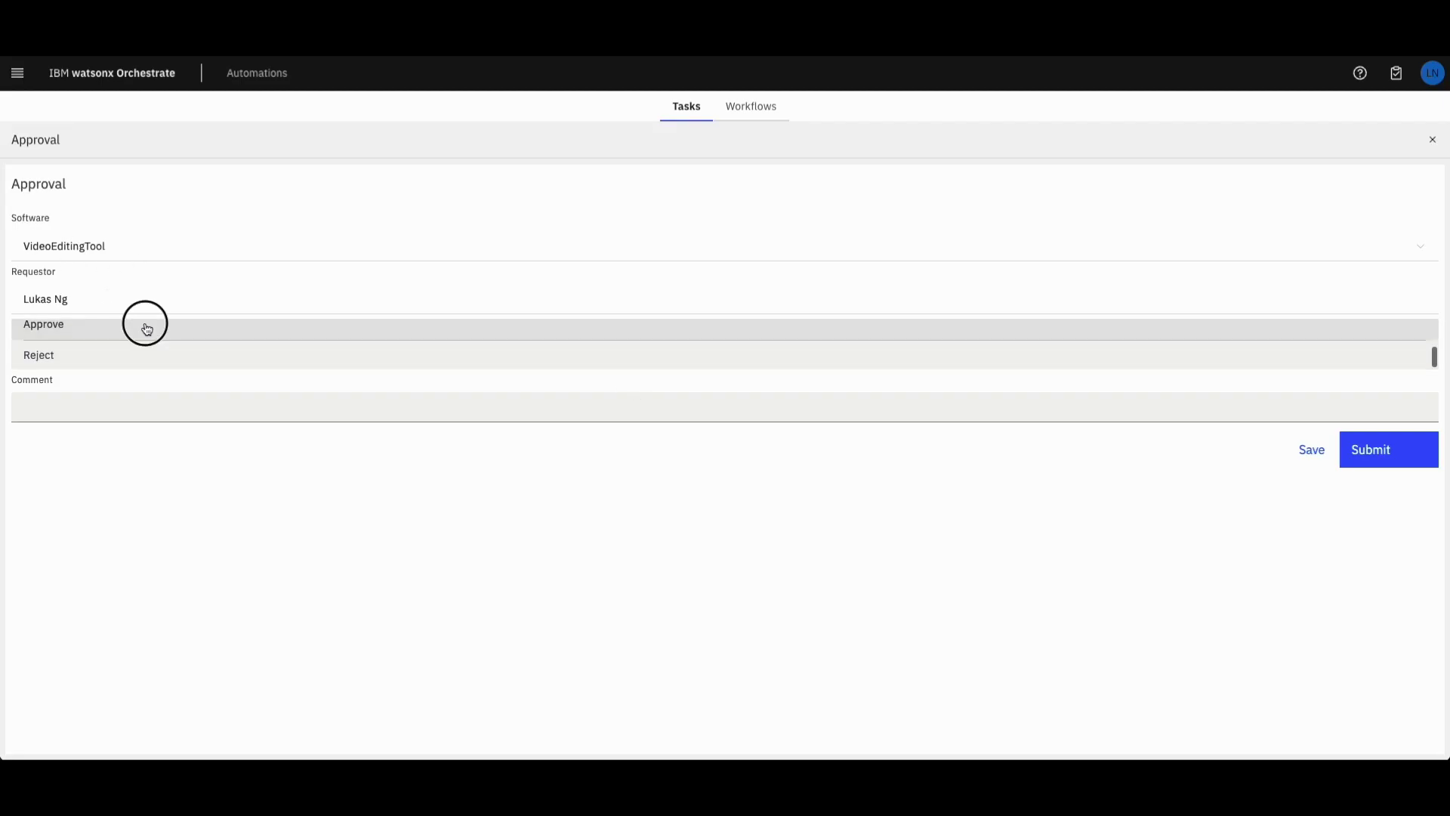
click(145, 327)
click(146, 398)
text(looks goo)
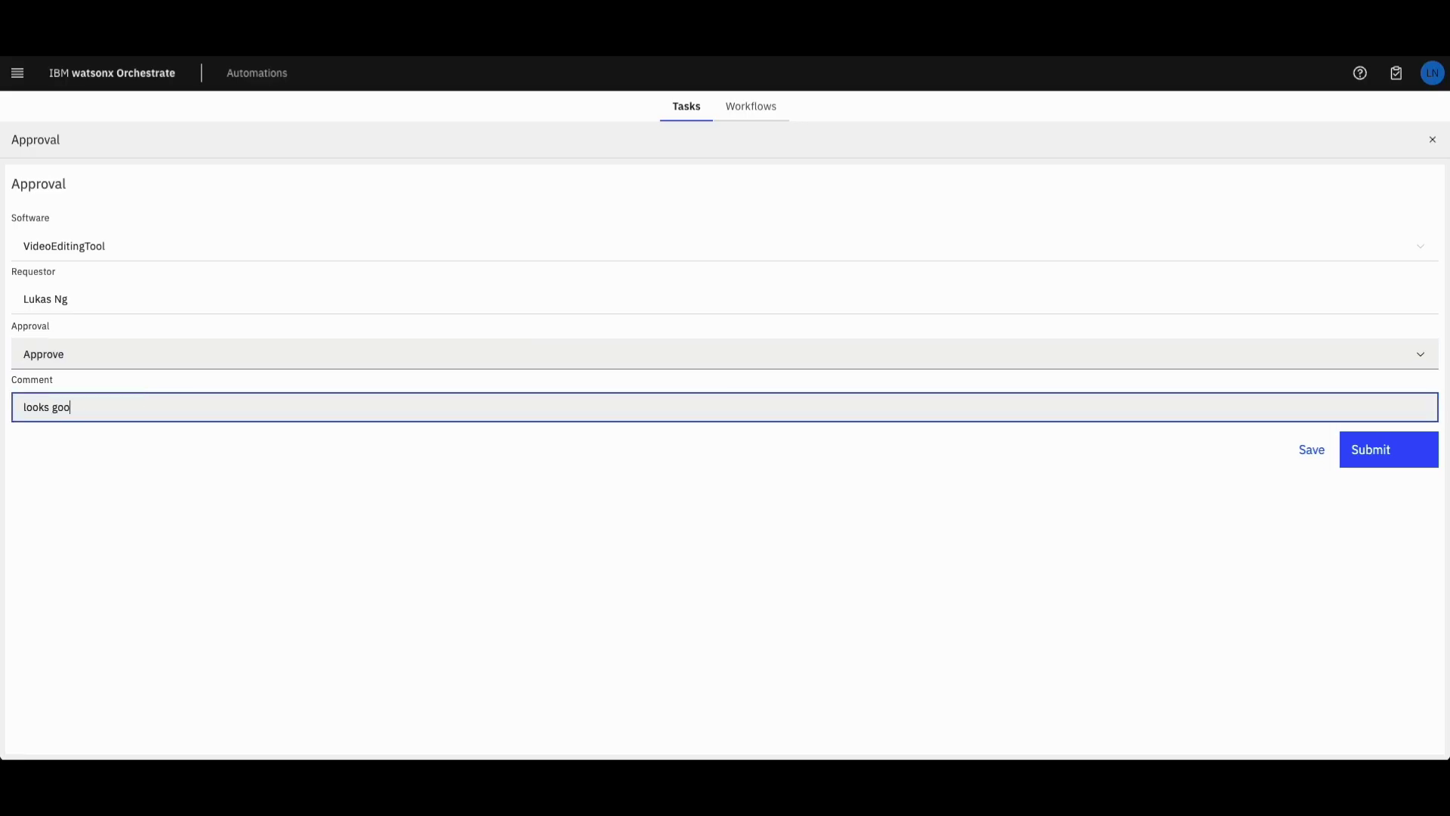
text(d to me)
click(1369, 453)
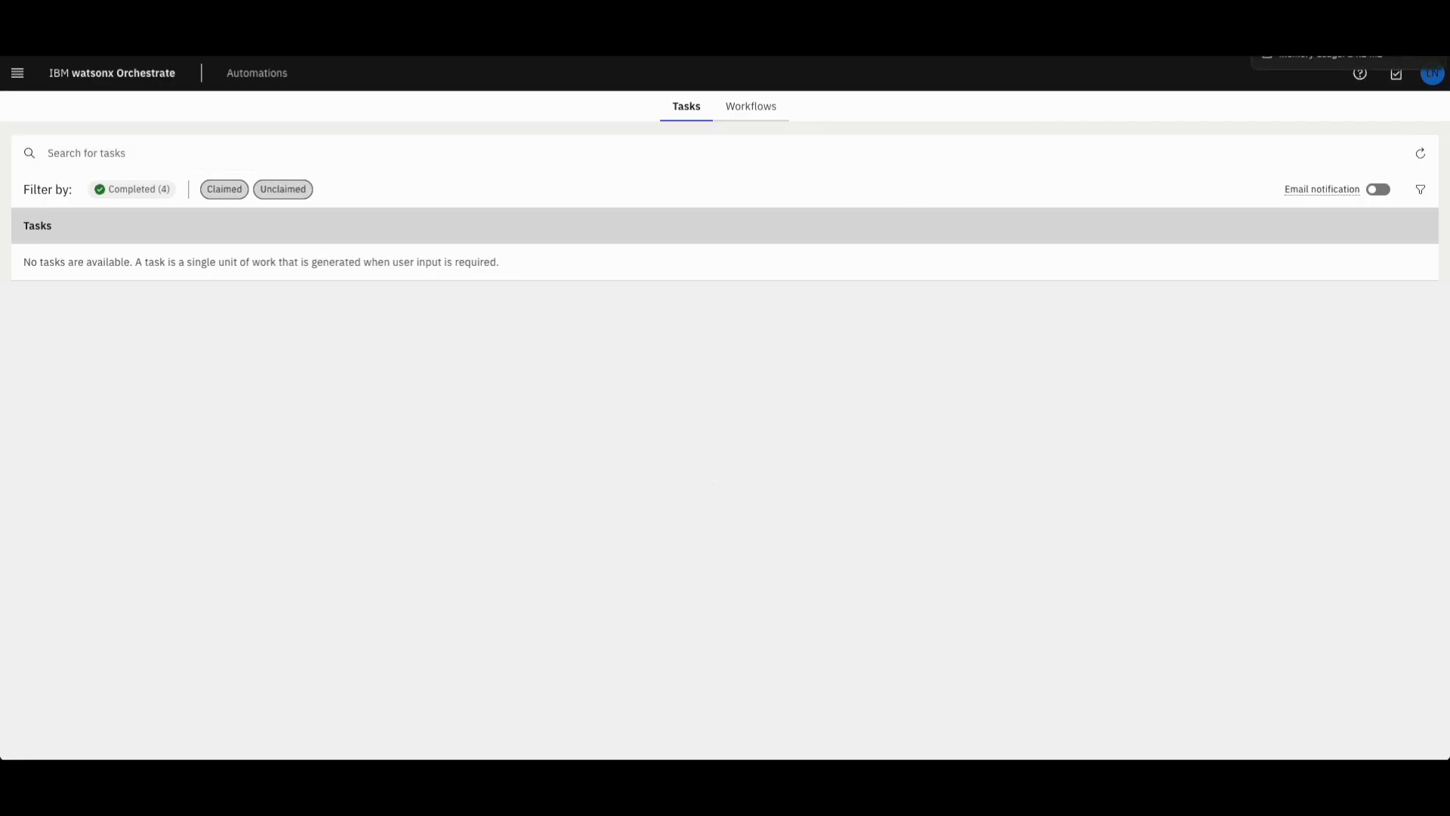
click(1395, 73)
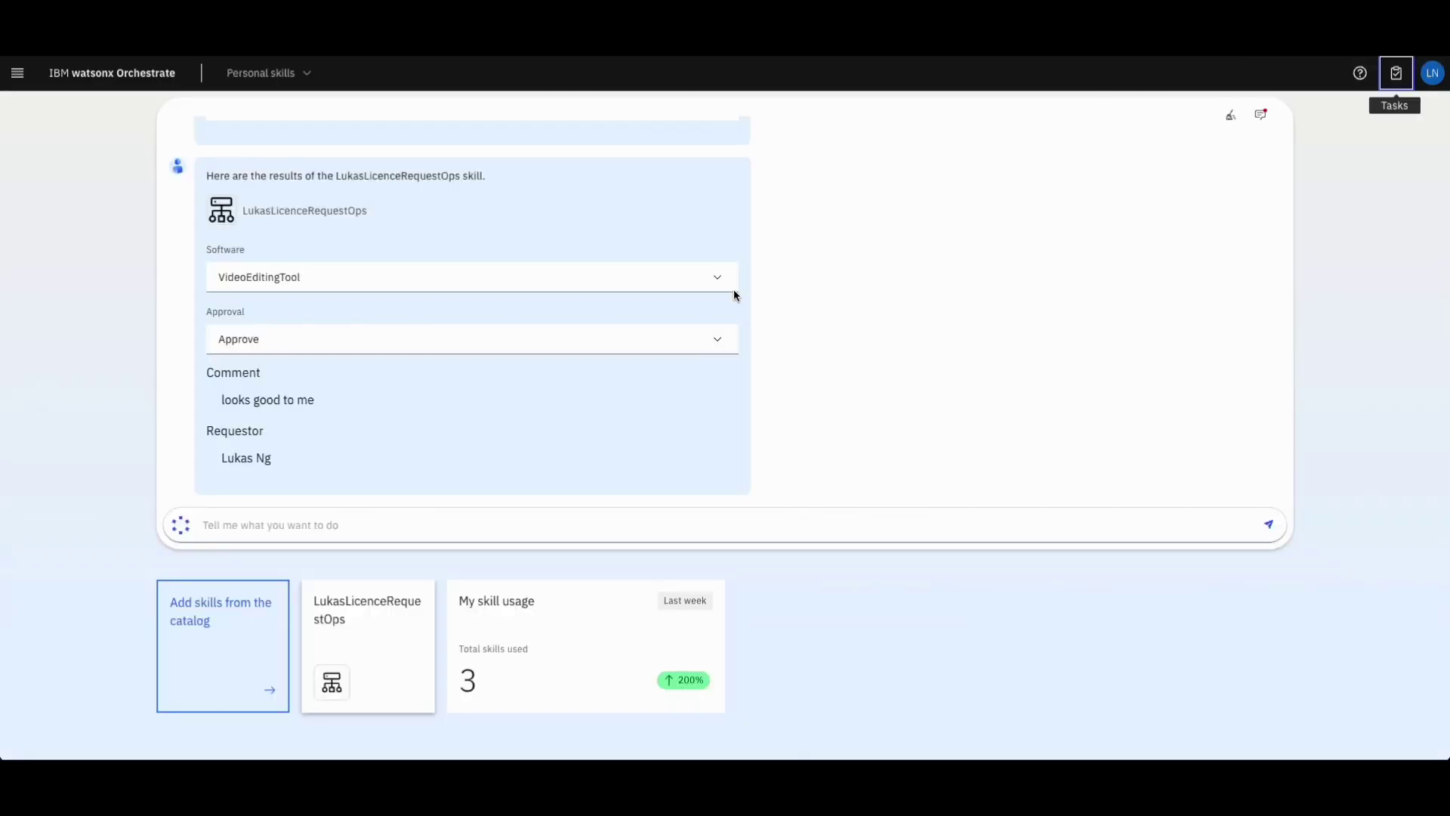